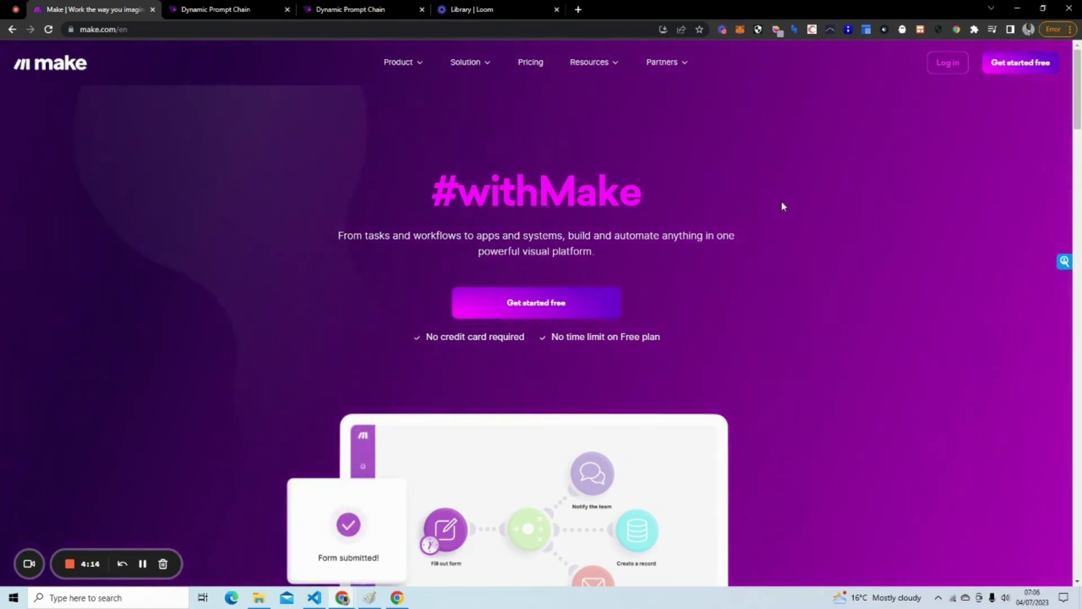
Log in to Make and enter the organization workspace.
mouse_move(940, 72)
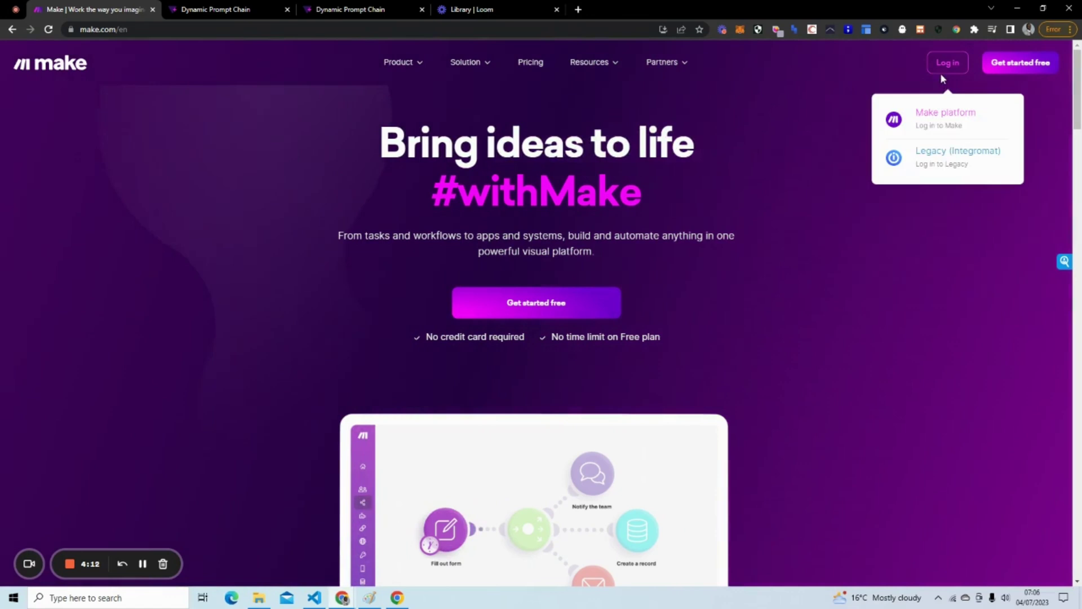
click(942, 116)
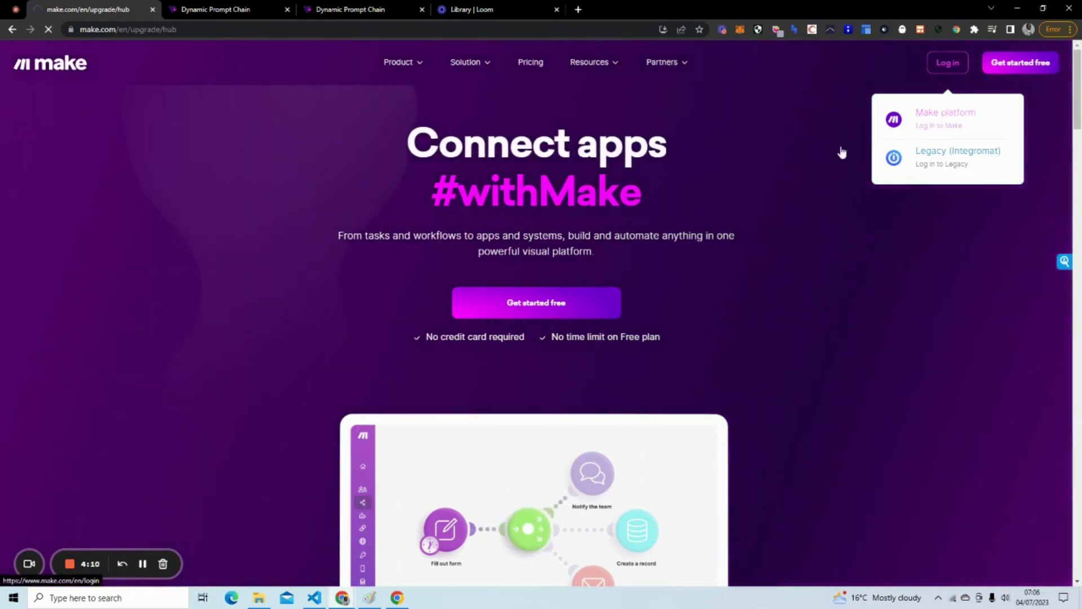
click(831, 368)
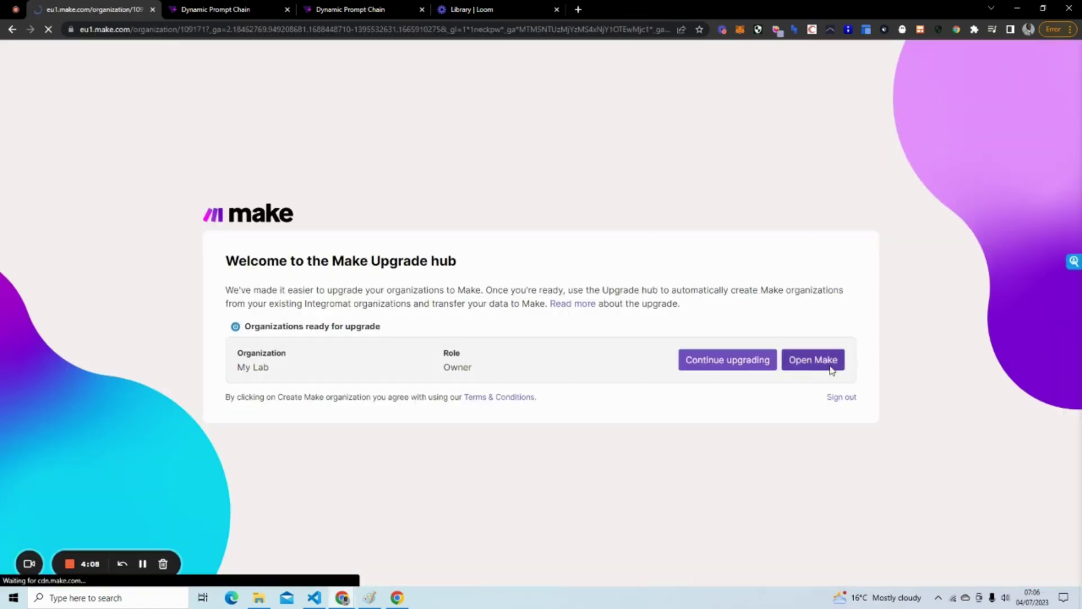
click(332, 9)
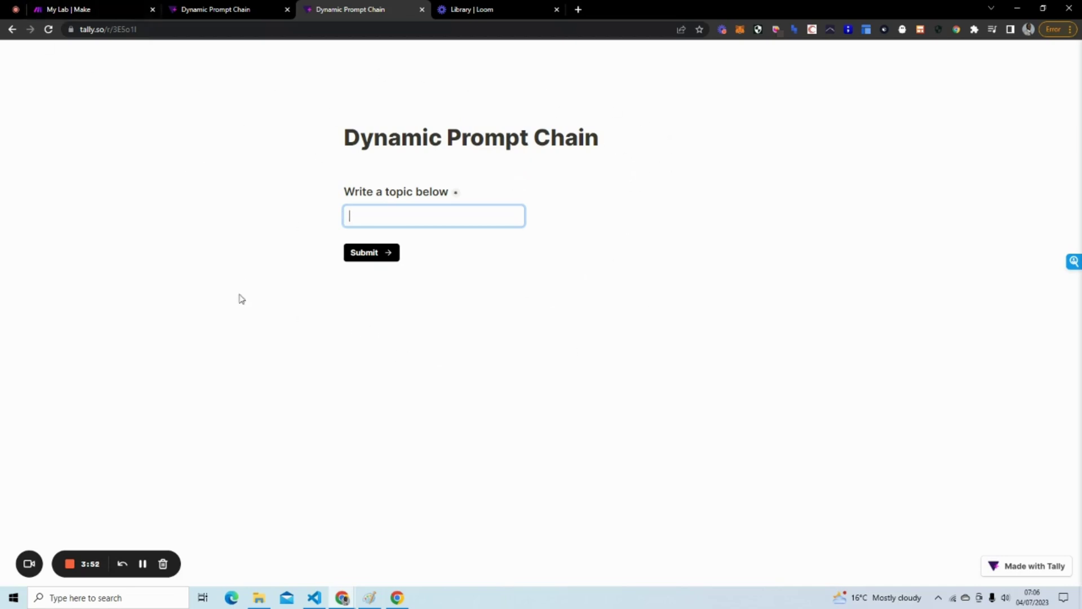
In the All scenarios list, switch the SEO Audit Test scenario off.
click(62, 11)
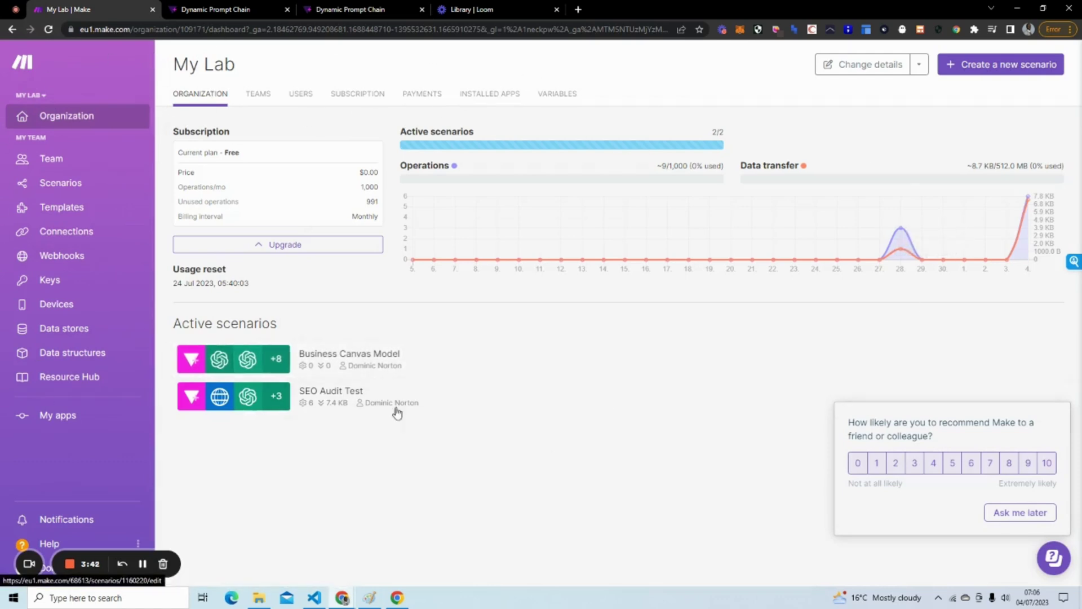
click(70, 183)
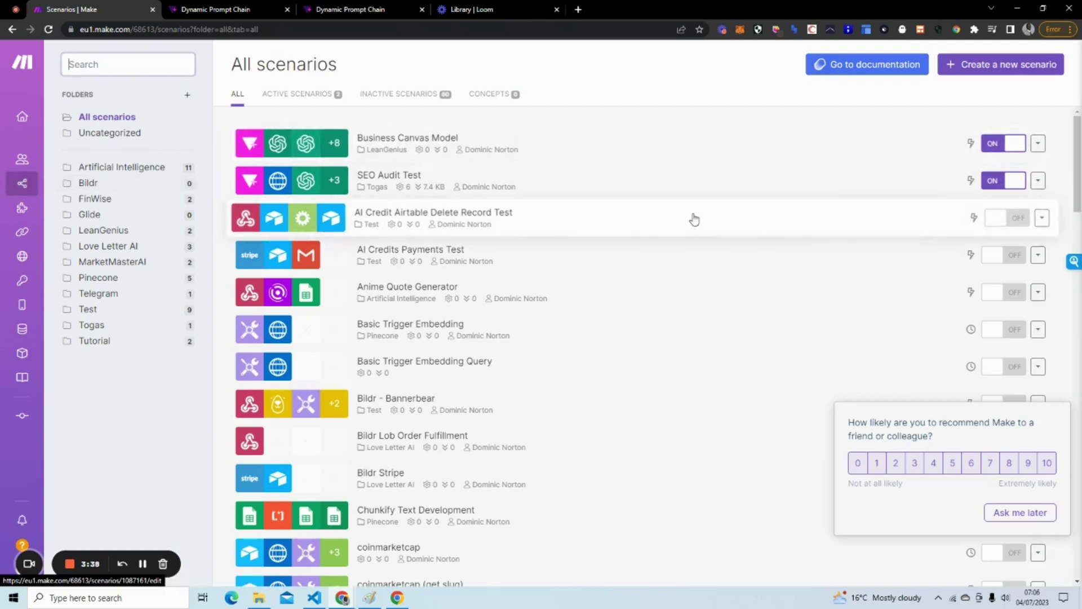
click(1014, 180)
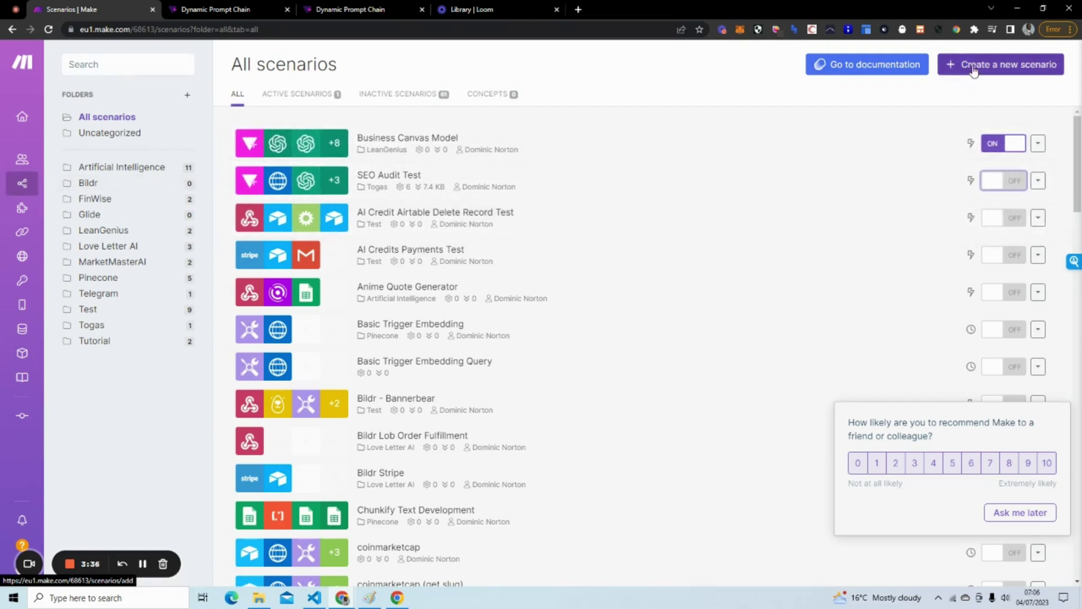
Create a new scenario and choose Tally as its first app via a 'tally' search.
click(974, 67)
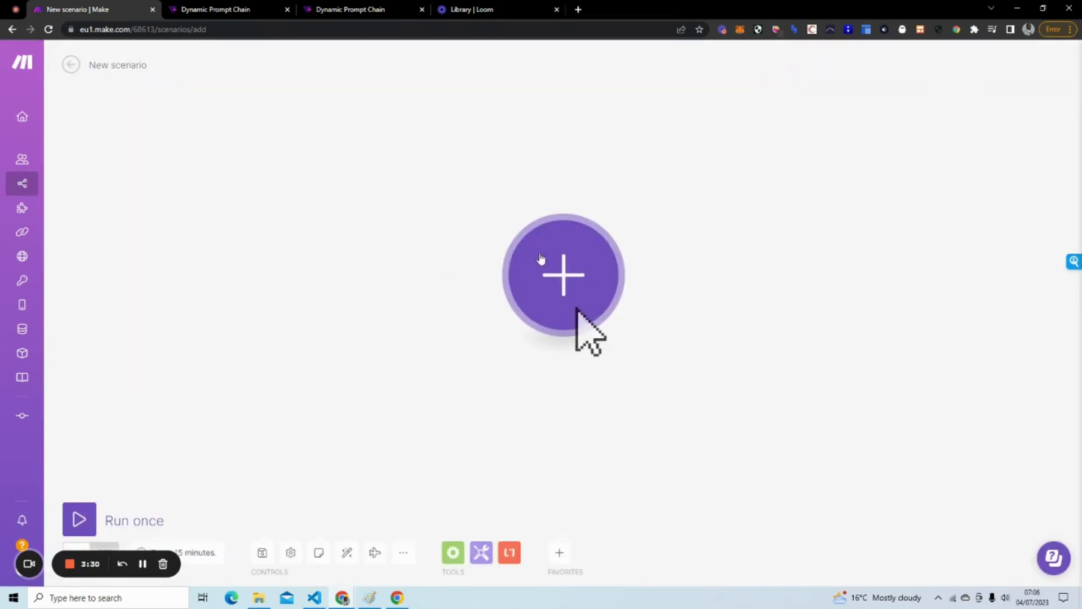
click(343, 11)
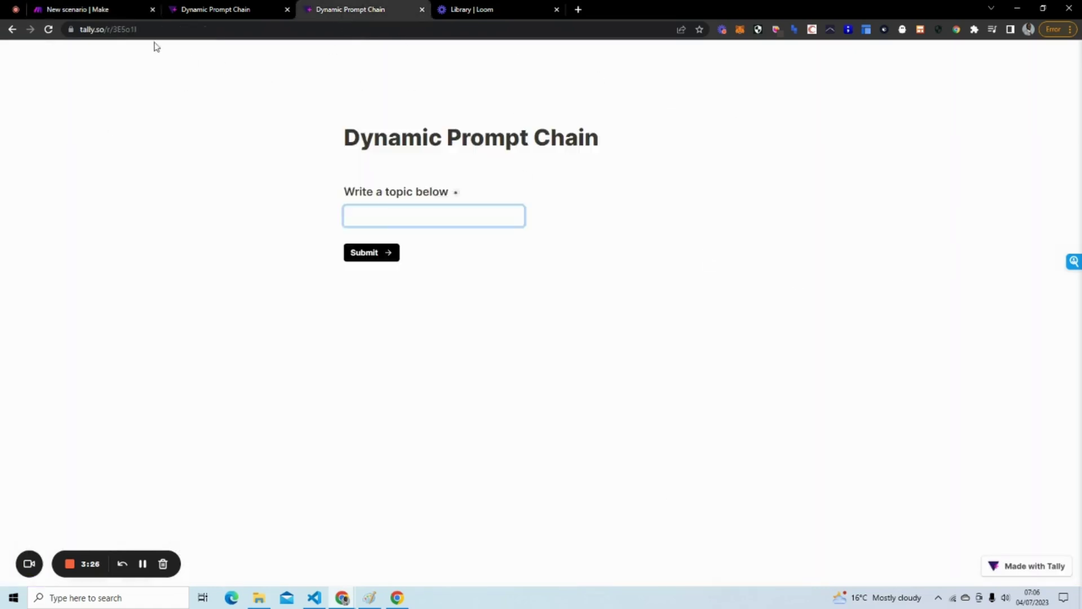
click(86, 11)
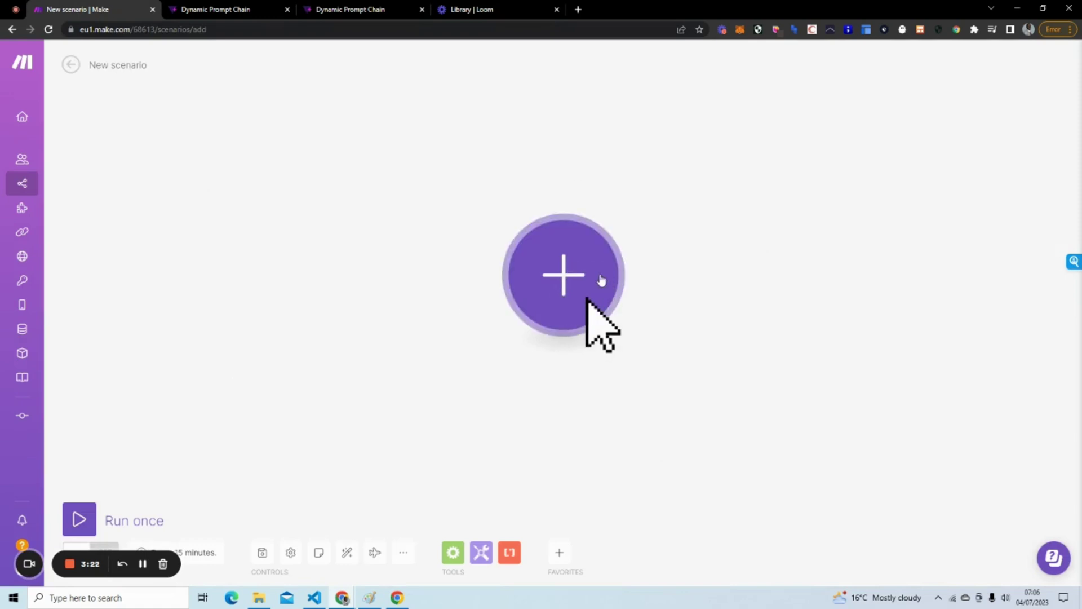
click(599, 278)
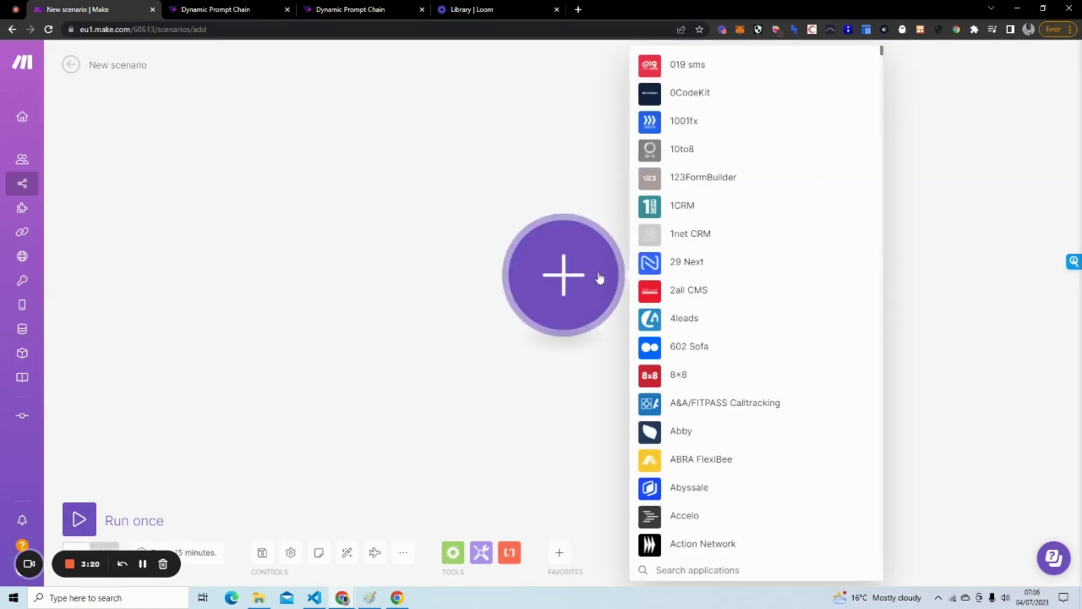
text(tal)
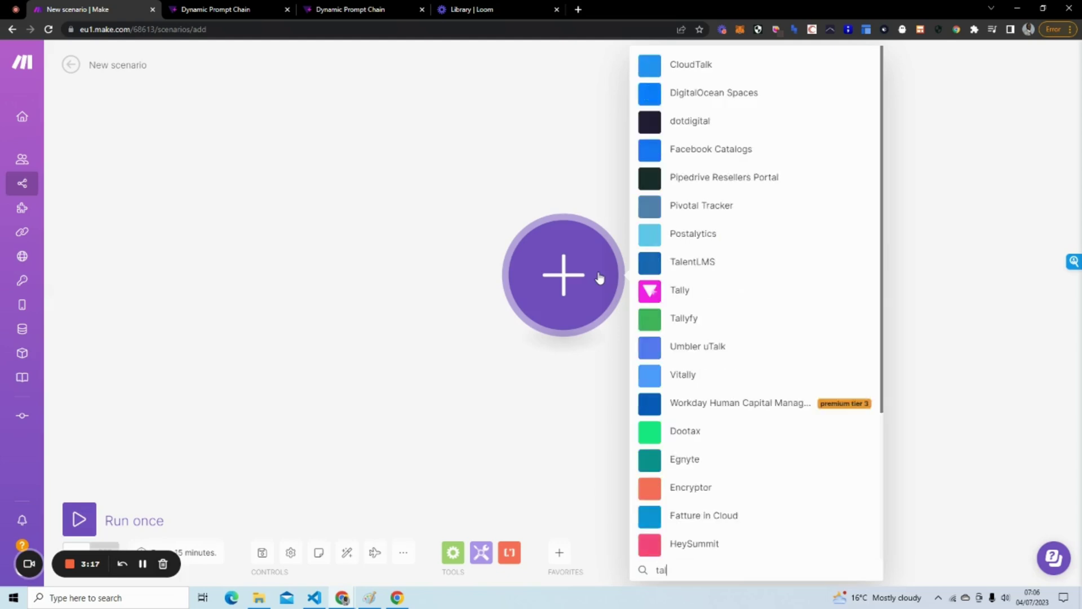
text(ly)
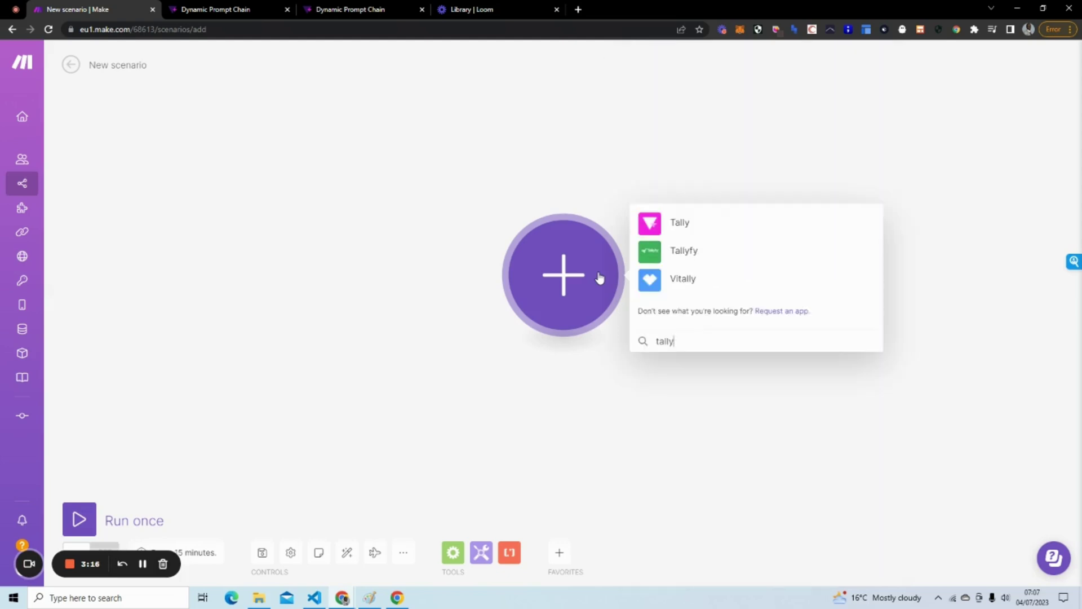
click(710, 220)
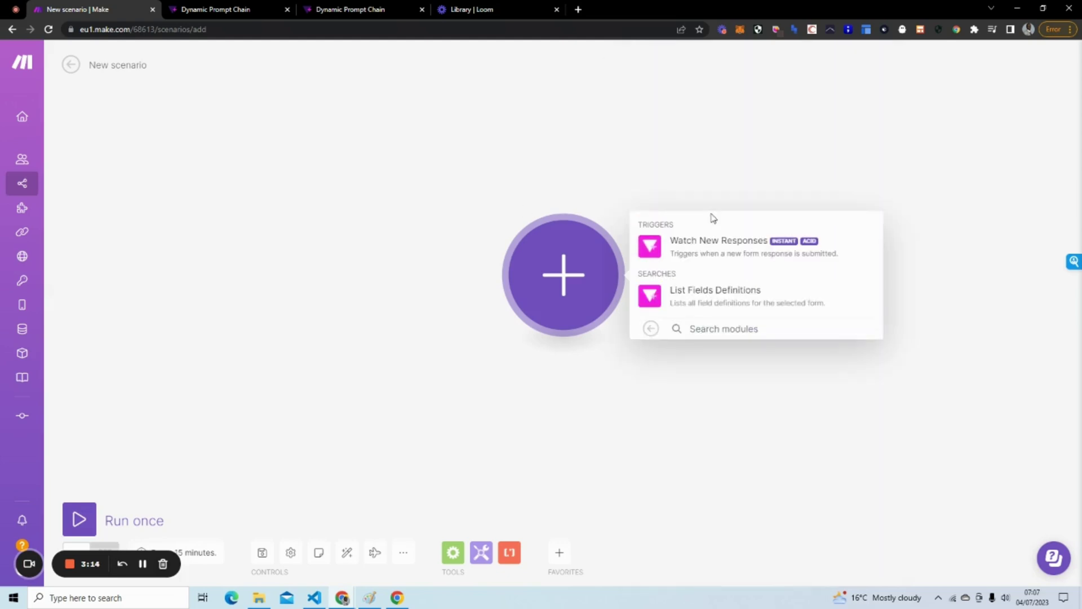
Add the Watch New Responses trigger with a new webhook for the Dynamic Prompt Chain form.
click(718, 251)
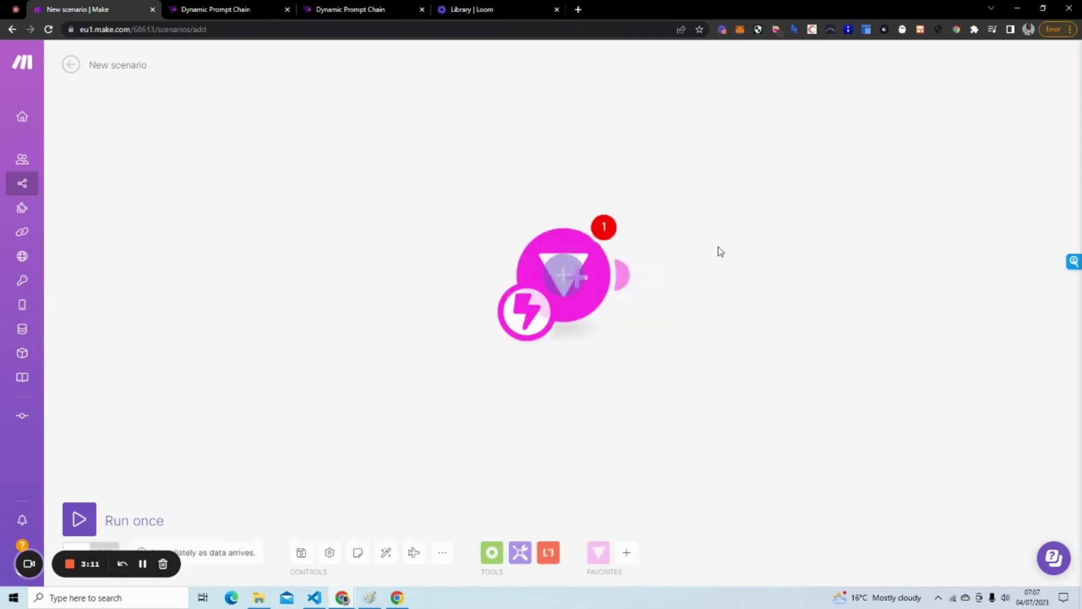
click(733, 271)
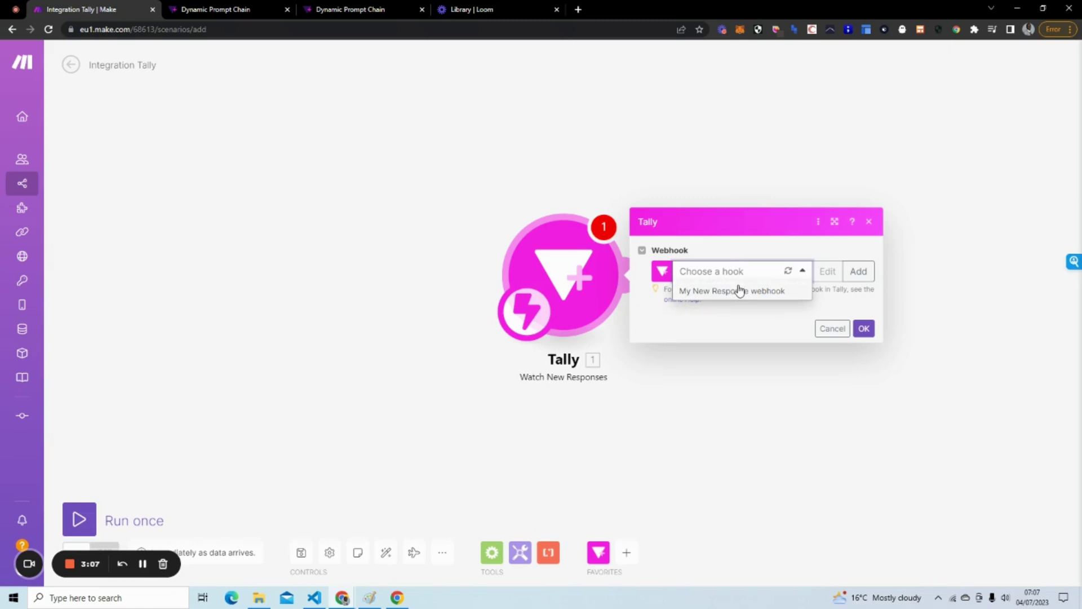
click(749, 291)
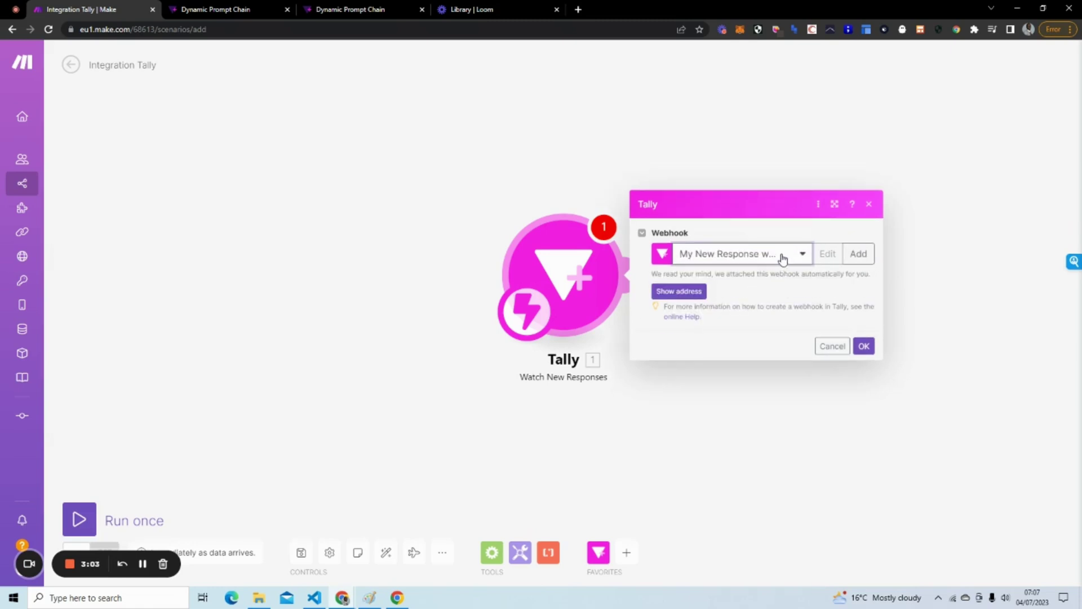
click(859, 254)
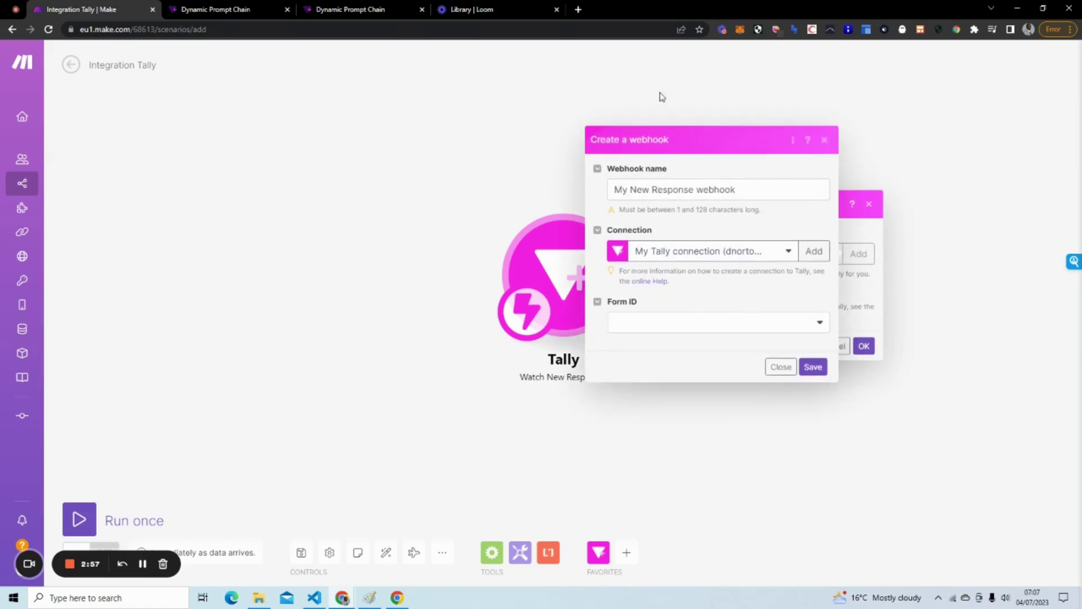
click(708, 324)
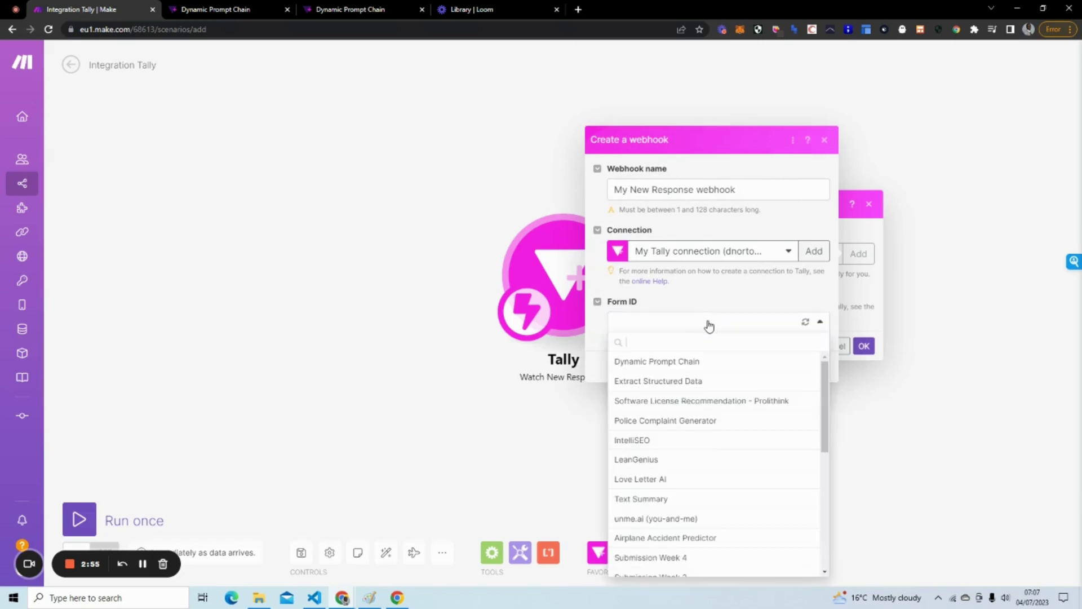
click(677, 363)
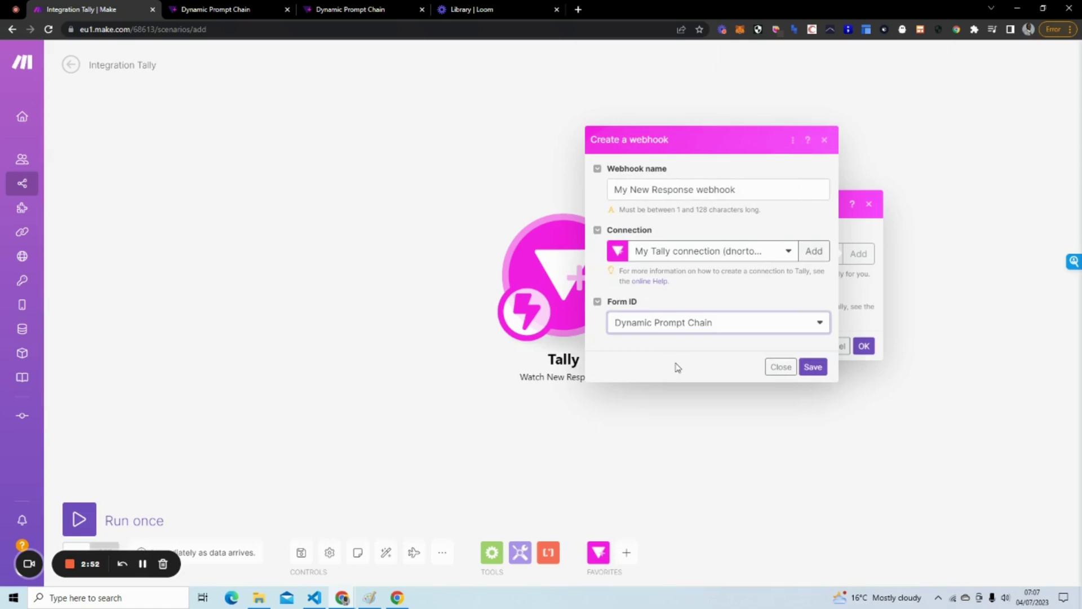
click(694, 376)
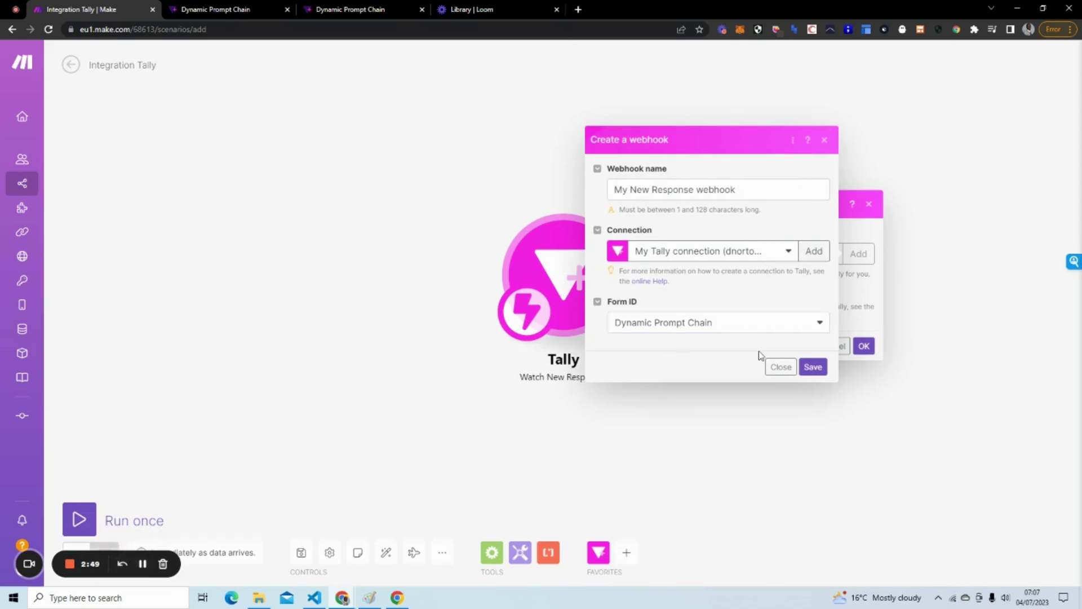
Save the webhook and trigger settings, then run the scenario once to await data.
click(342, 10)
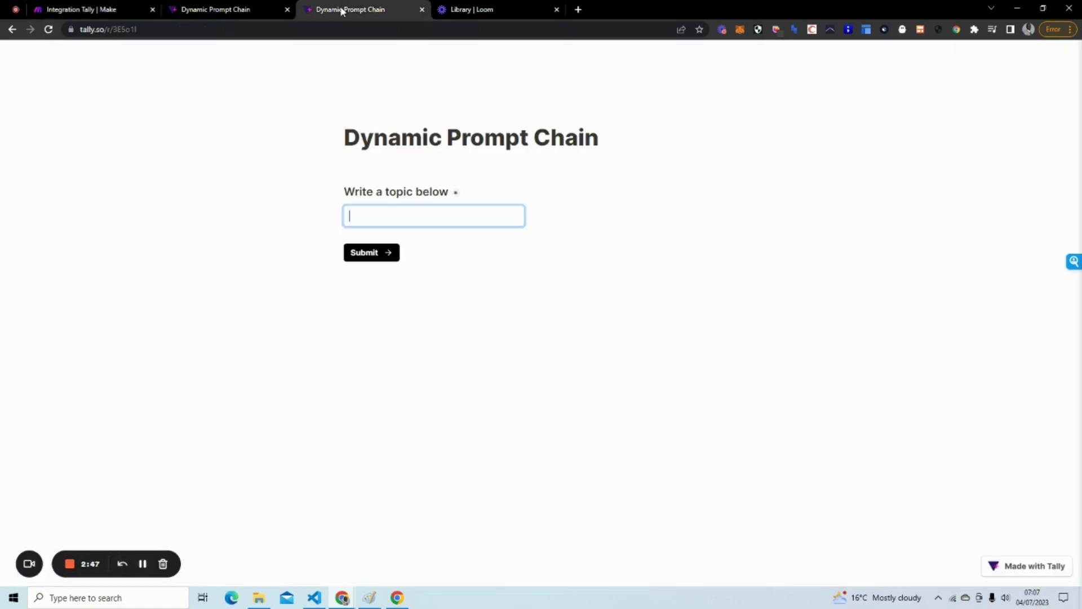
click(76, 10)
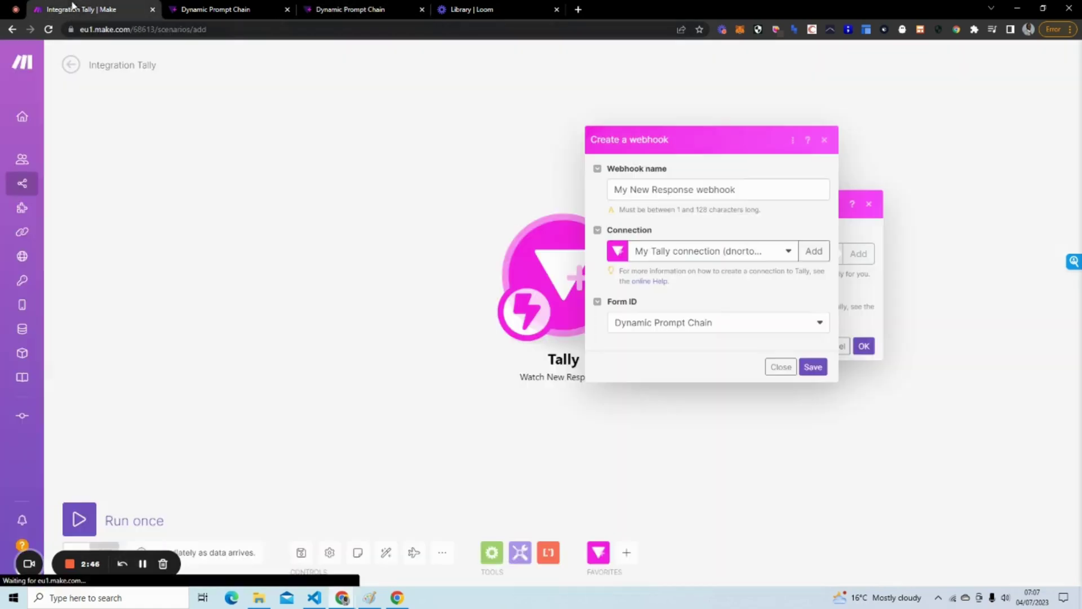
click(810, 365)
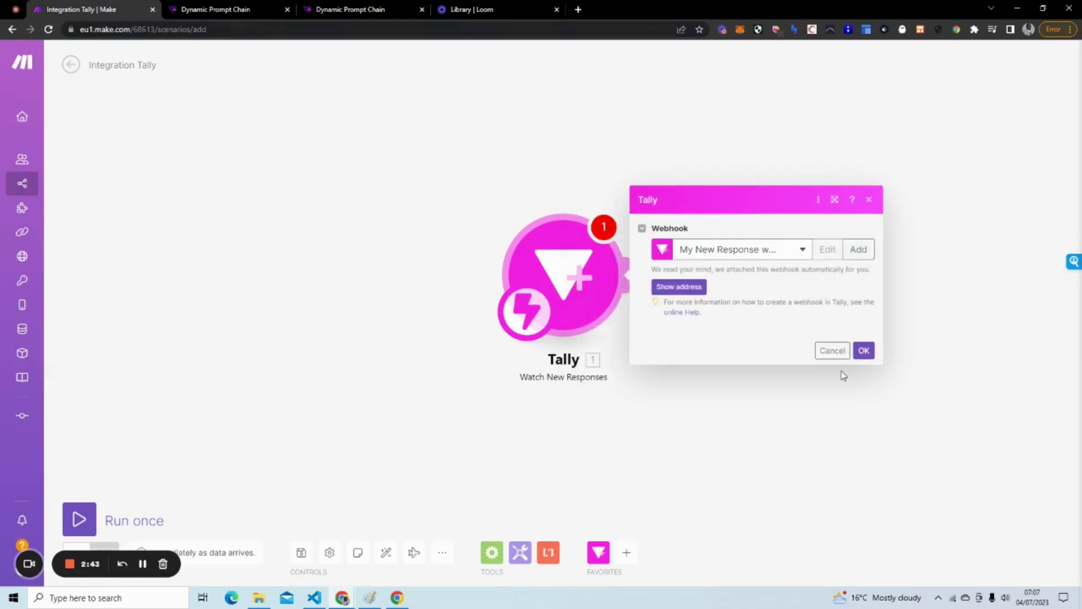
click(863, 347)
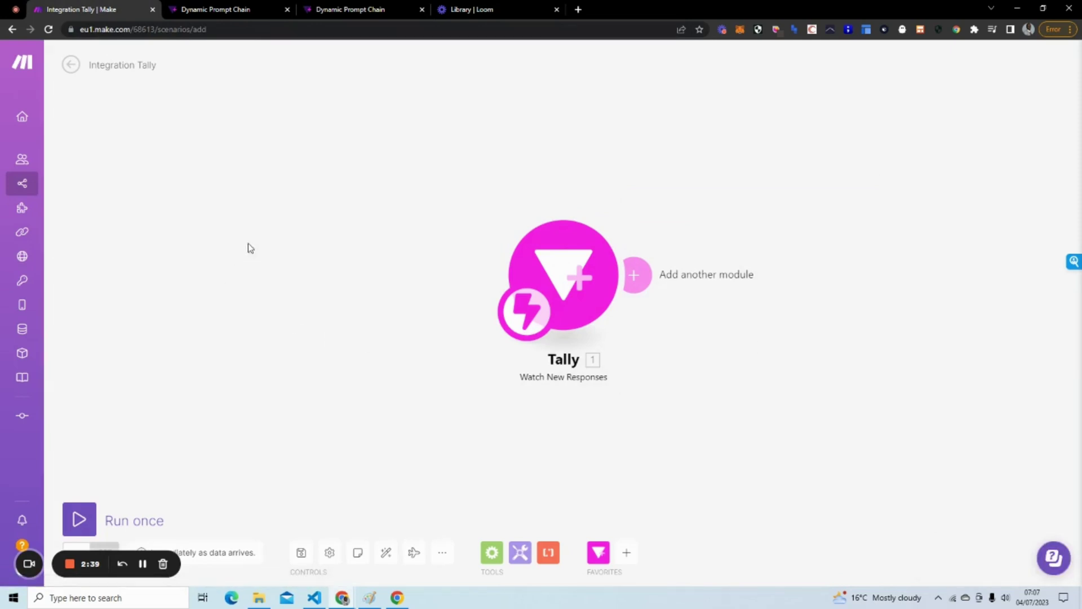
click(82, 517)
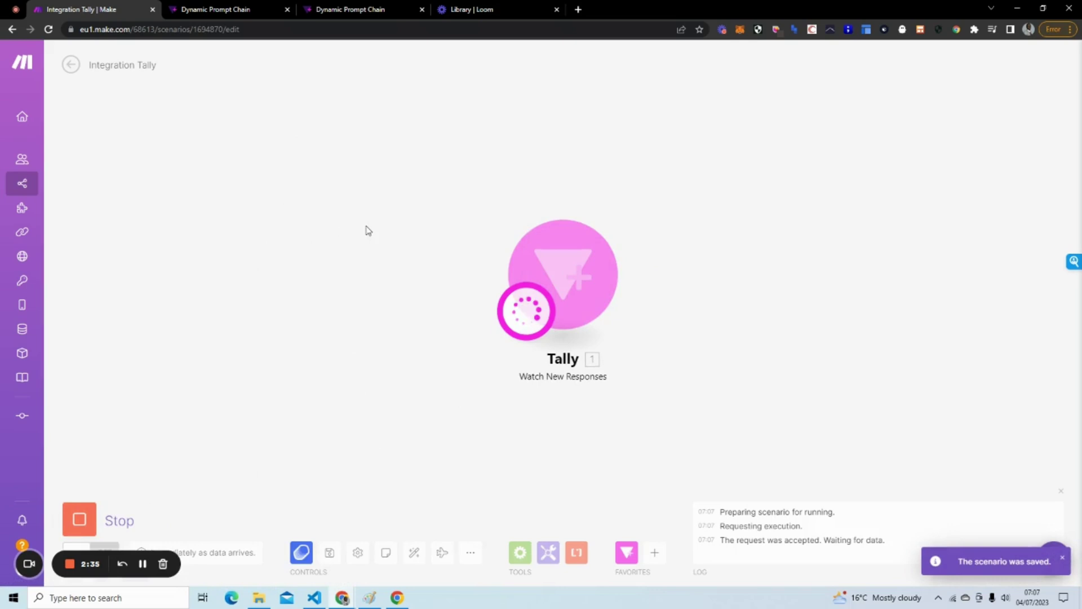
Submit the Dynamic Prompt Chain form in Tally with the topic Basketball.
click(356, 11)
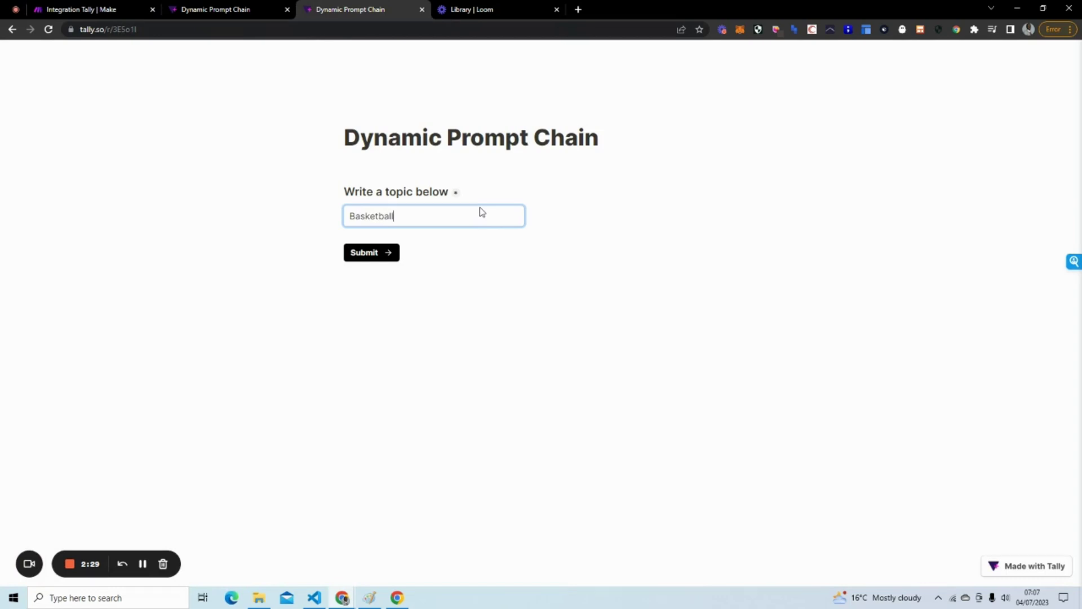
click(370, 252)
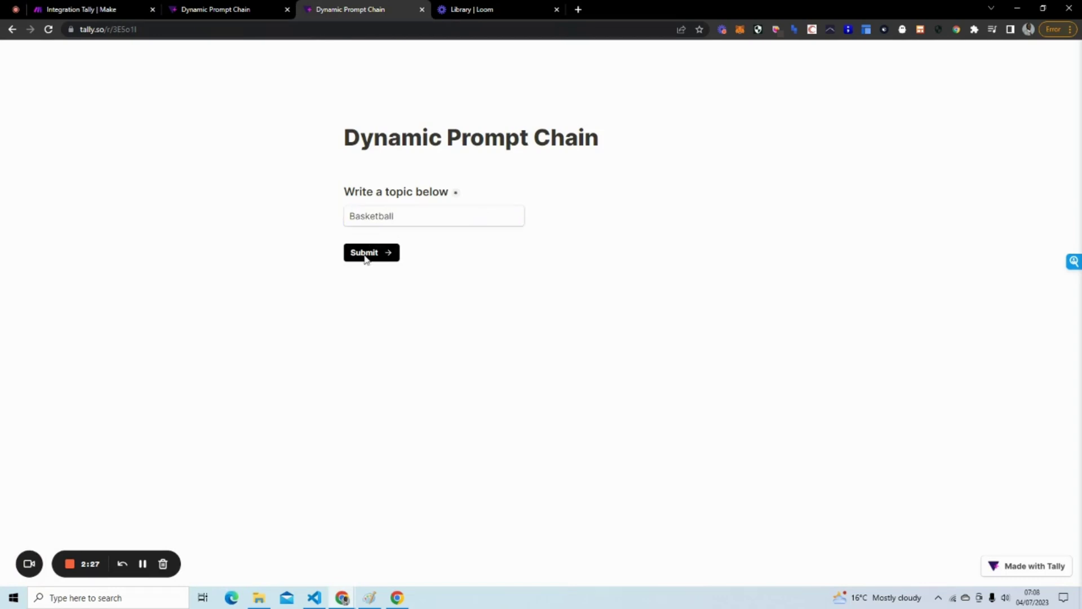
Inspect the Tally trigger's run output to confirm the topic field reads Basketball.
click(86, 12)
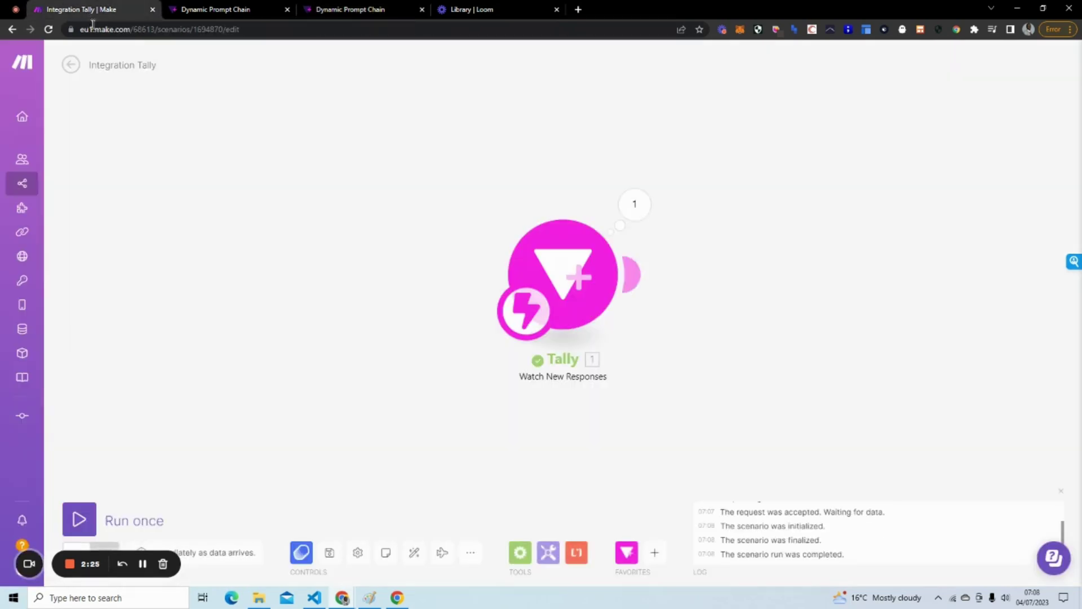
click(634, 204)
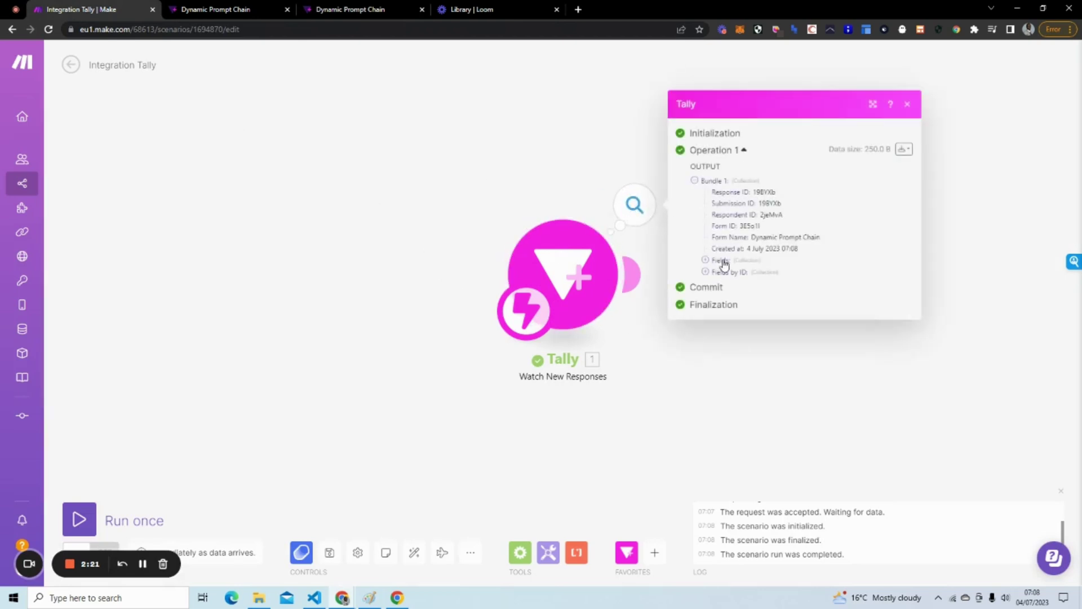
click(705, 261)
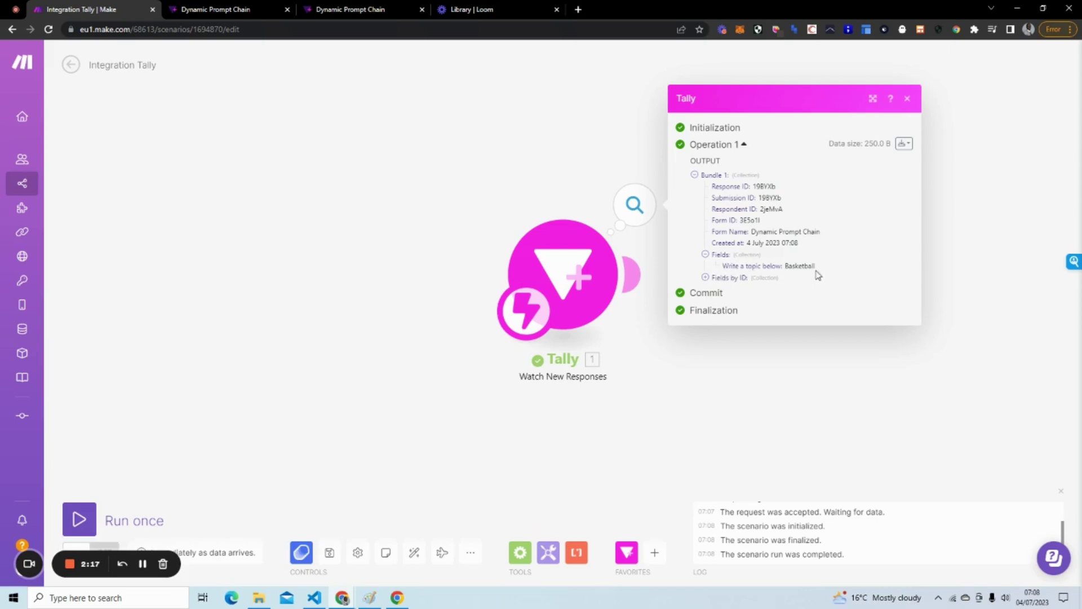
click(742, 391)
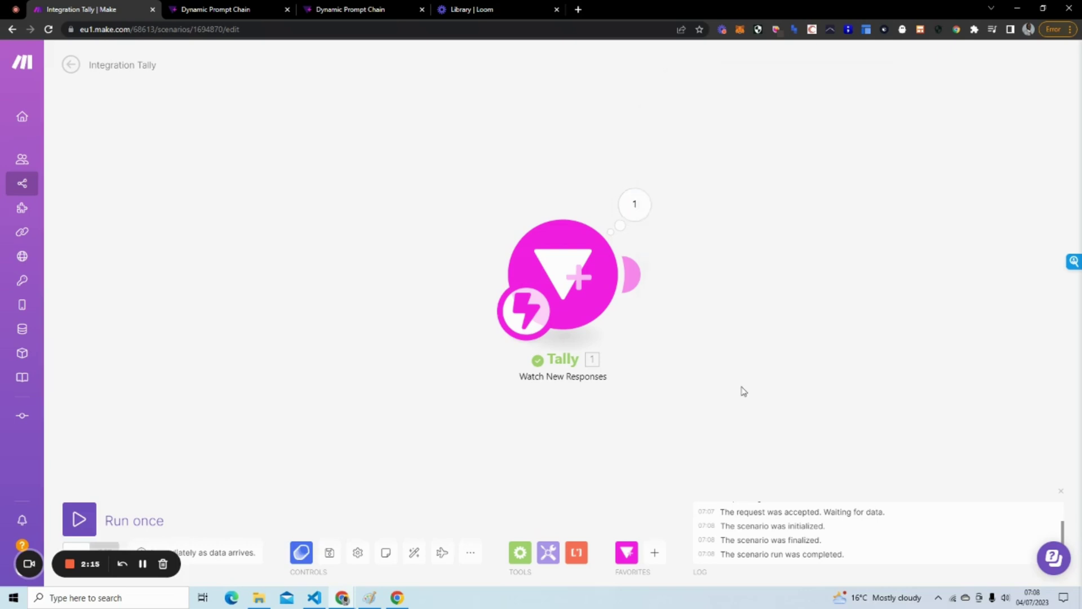
drag(742, 391, 579, 396)
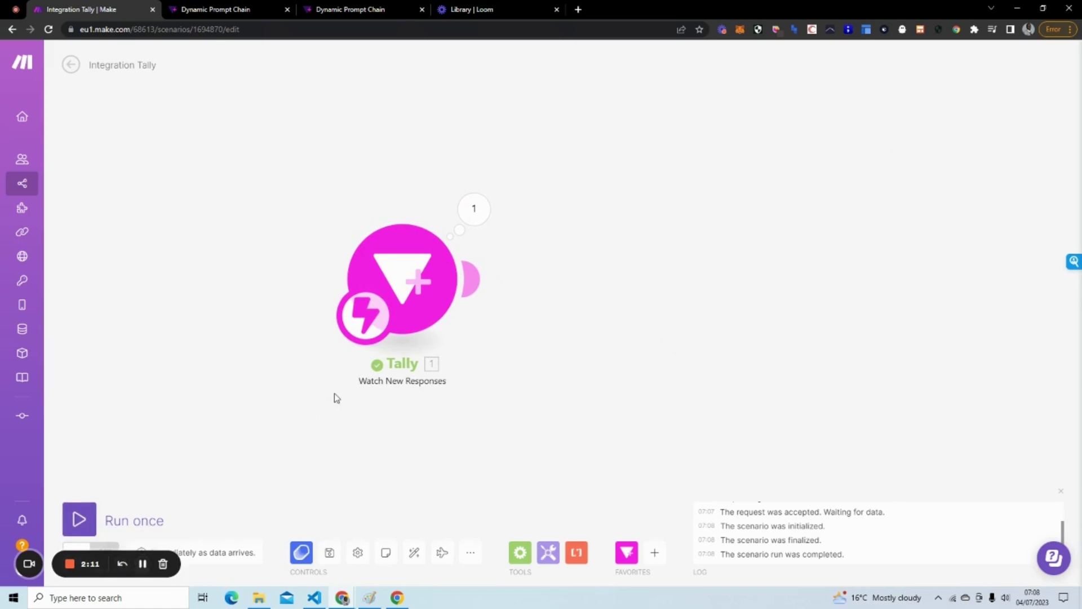
Add an OpenAI Create a Completion module on text-davinci-003 prompting 'Write a haiku about' plus the topic.
click(470, 280)
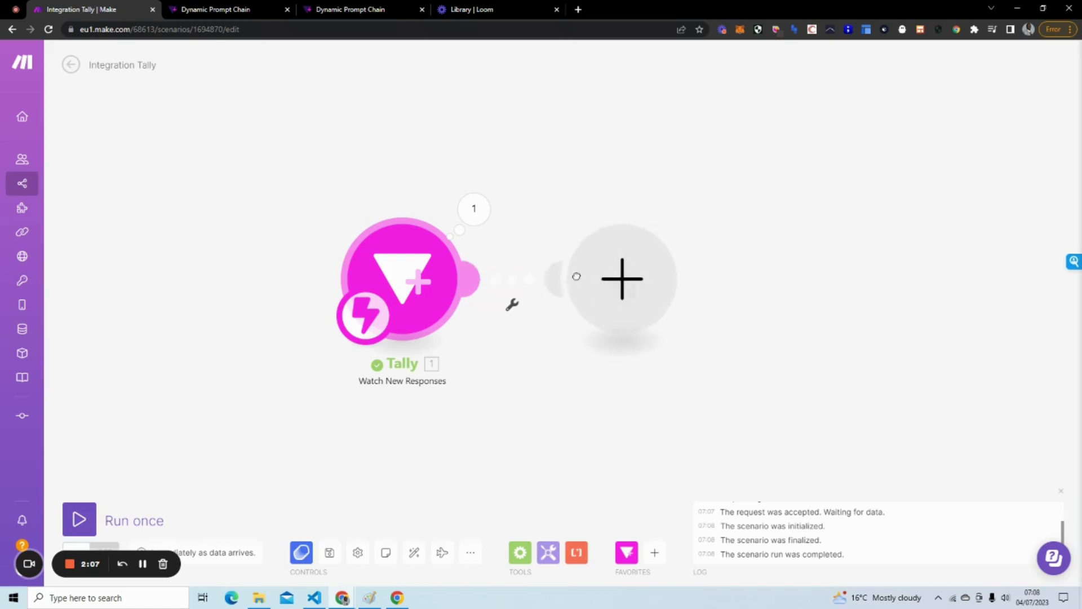
text(op)
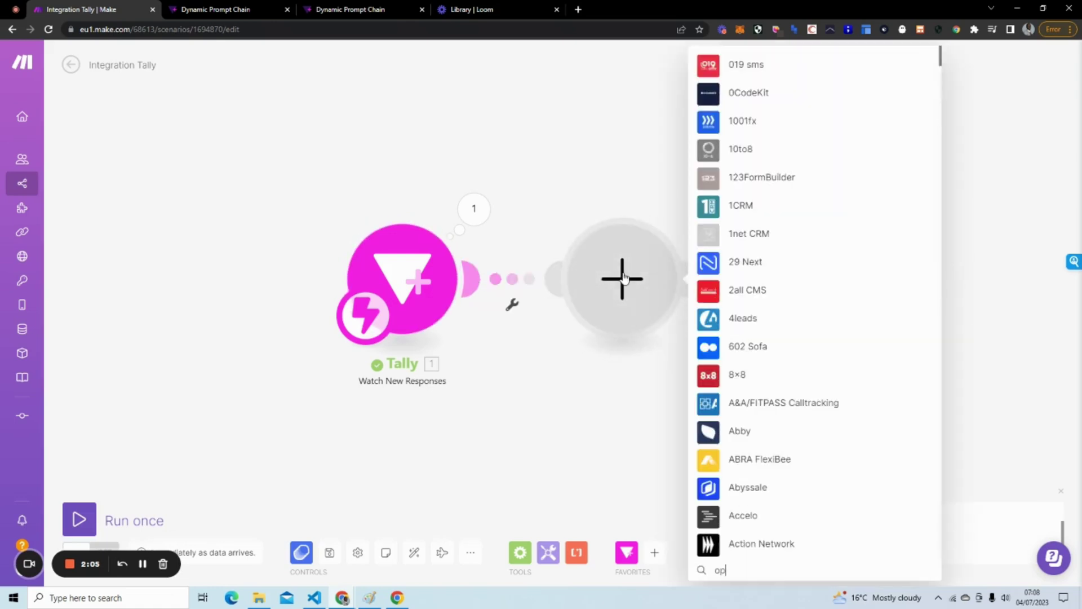
text(enai)
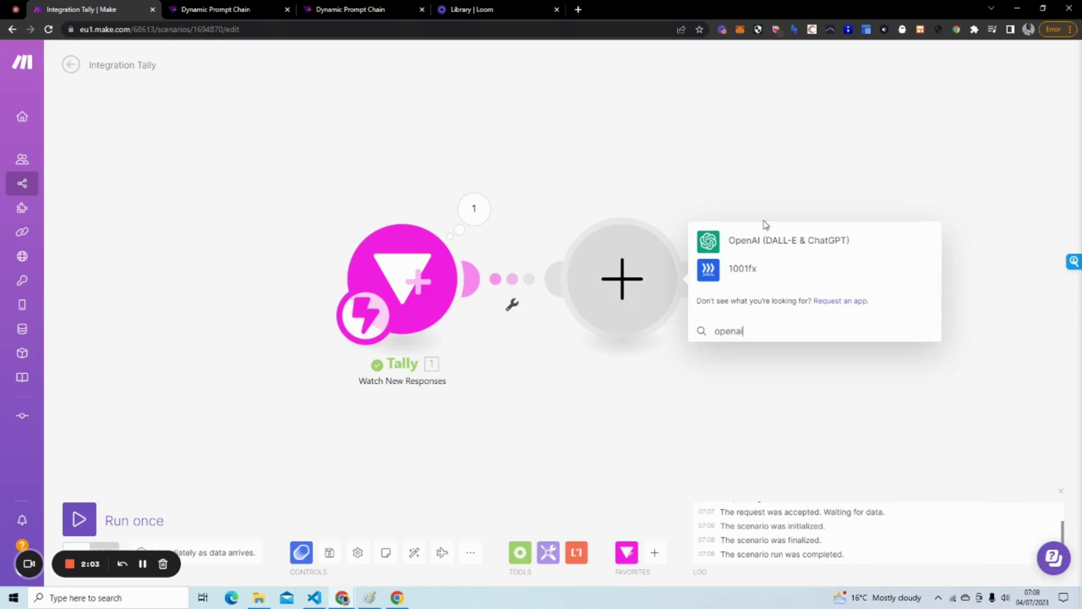
click(770, 241)
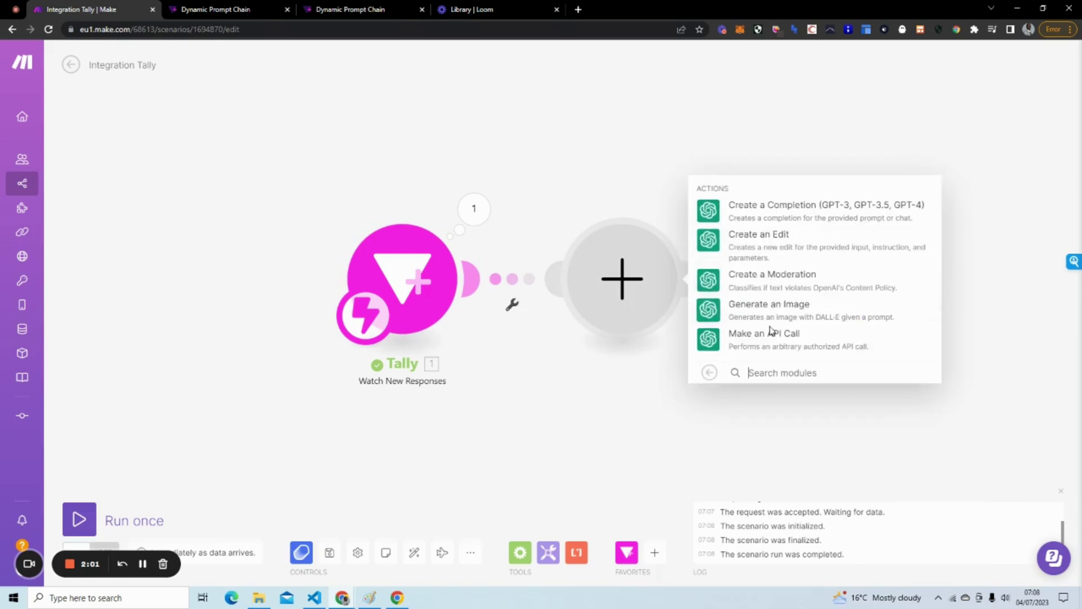
click(825, 210)
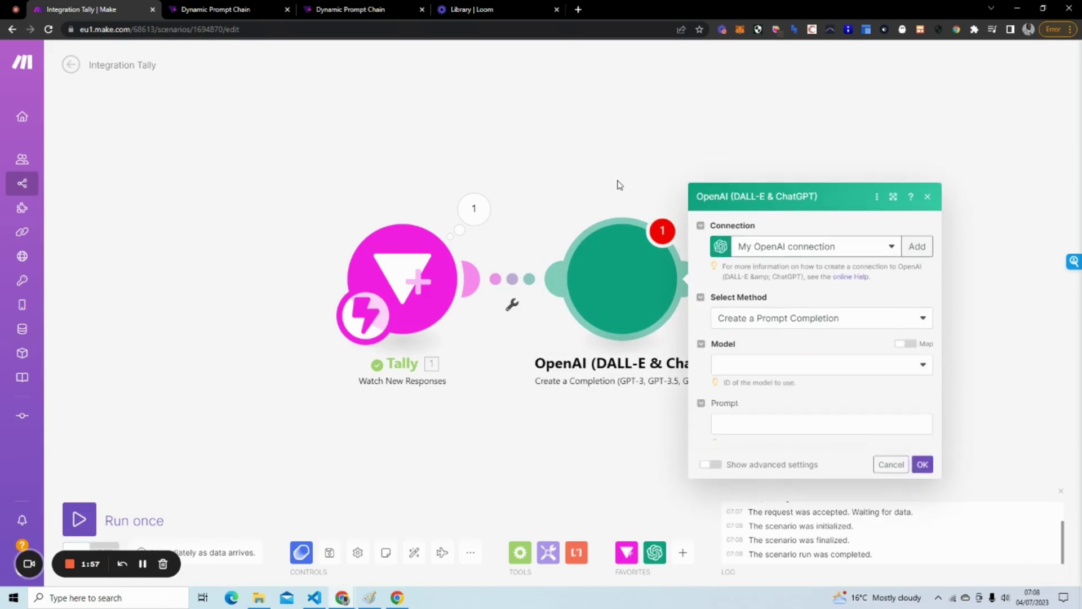
click(760, 310)
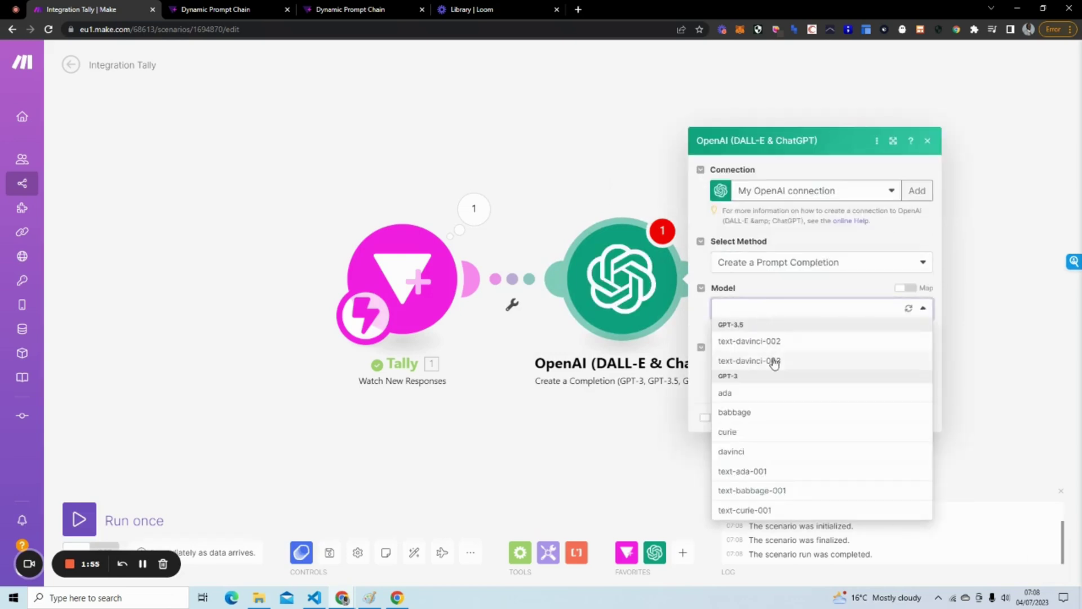
click(816, 366)
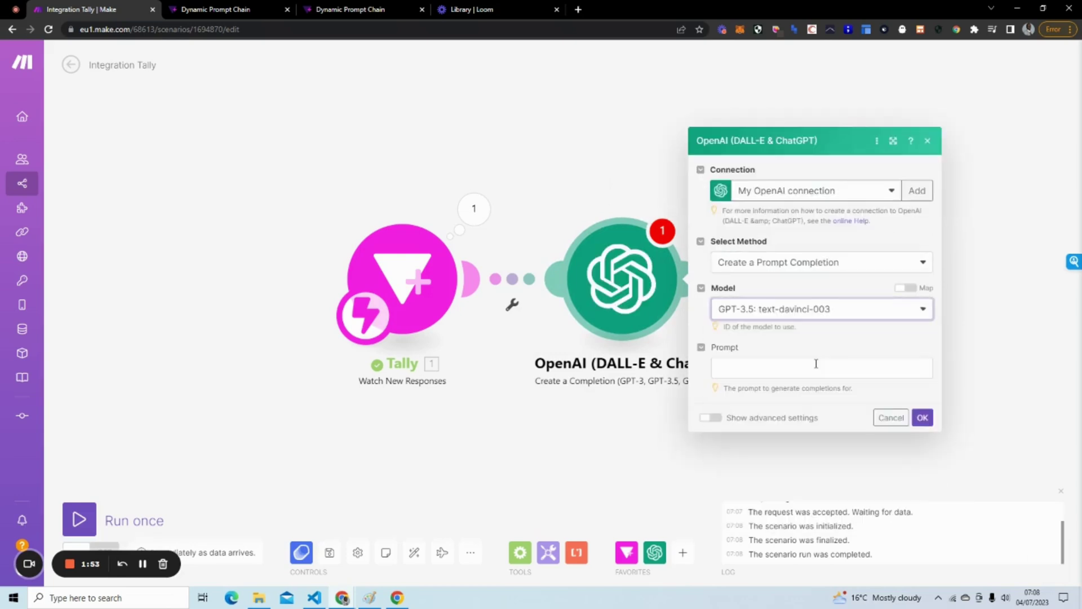
click(812, 367)
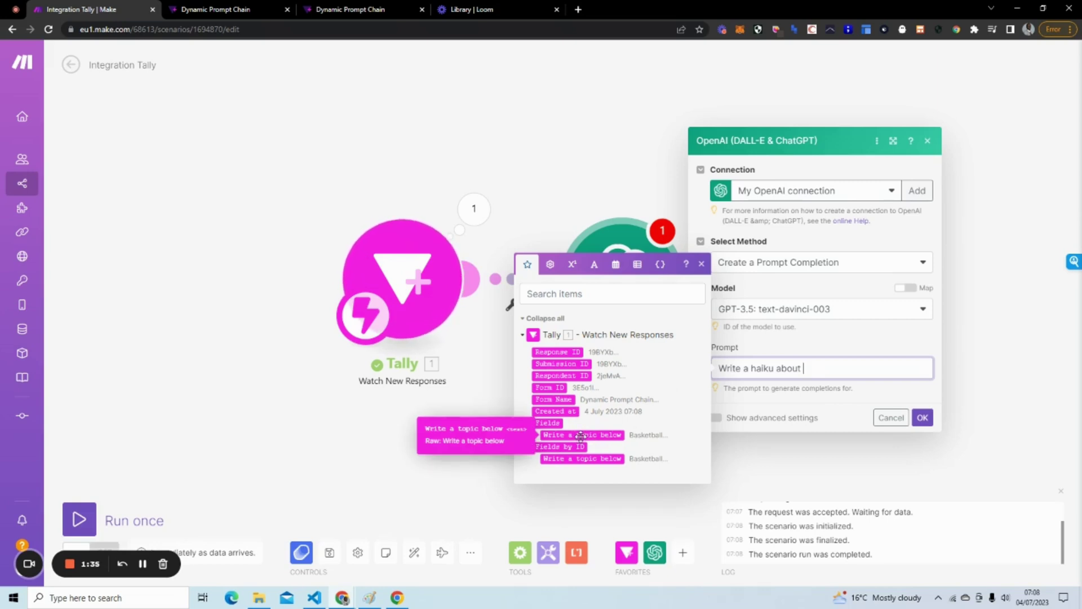
click(582, 434)
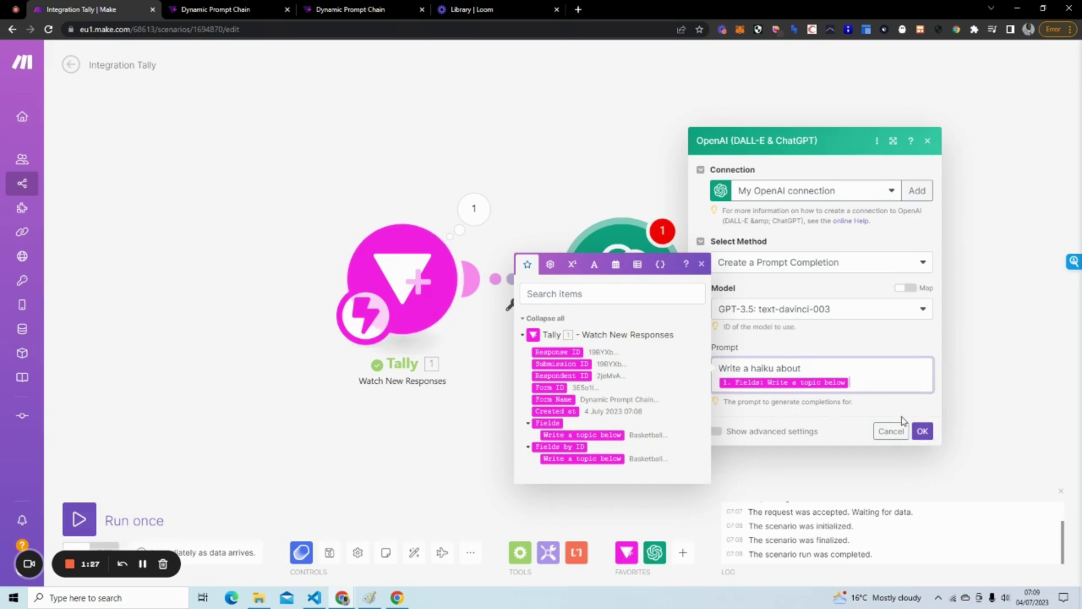
click(922, 432)
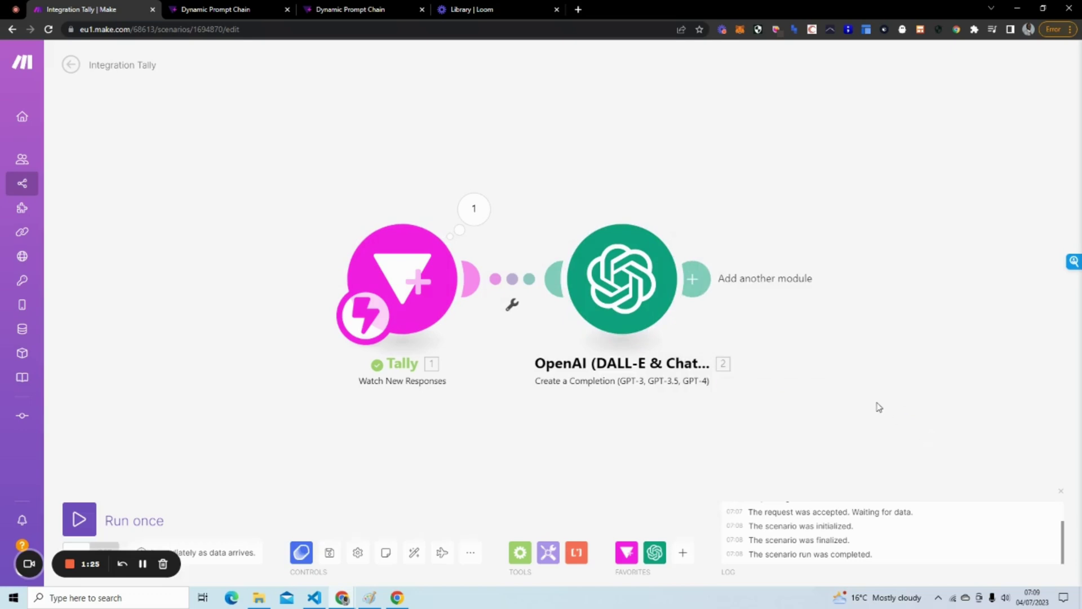
Run the scenario once and submit a fresh Tally response with topic Basketball.
drag(879, 407, 798, 391)
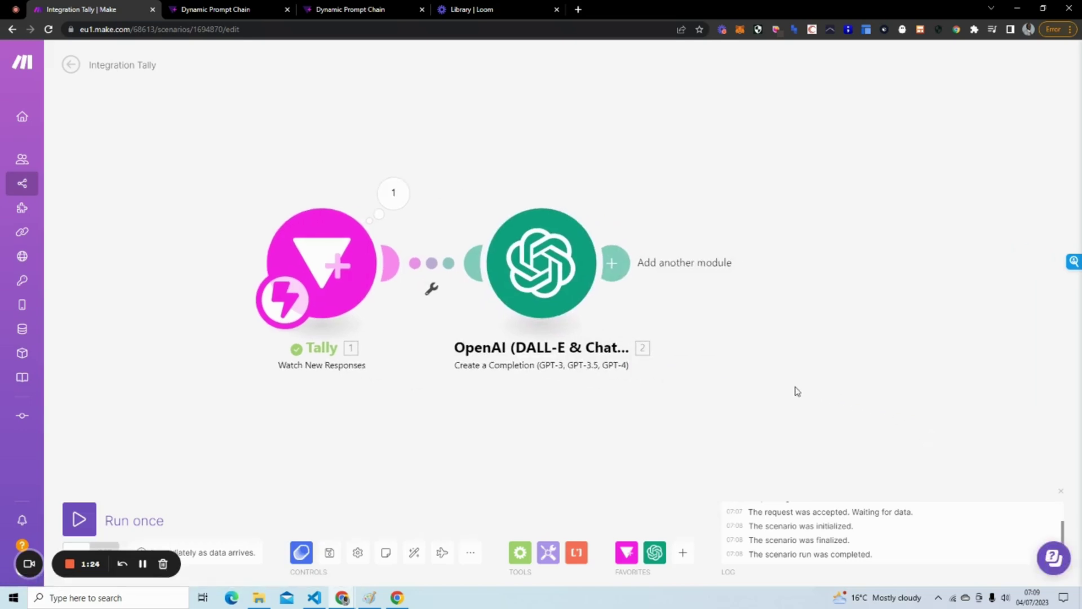
click(82, 512)
click(367, 12)
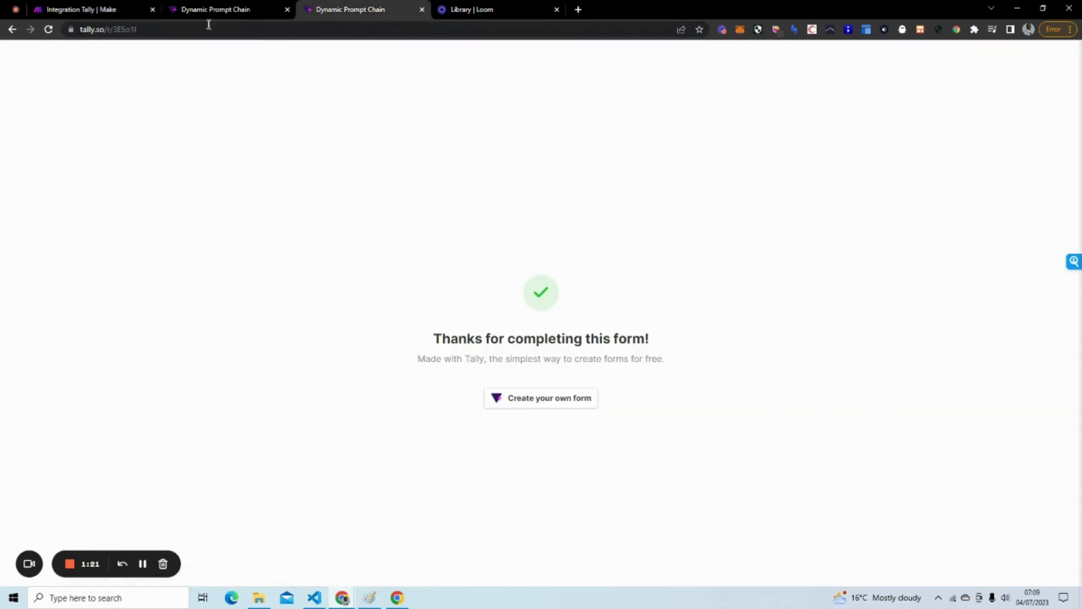
click(49, 32)
click(431, 216)
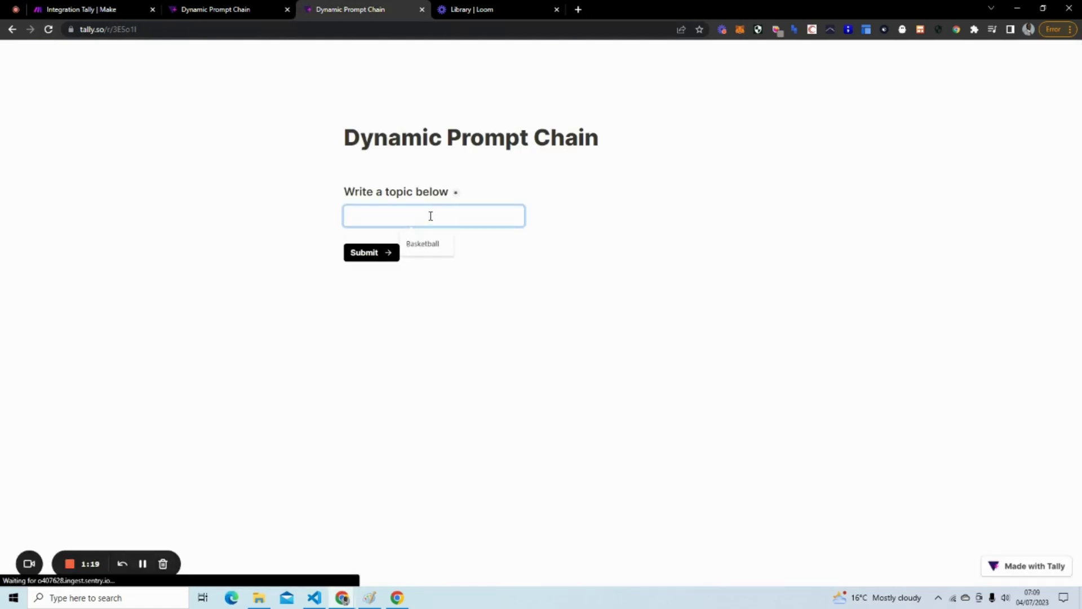
click(424, 243)
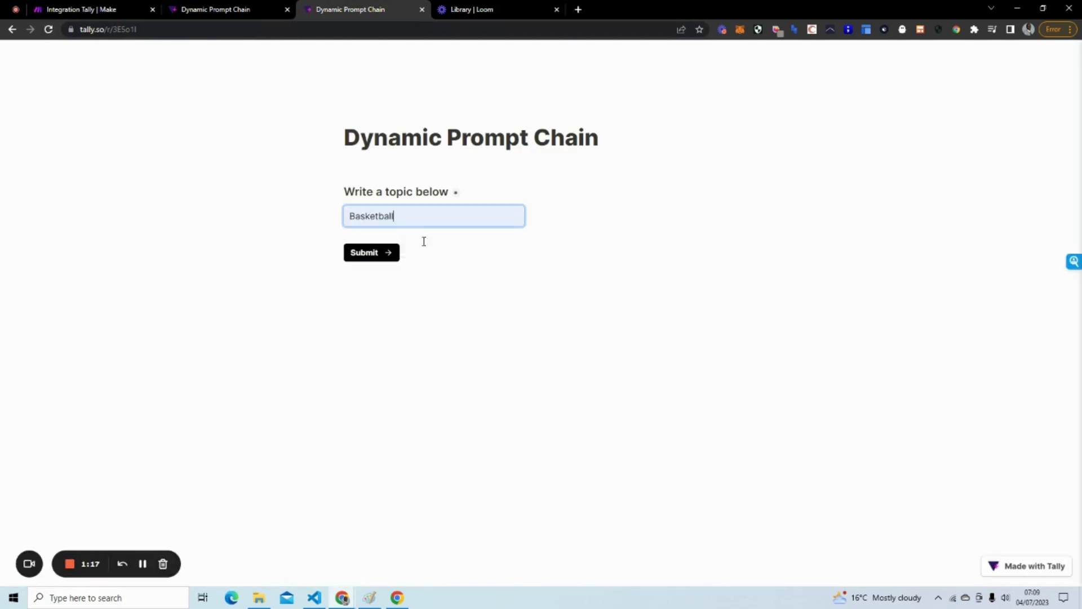
click(369, 256)
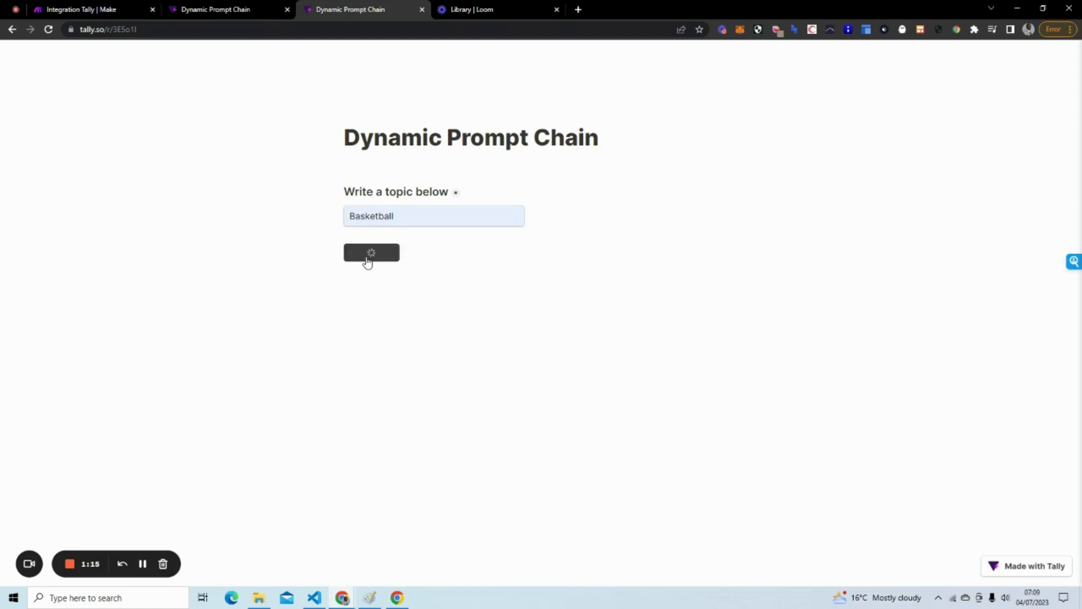
click(74, 10)
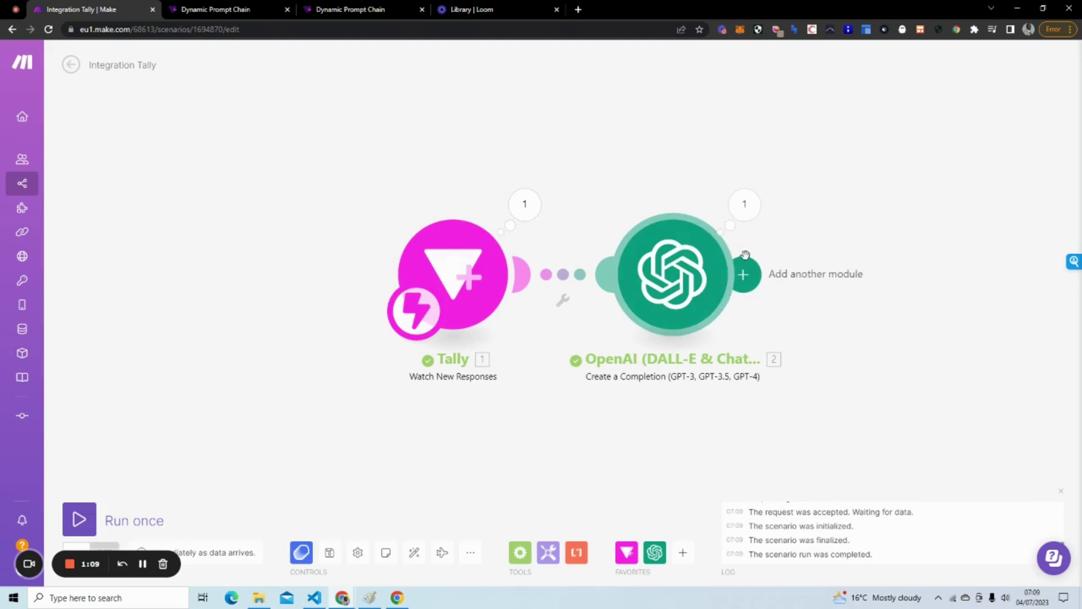
Expand the OpenAI module's output to read the haiku beginning 'A slam dunk excites'.
drag(897, 303, 647, 302)
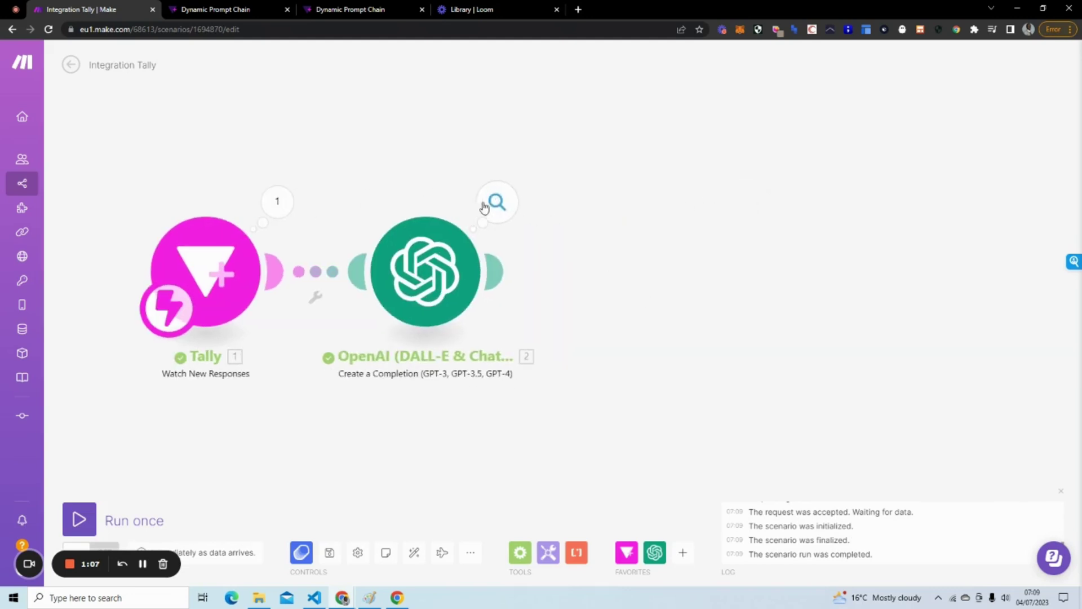
click(496, 201)
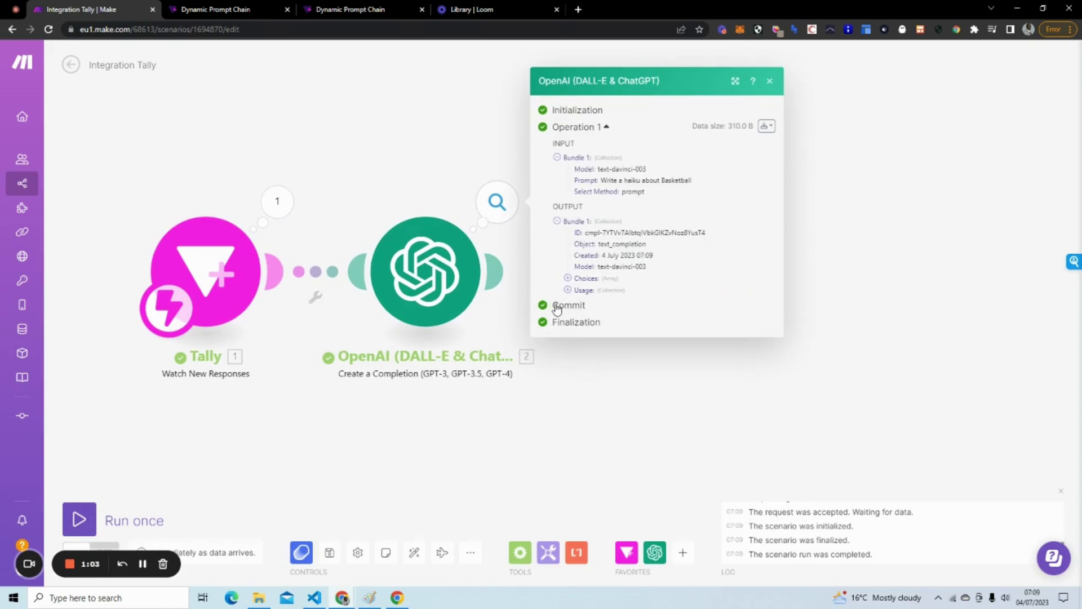
click(567, 278)
click(578, 283)
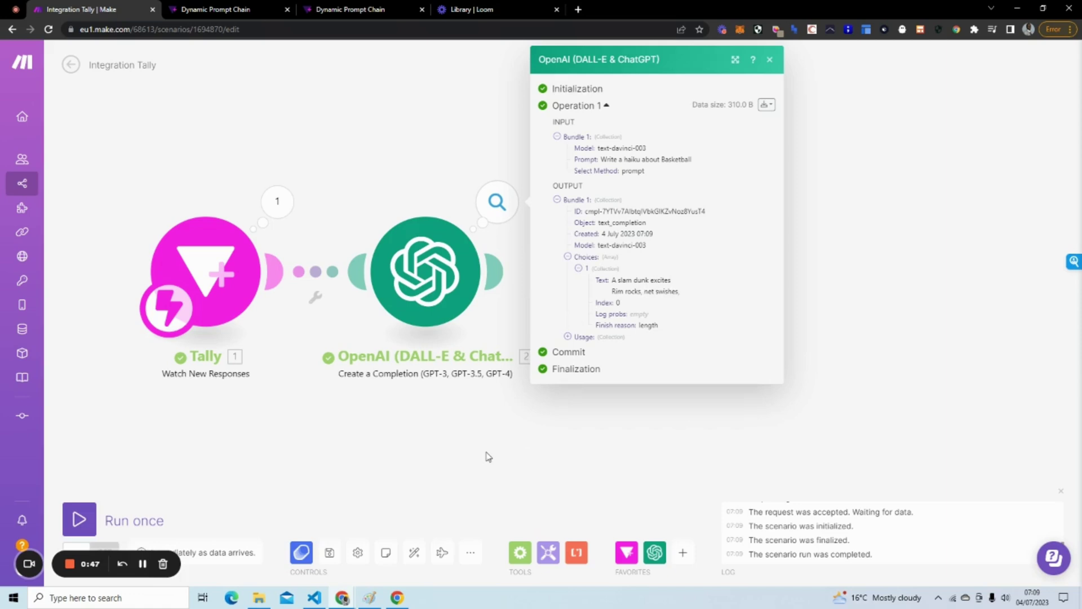
Set the OpenAI module's advanced Max Tokens to 1000 and Temperature to 1.
click(440, 284)
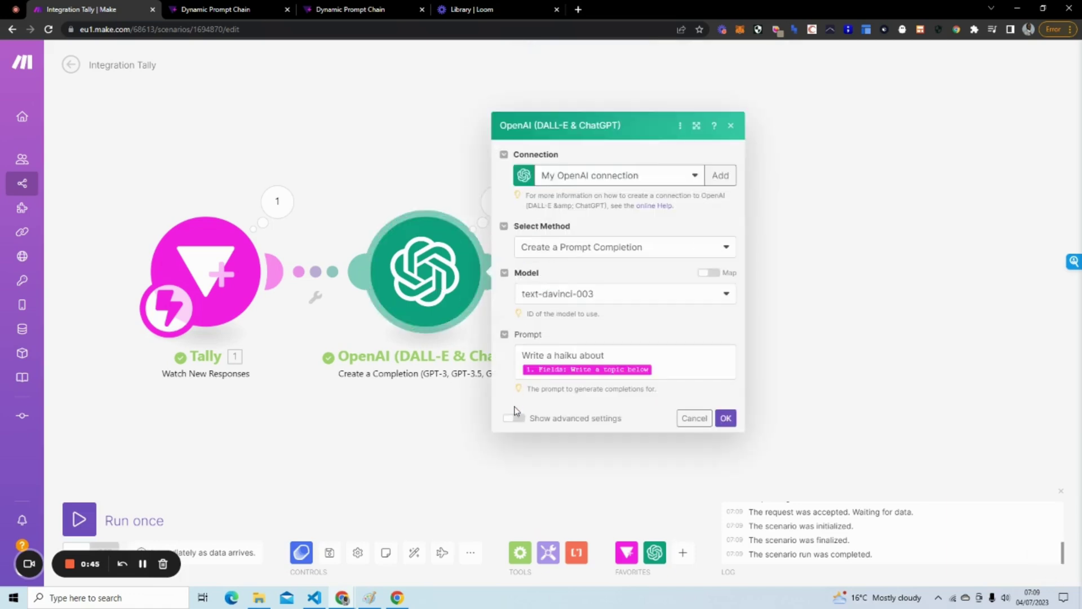
click(517, 420)
scroll(620, 282, down, 3)
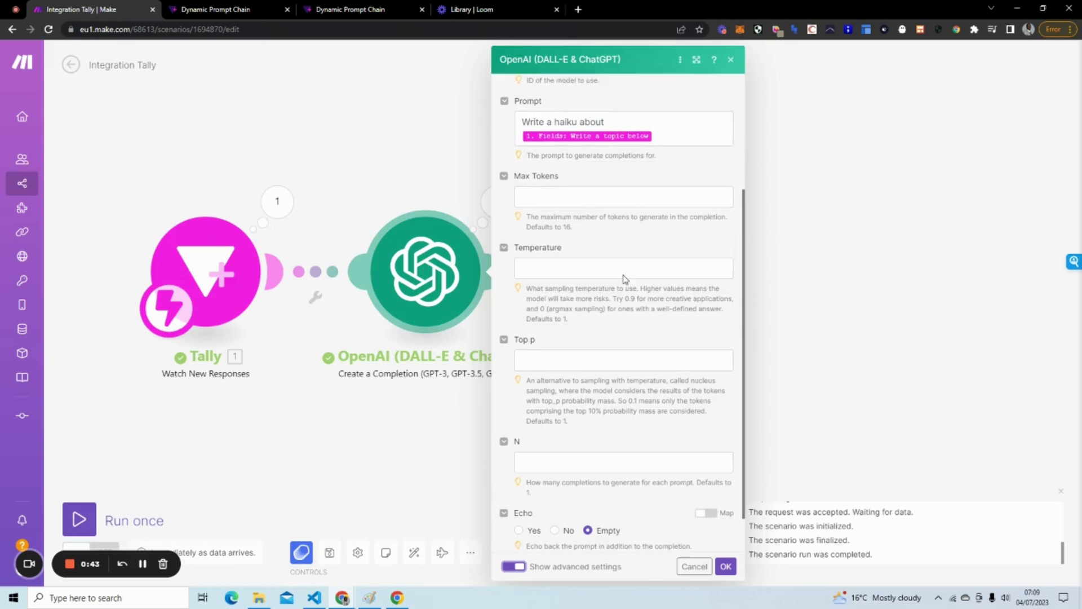
click(587, 198)
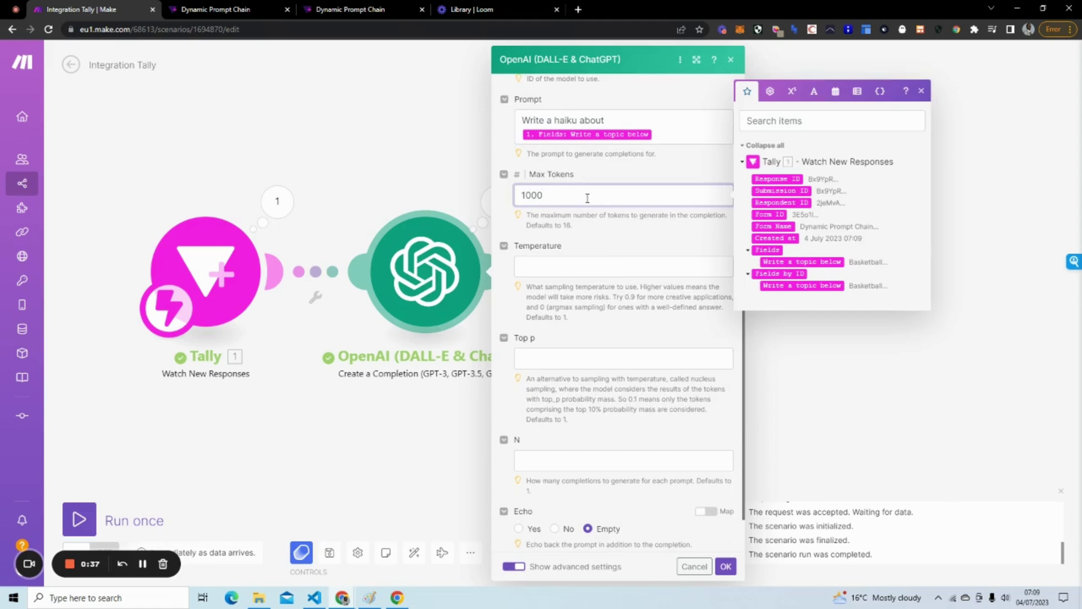
click(601, 229)
click(596, 266)
text(1)
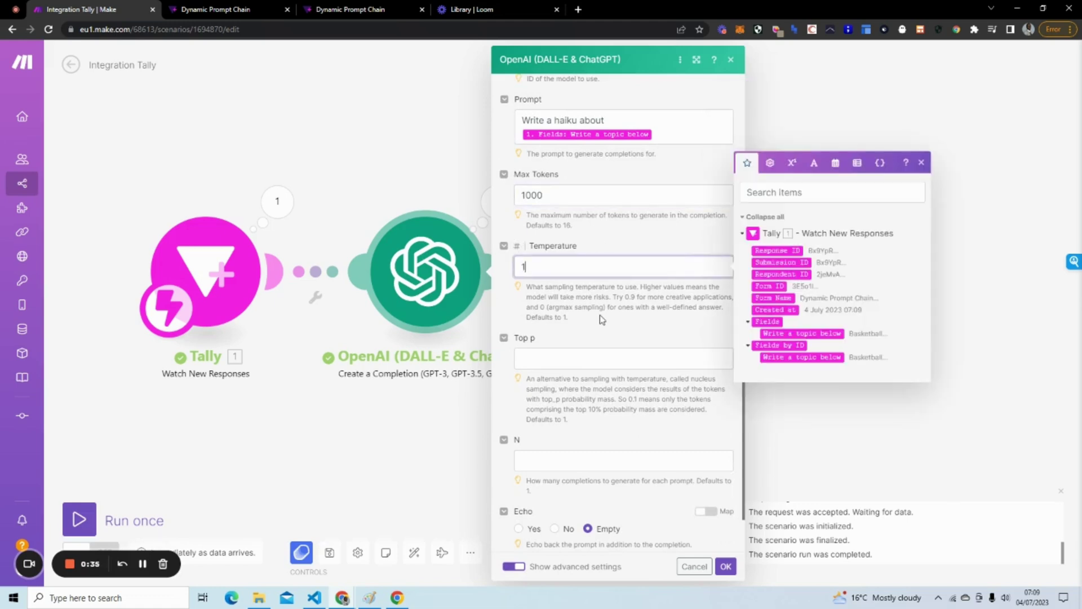
click(602, 319)
scroll(606, 327, down, 1)
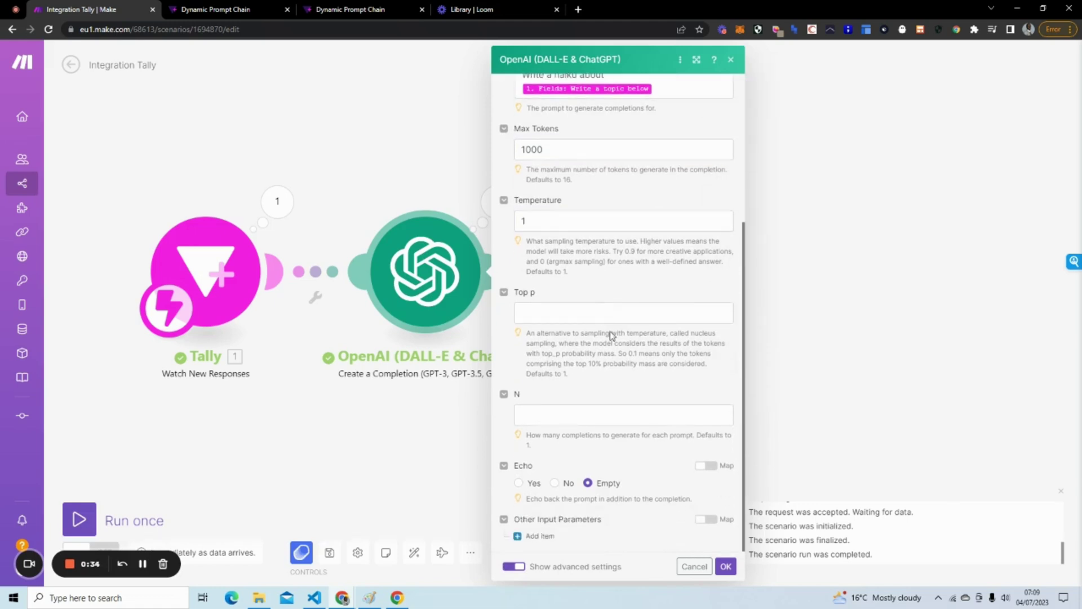
click(726, 566)
drag(620, 387, 560, 357)
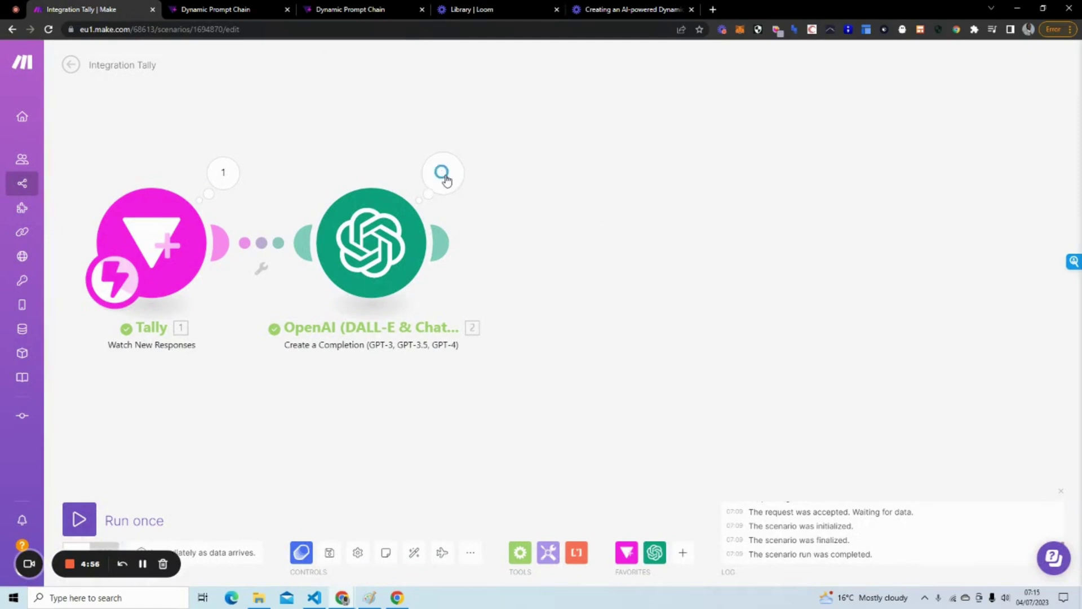
Check module 2's output Choices to view the generated haiku text.
click(443, 173)
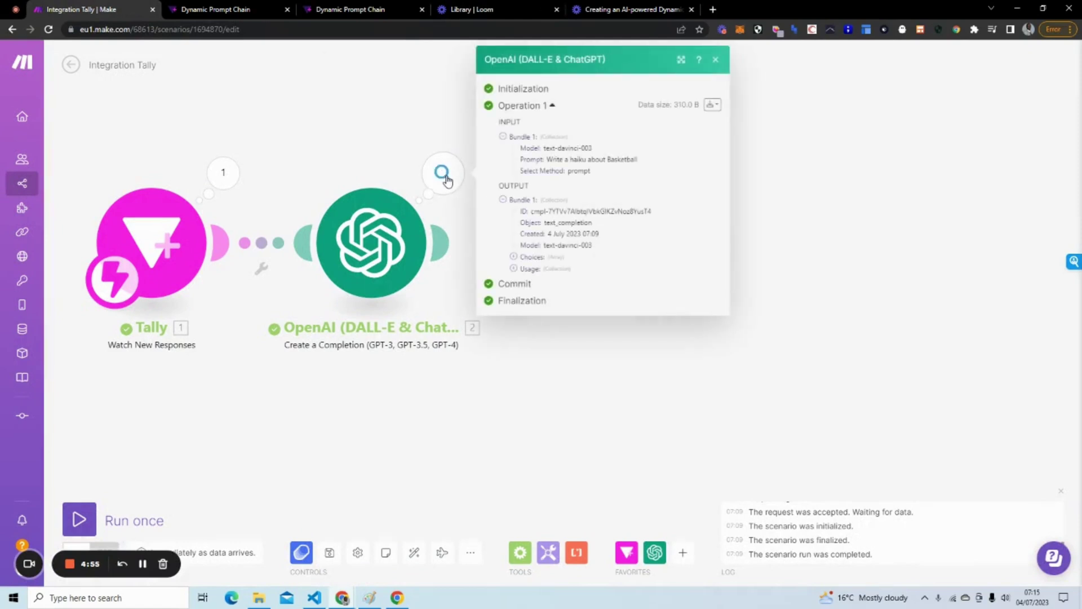
click(513, 256)
click(525, 269)
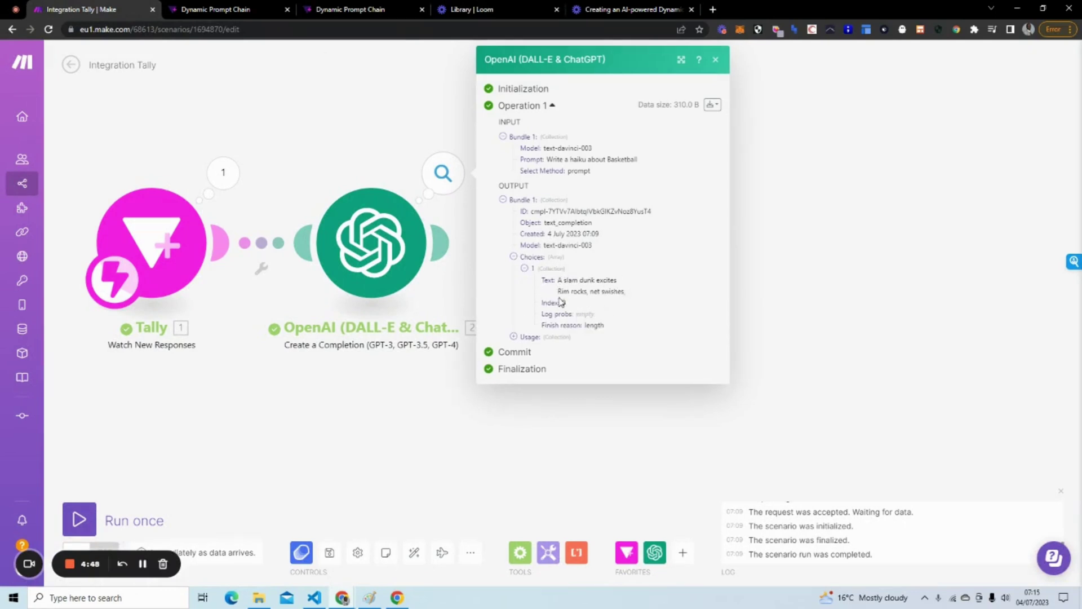
click(418, 448)
Add a text-davinci-003 completion turning each haiku line into a paragraph, mapping module 2's Choices text.
click(442, 246)
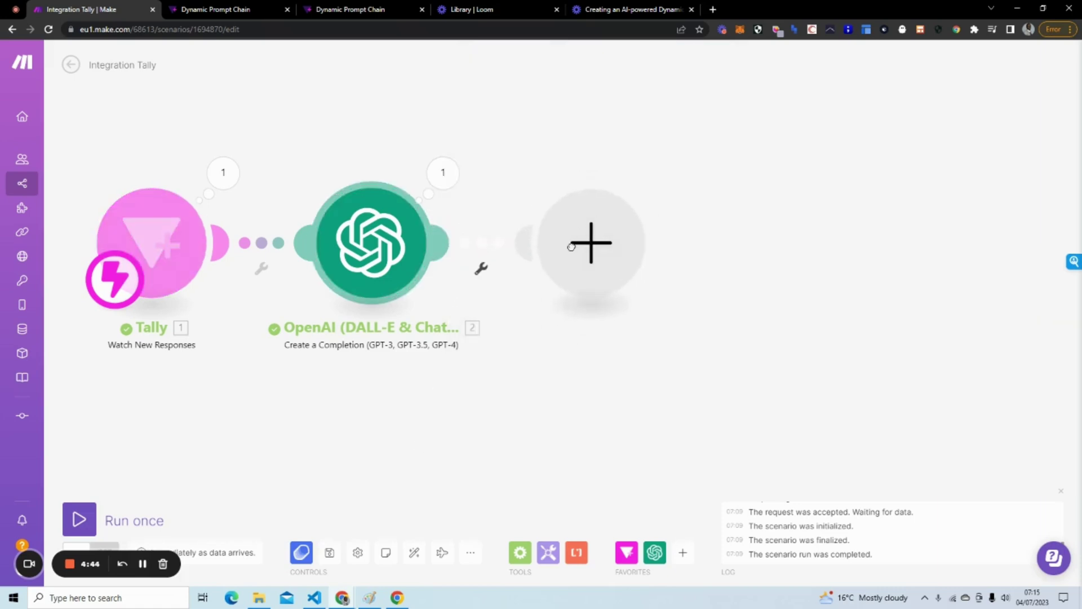
click(749, 233)
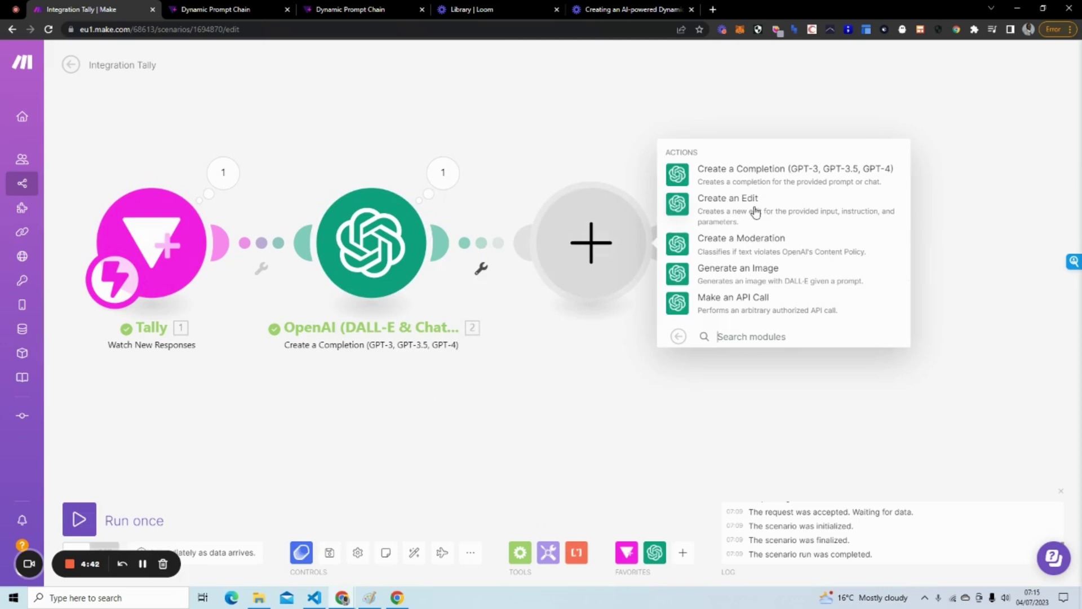
click(766, 180)
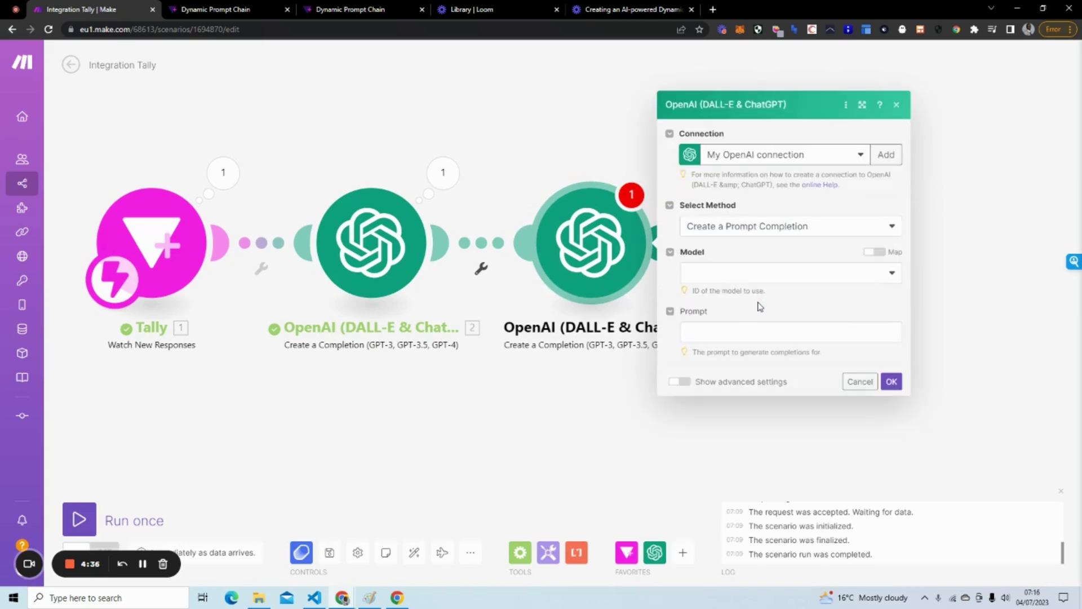
click(727, 273)
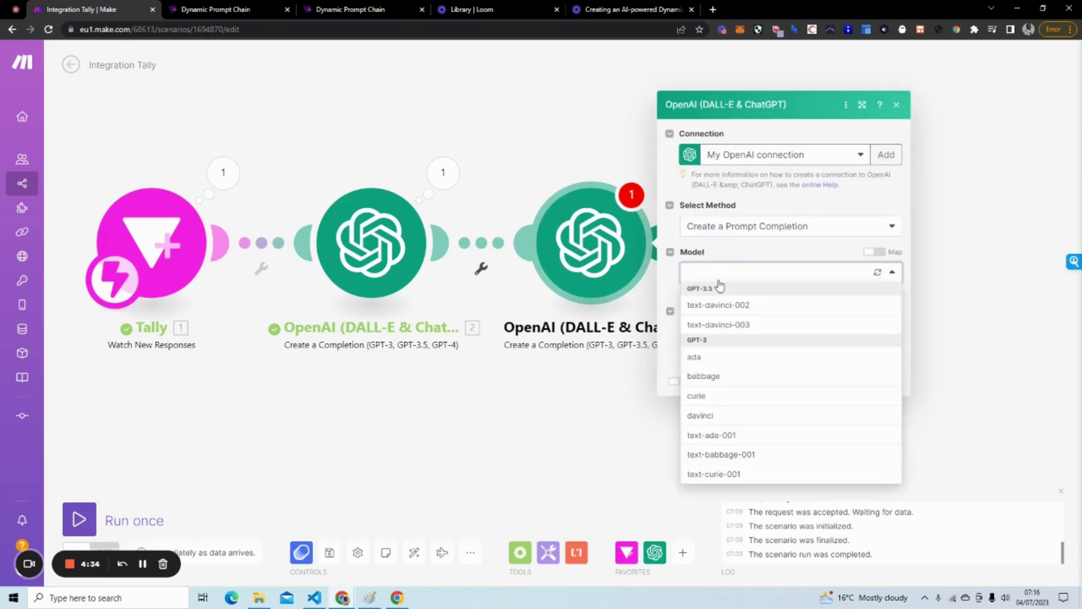
click(742, 322)
click(742, 332)
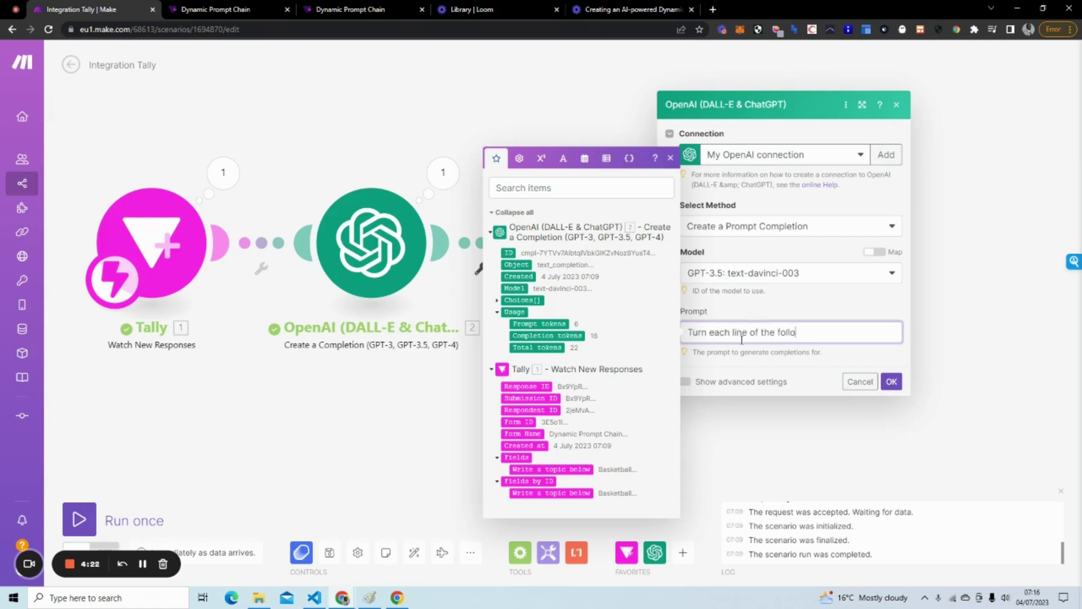
text(aik)
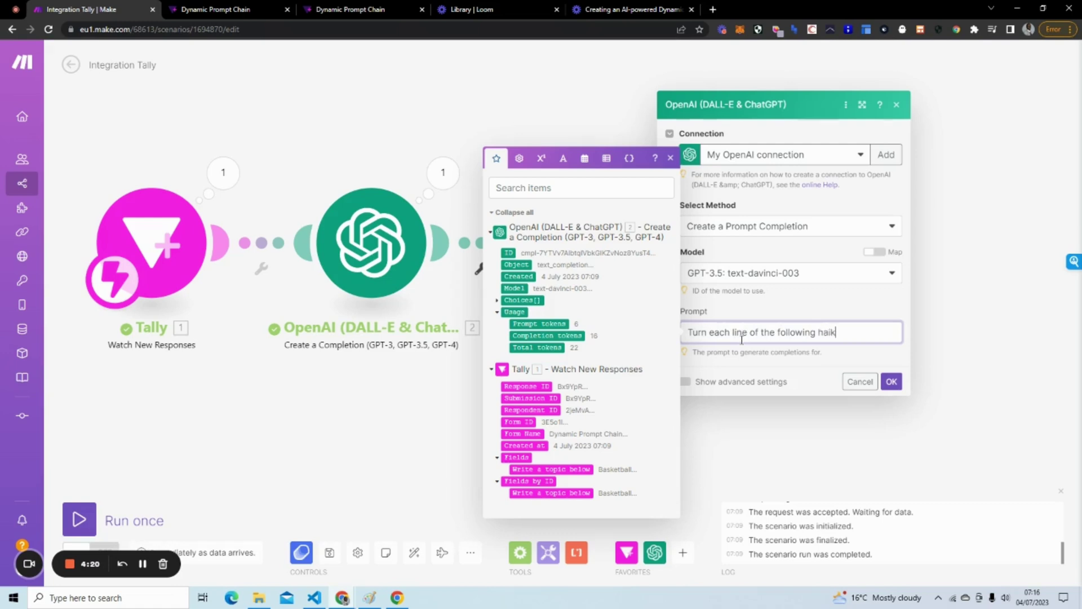
text(u into a paragr)
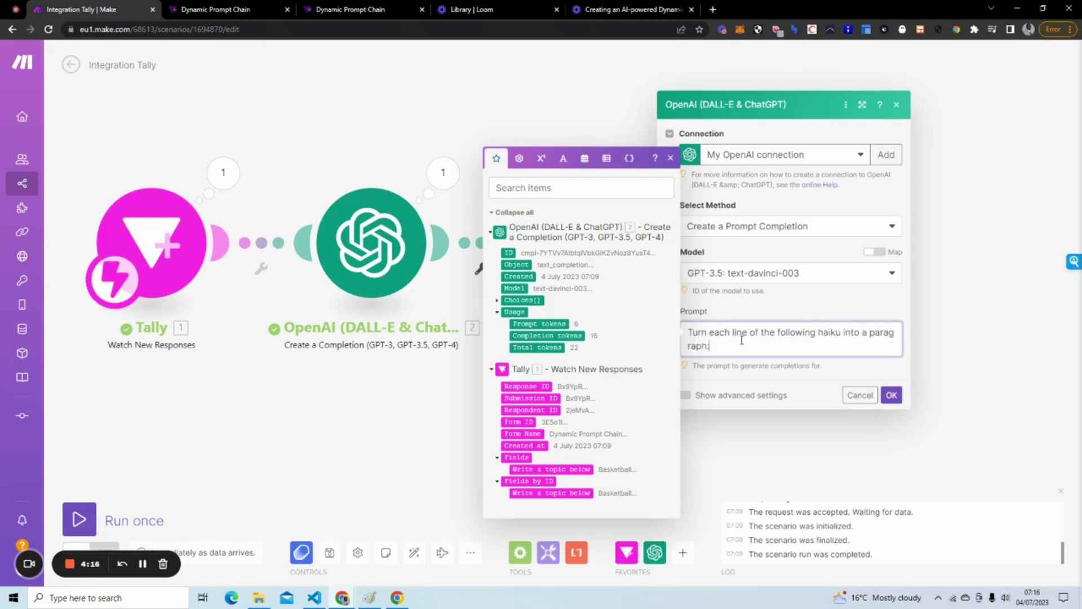
text(aph:)
key(Return)
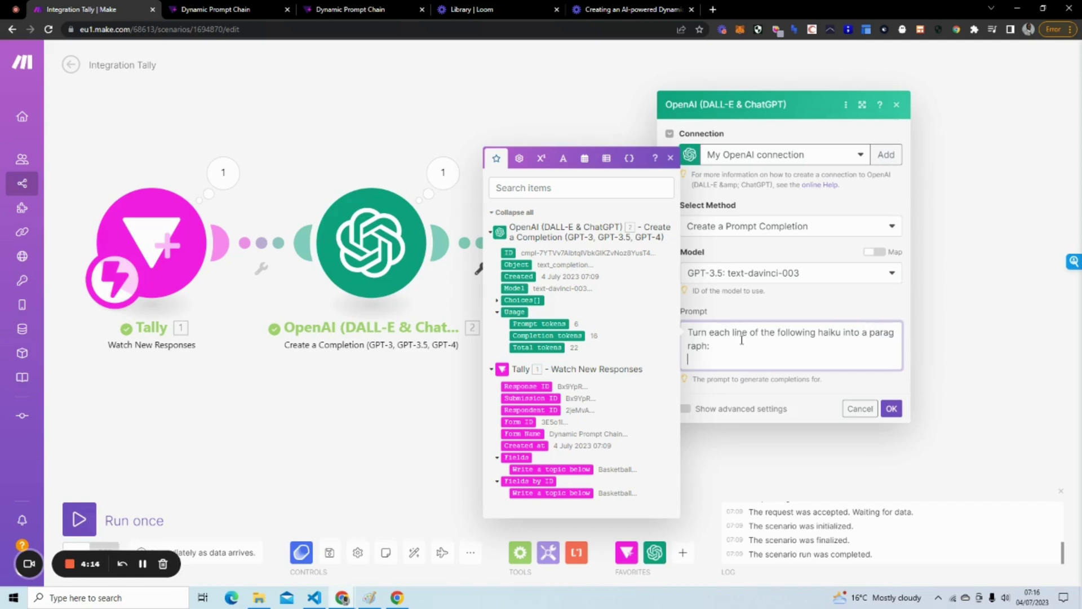
key(BackSpace)
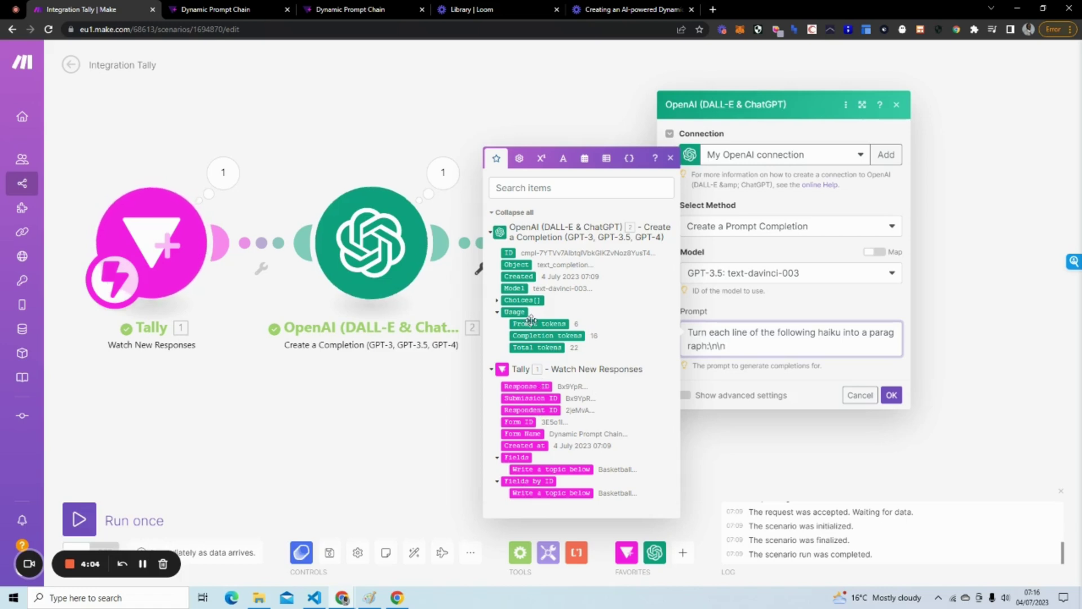
click(498, 300)
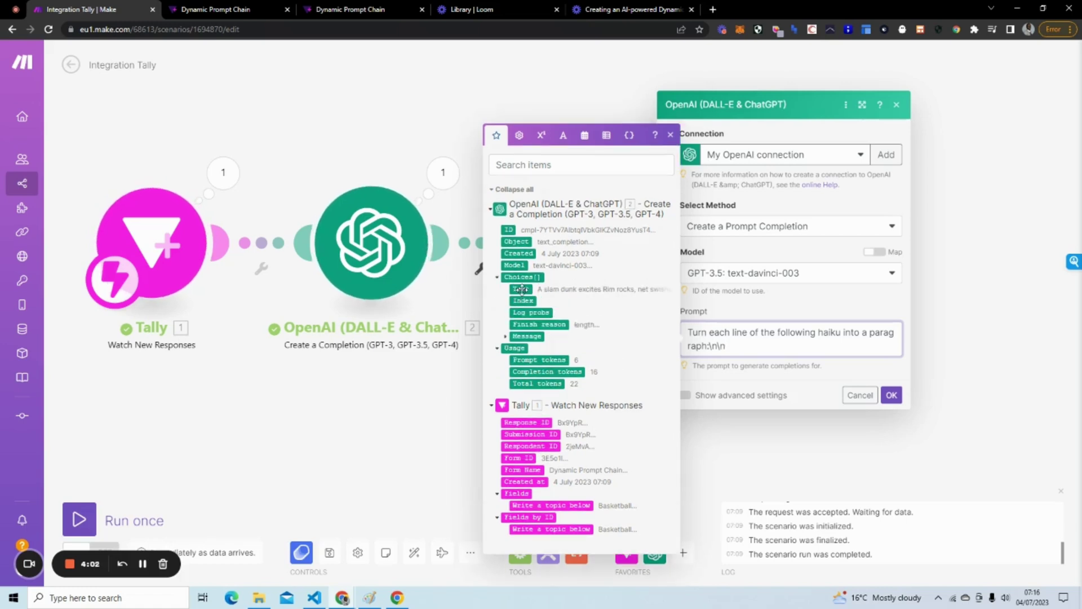
click(520, 289)
Save the module, run the scenario once, and submit a Tally response with topic Swimming.
click(891, 395)
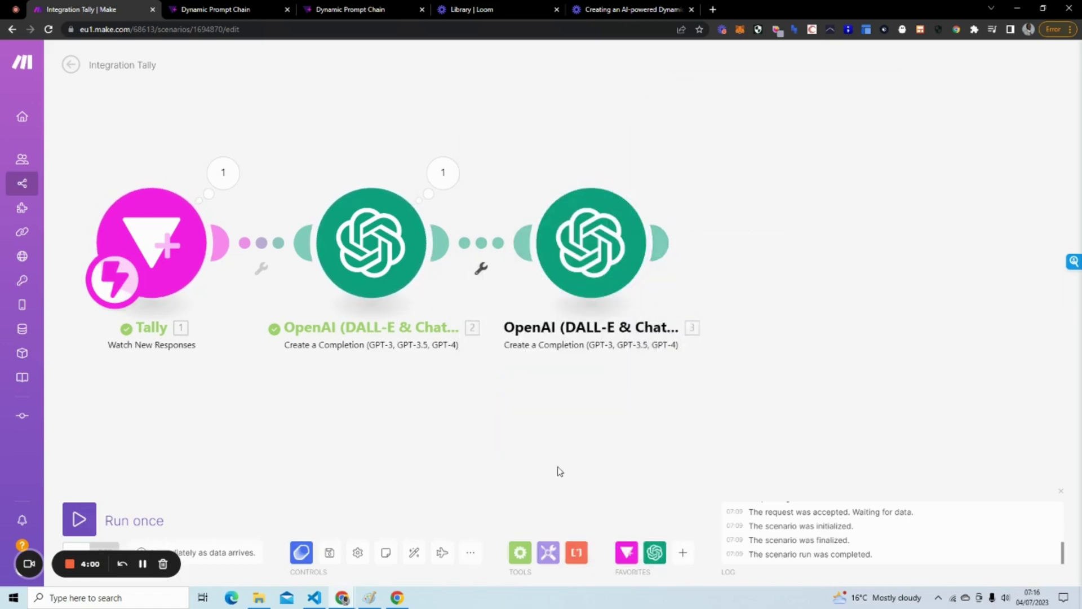
click(79, 518)
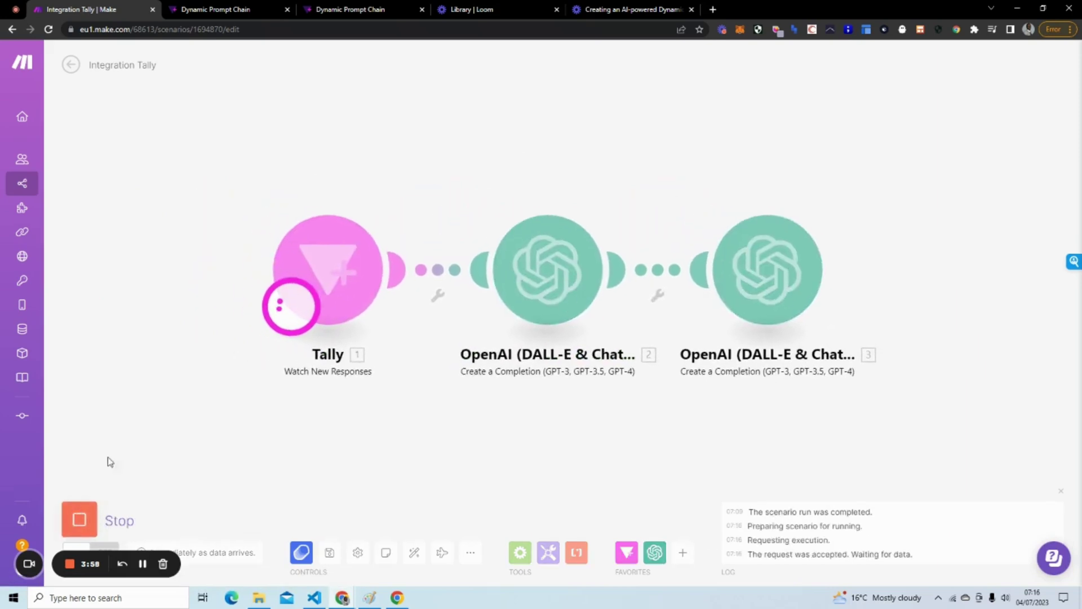
click(382, 13)
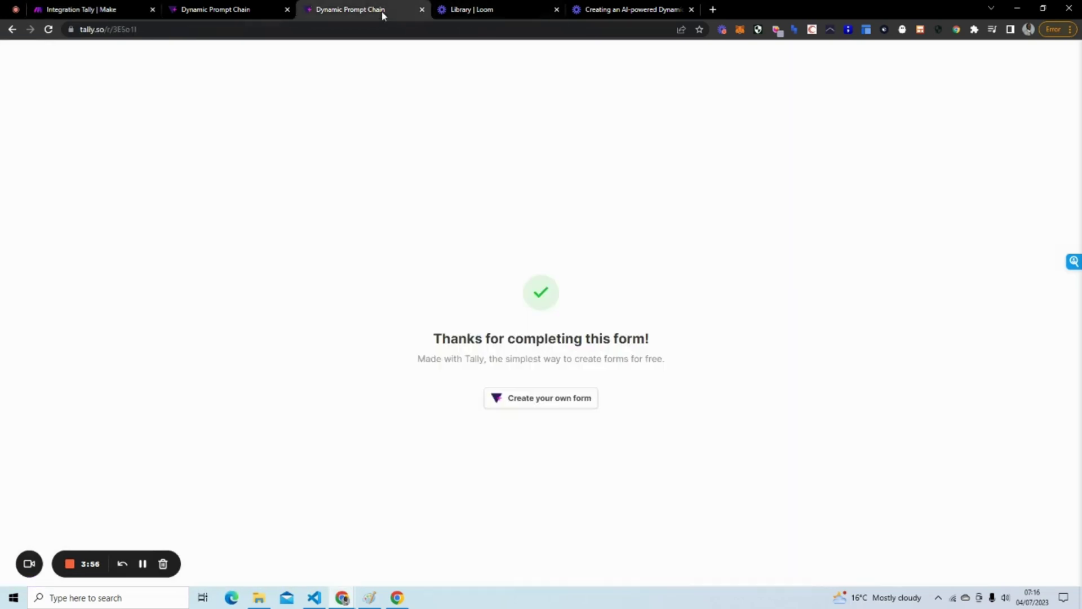
click(264, 19)
click(327, 9)
click(49, 31)
click(465, 218)
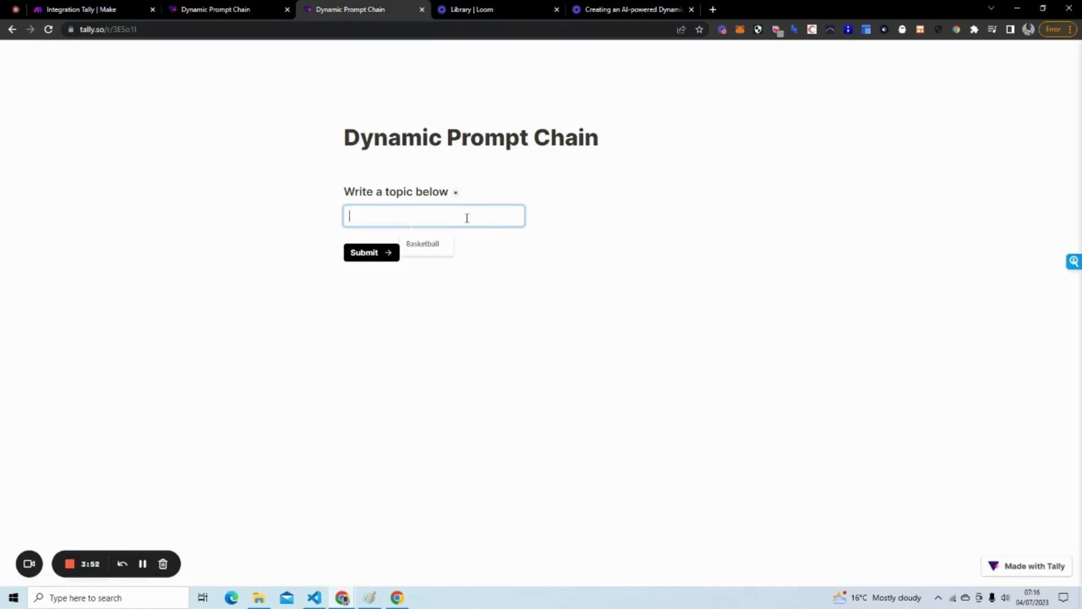
text(Swimming)
click(359, 251)
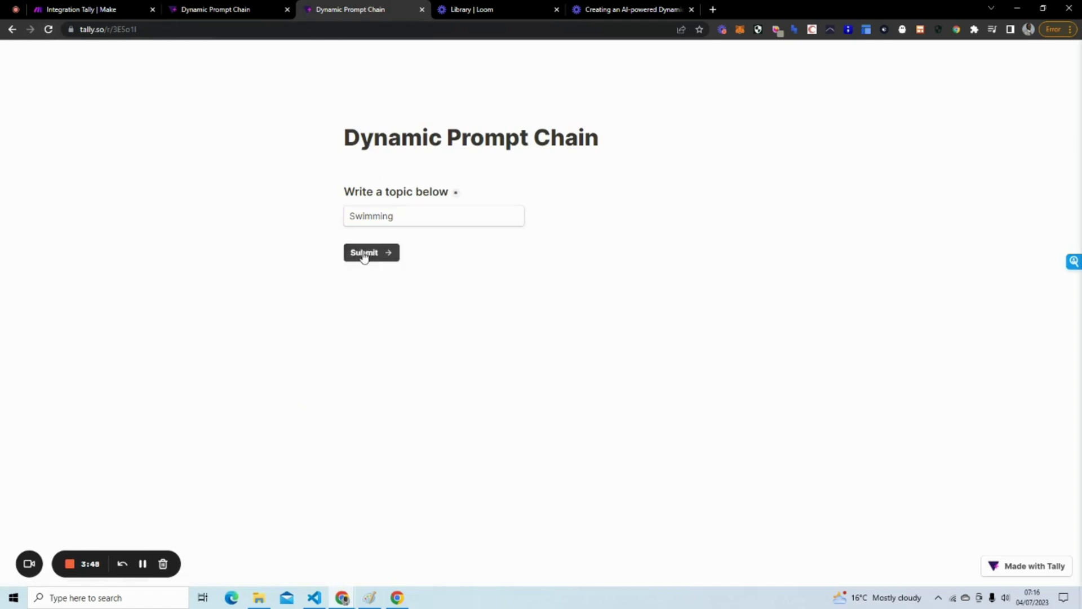
click(85, 10)
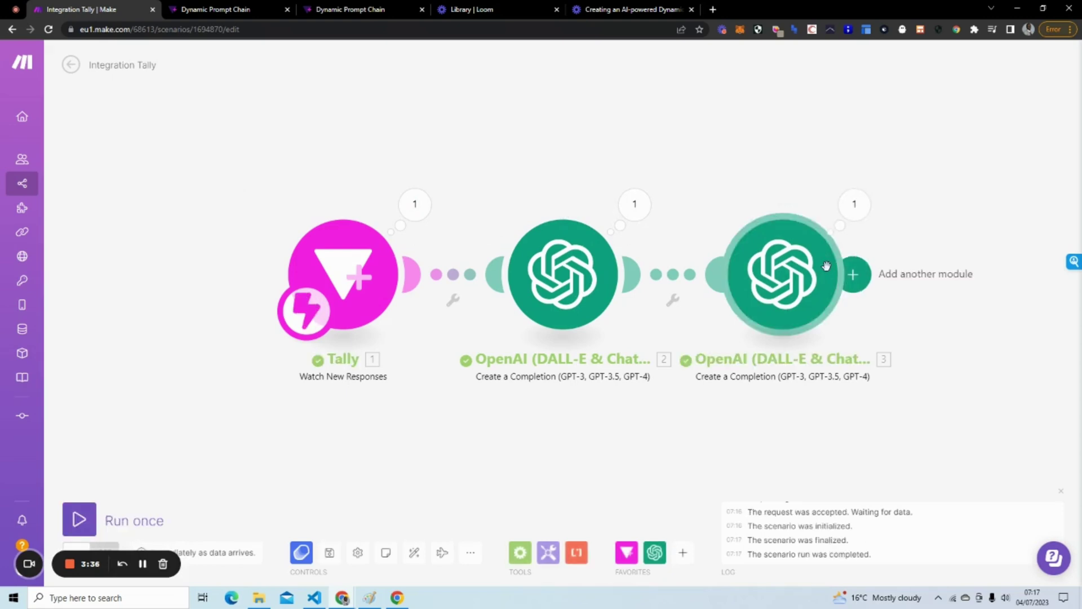
Check the third OpenAI module's generated paragraph in its run output Choices.
drag(758, 169, 667, 166)
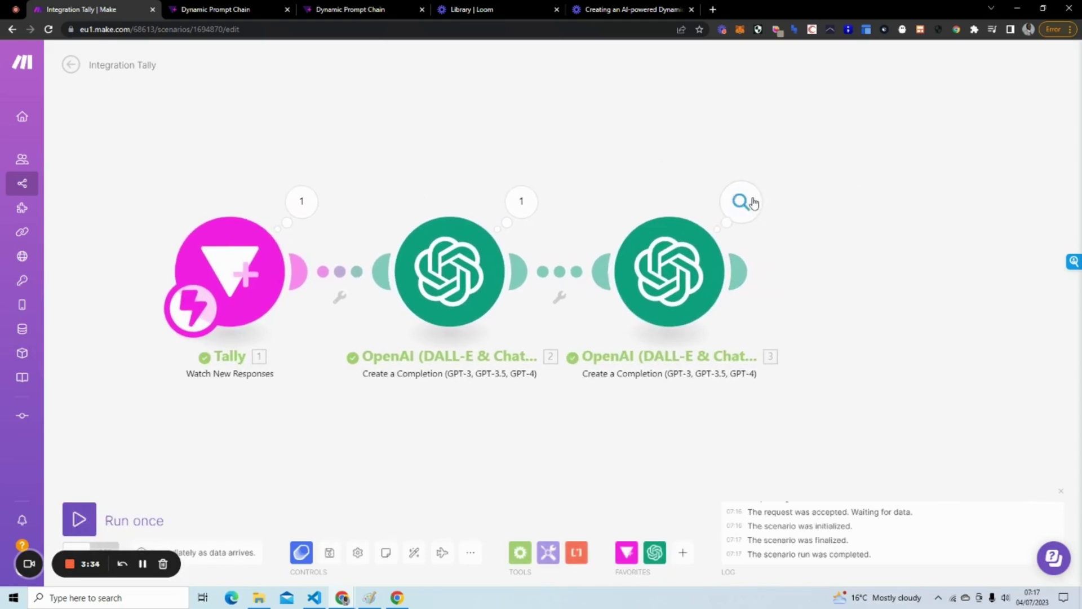
click(740, 202)
click(812, 295)
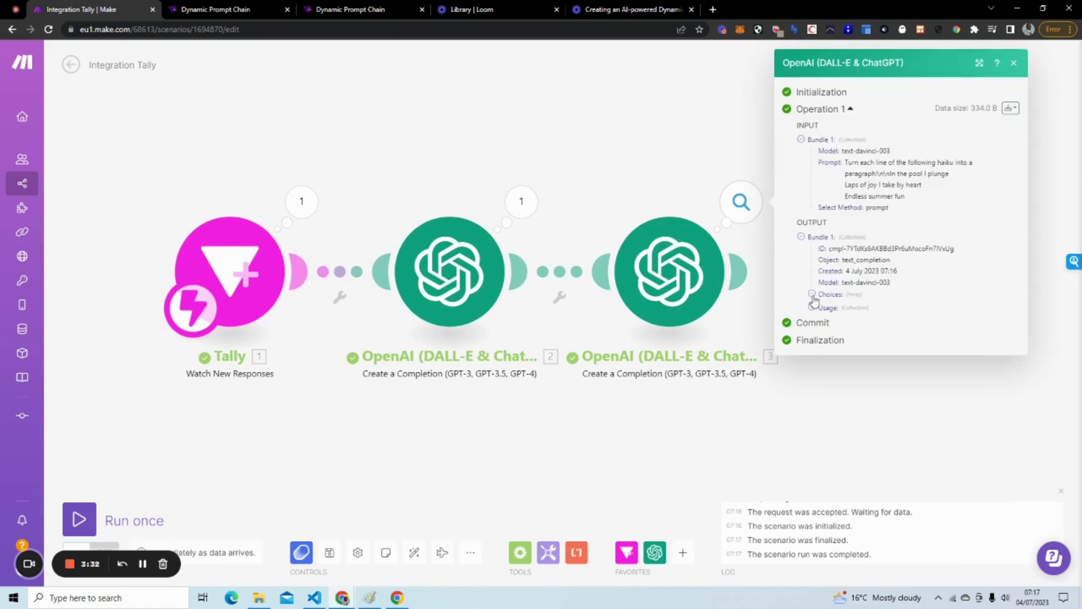
click(822, 303)
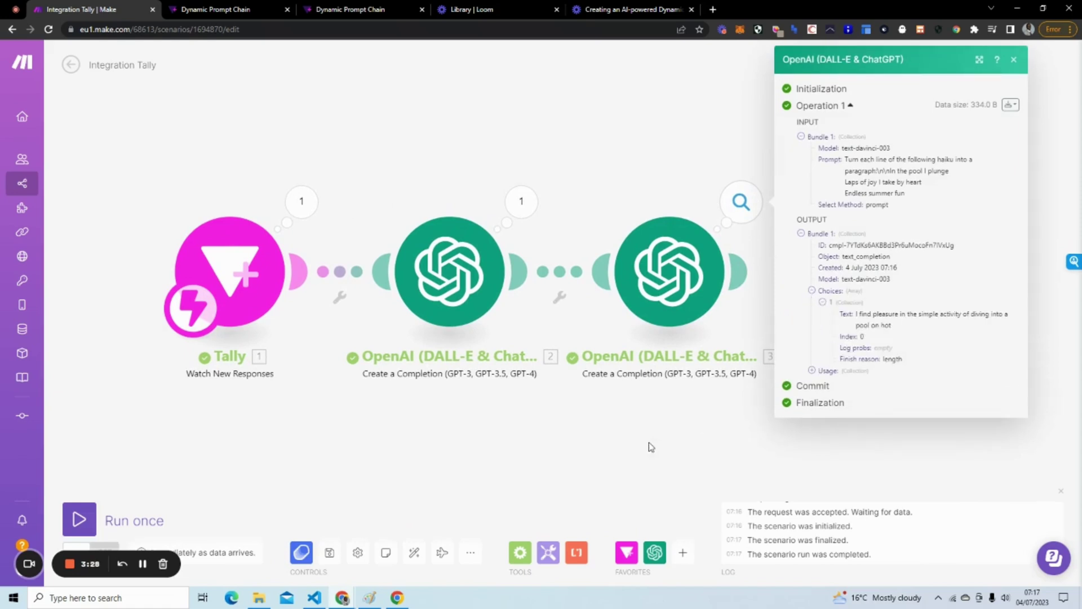
Set the third module's advanced settings to Temperature 1 and Max Tokens 2000.
drag(651, 447, 570, 447)
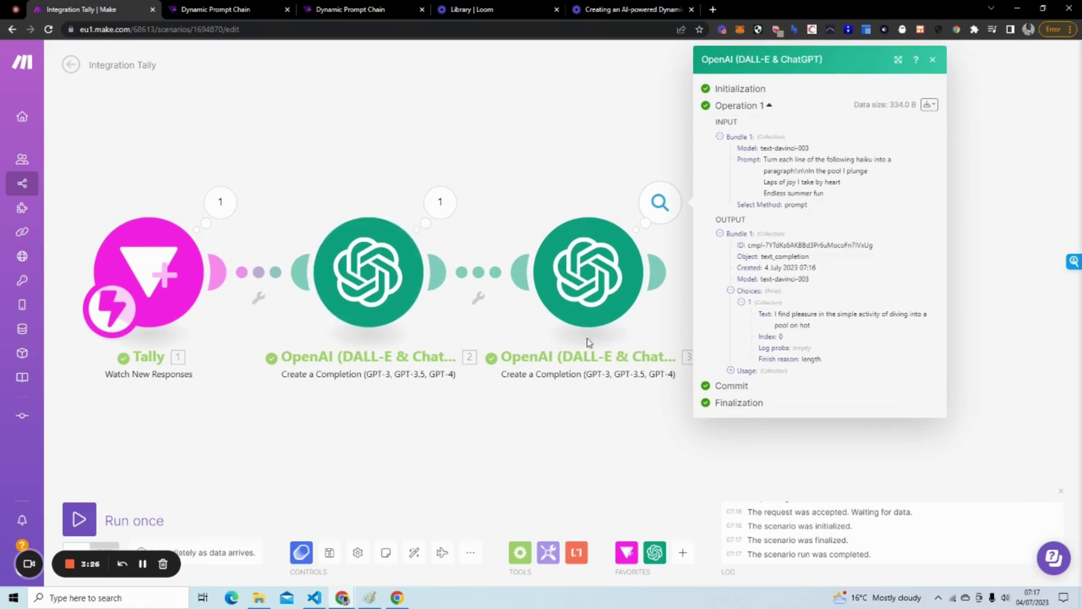
click(586, 255)
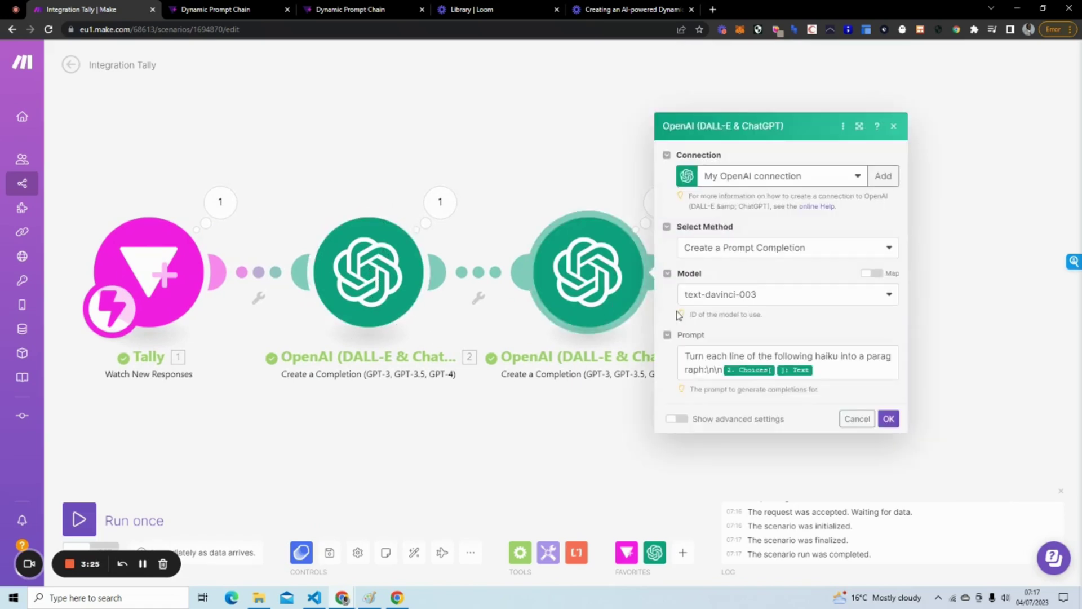
click(674, 420)
scroll(763, 374, down, 2)
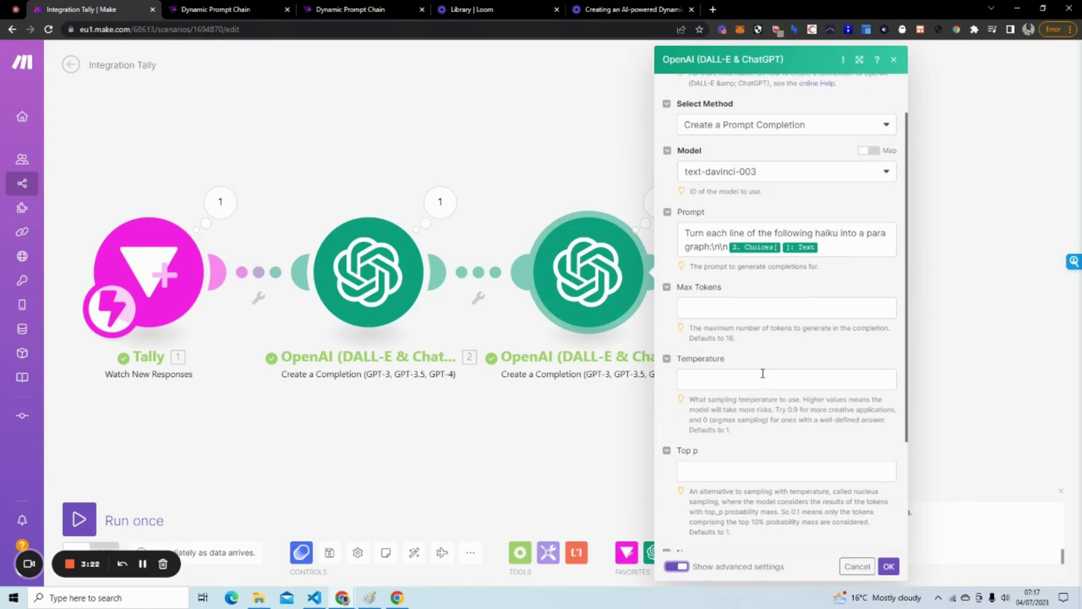
click(762, 373)
text(1)
click(746, 306)
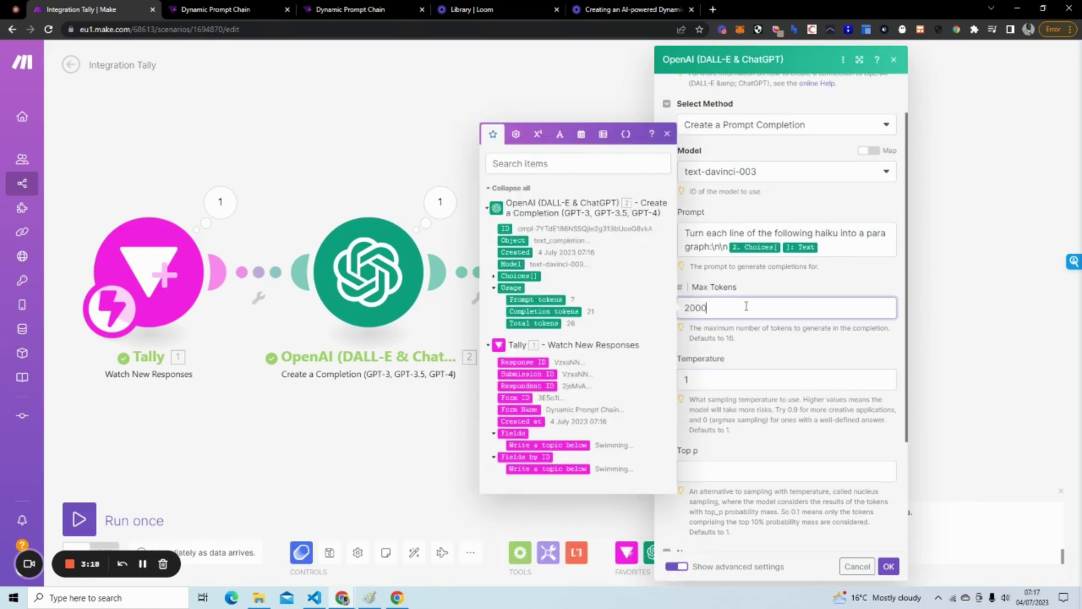
text(2000)
click(888, 565)
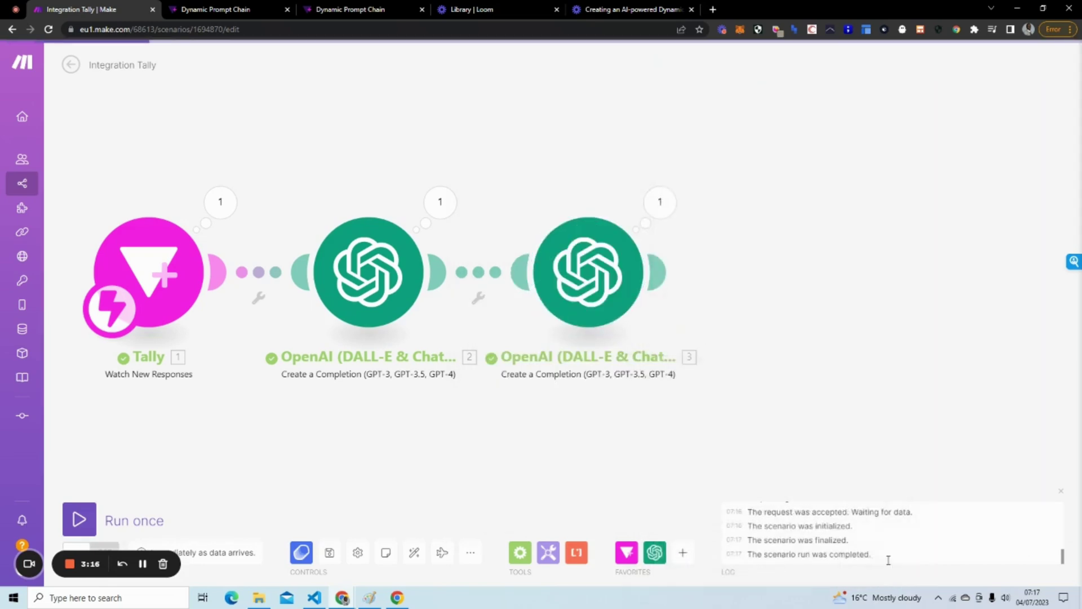
Run the scenario once and submit a fresh Tally response with the topic Swimming.
click(82, 514)
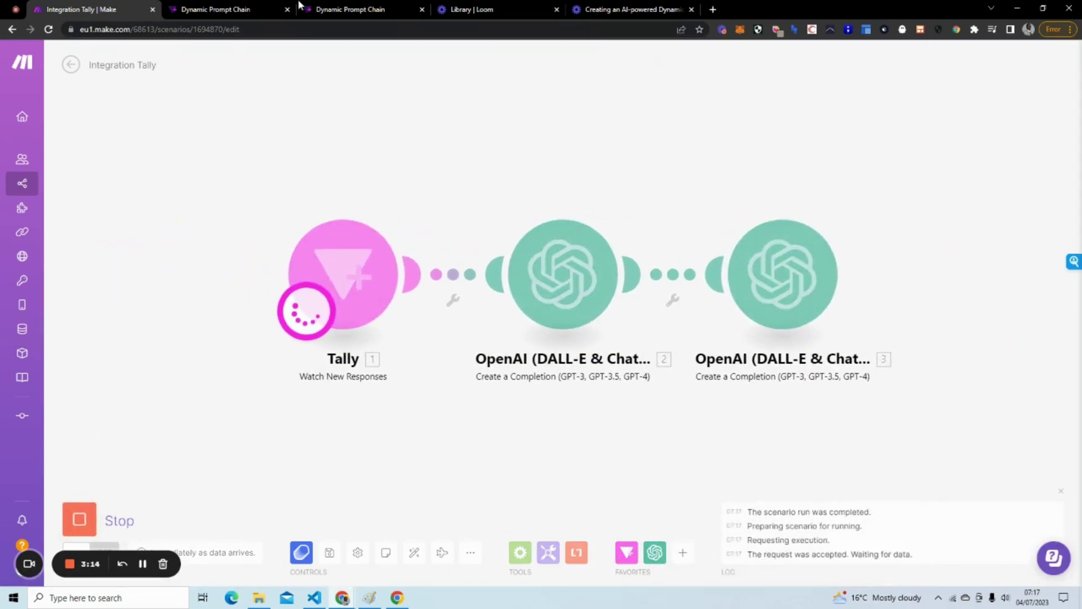
click(338, 10)
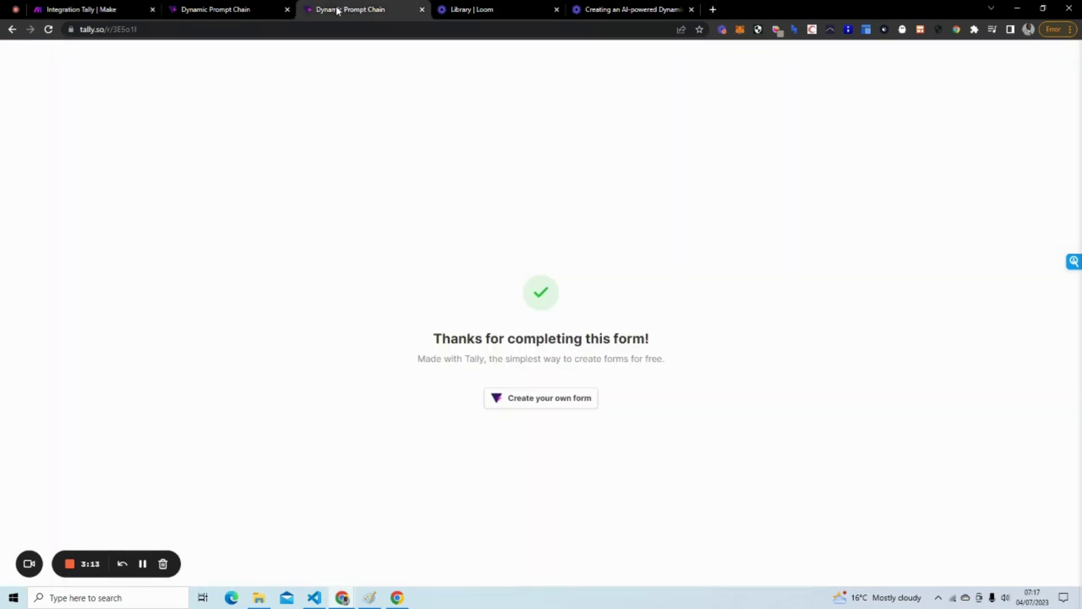
click(49, 29)
click(393, 210)
text(Swimming)
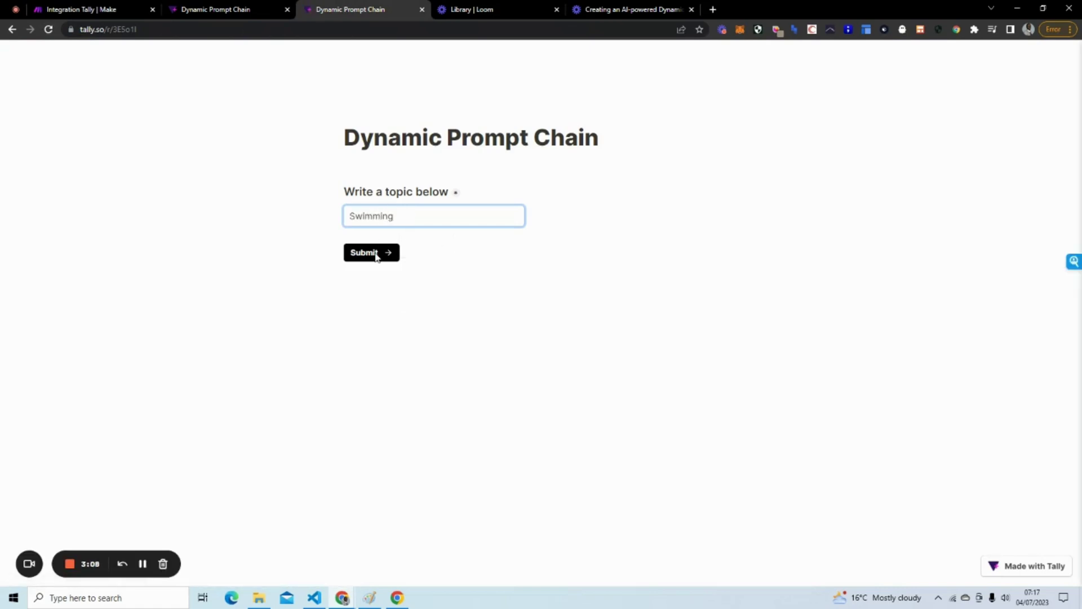
click(376, 255)
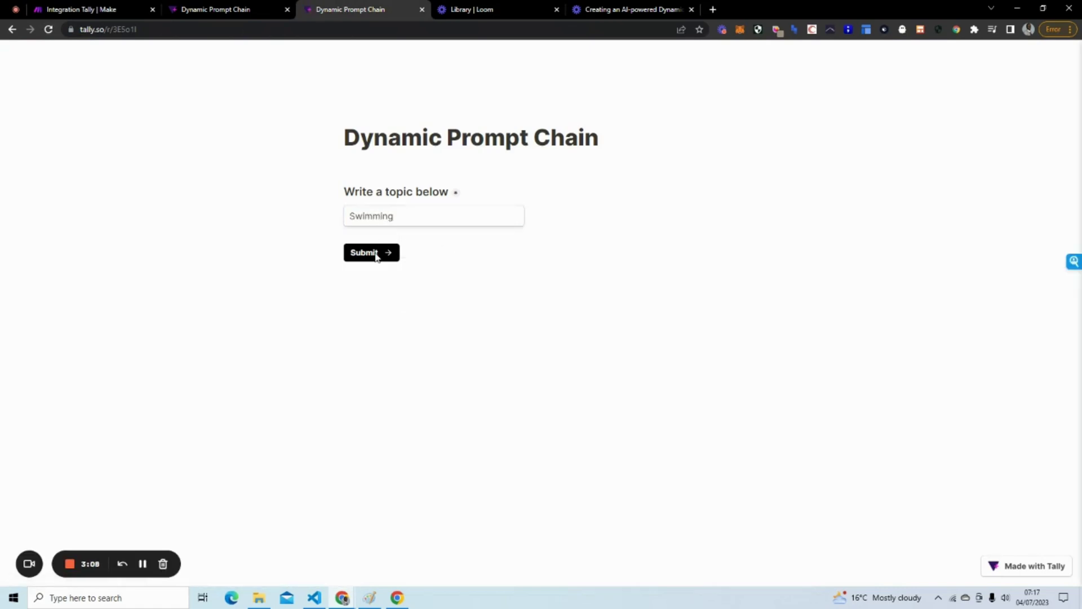
click(103, 12)
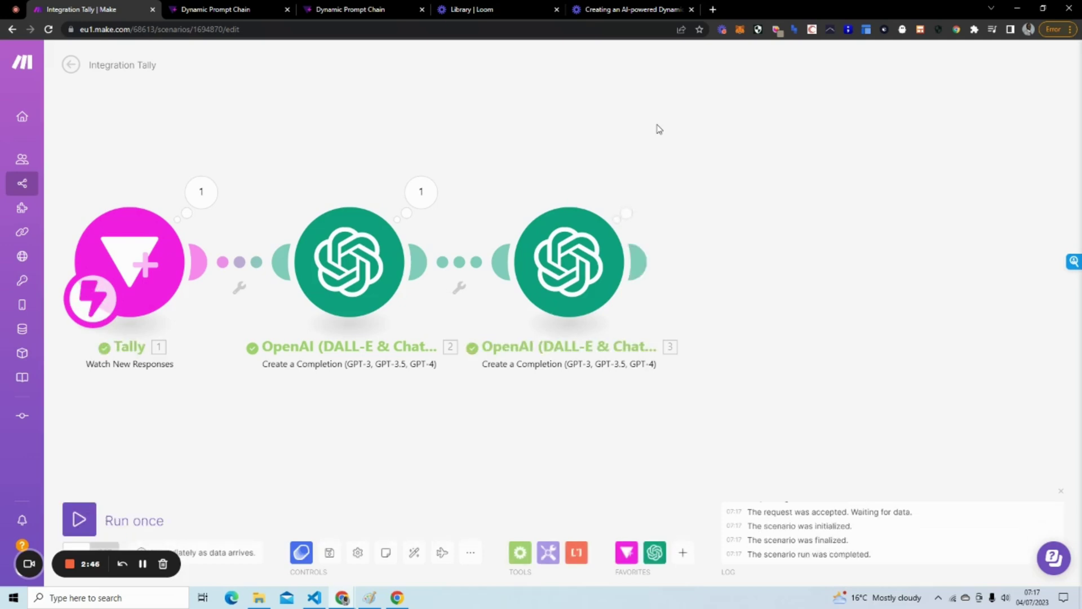
Read module 3's output paragraph 'The cool water wraps itself around my feet', then reopen its settings.
click(641, 191)
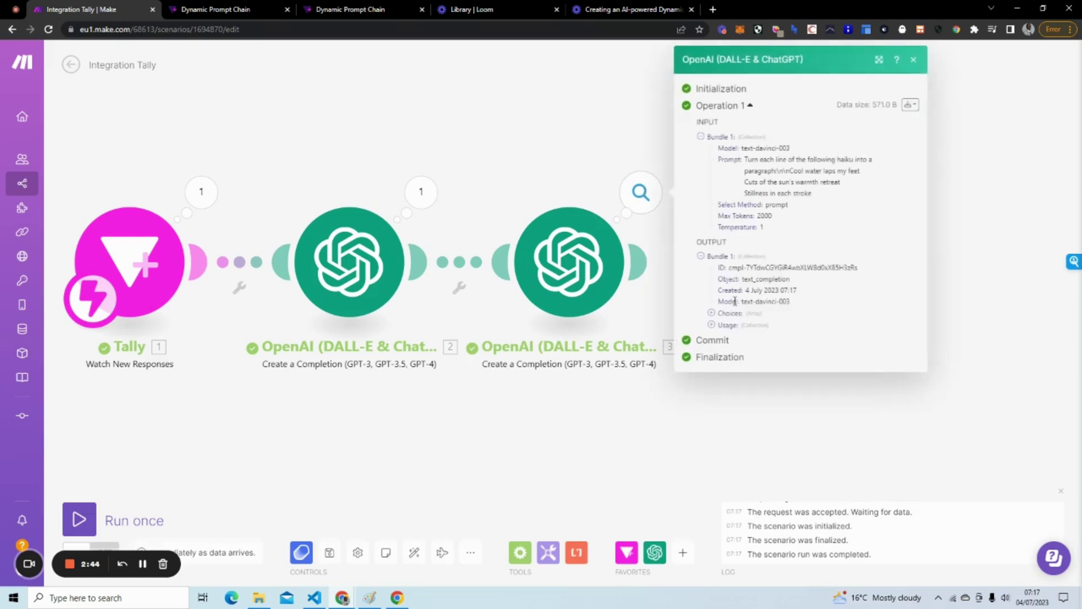
click(719, 314)
click(725, 326)
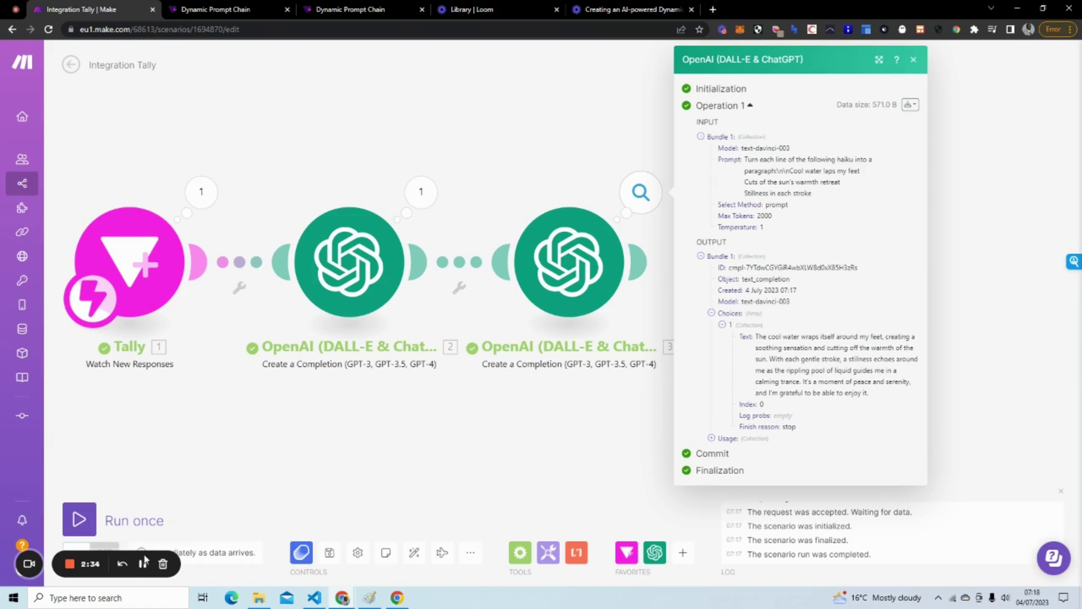
click(662, 232)
click(595, 238)
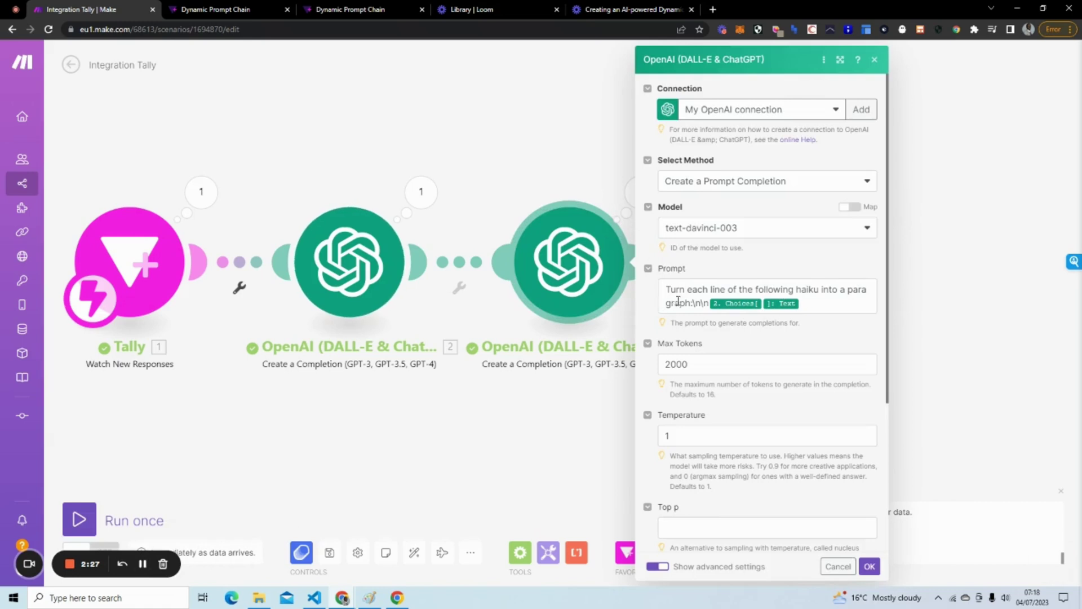
Replace the third module's prompt wording with 'Create three paragraphs from the following:'.
drag(691, 302, 666, 289)
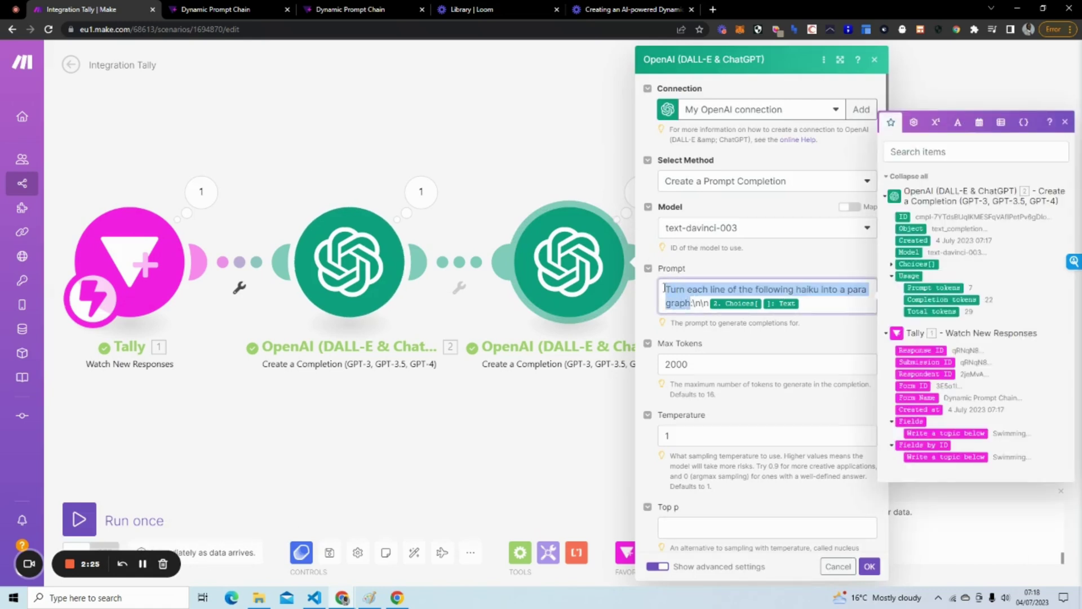
text(Create t)
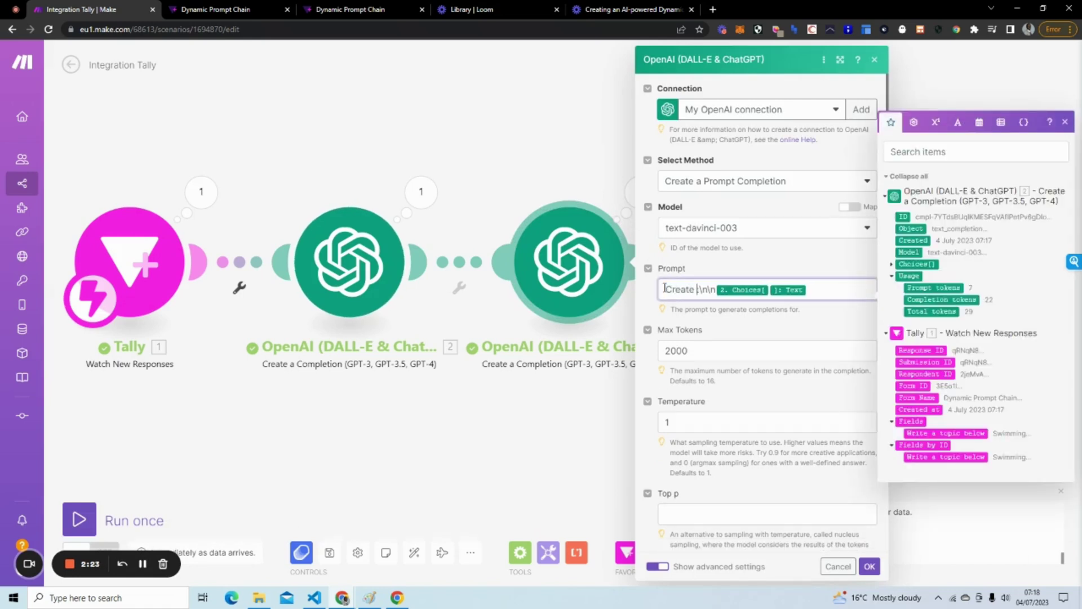
text(hree )
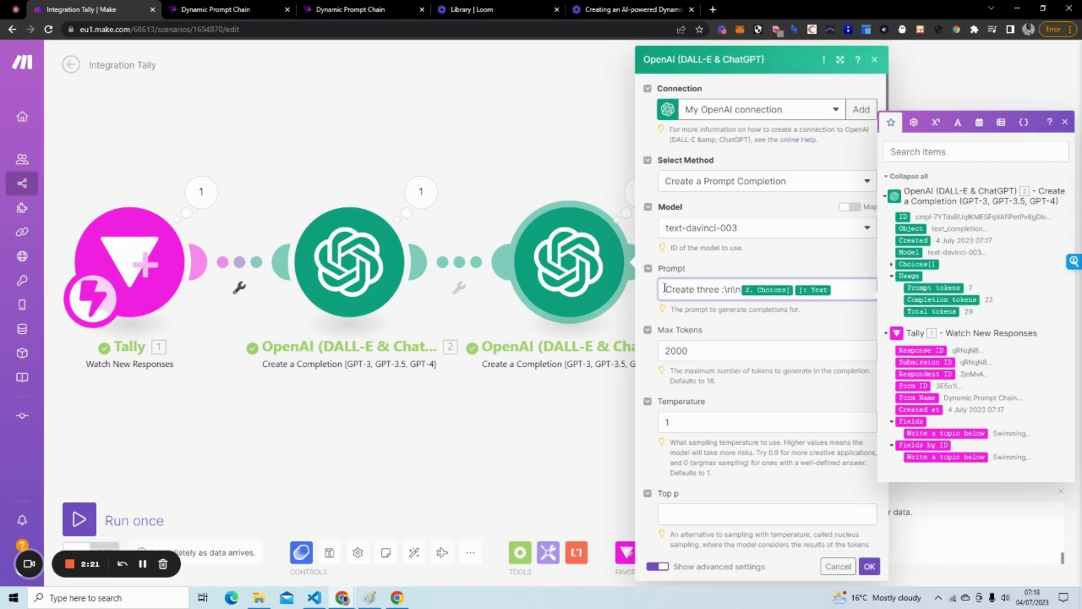
text(paragraphs )
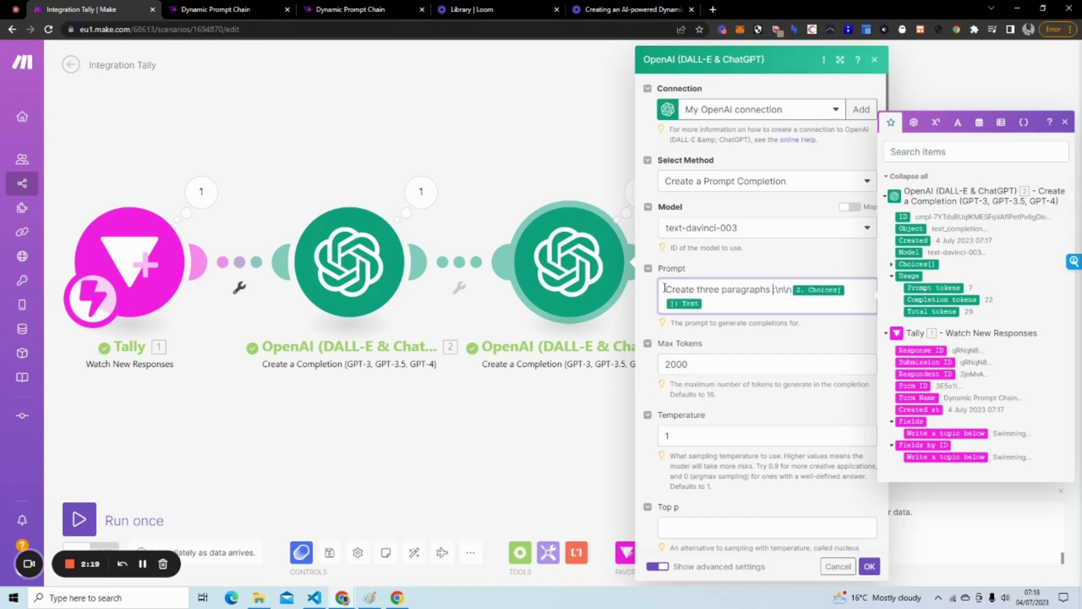
text(from the fo)
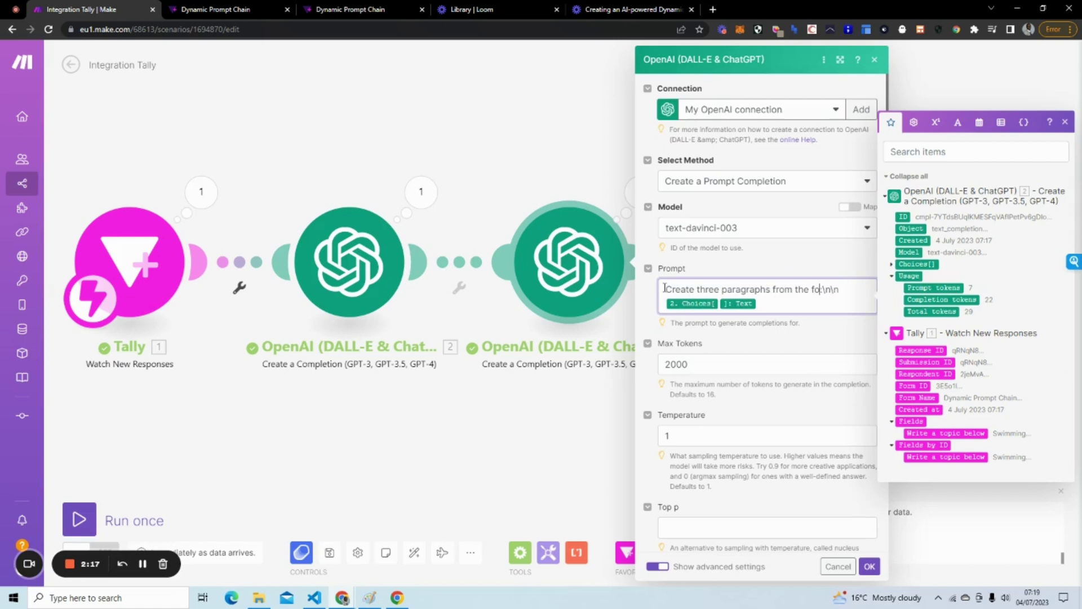
text(llowing:)
click(778, 335)
Save the module and submit a new Tally response with the topic Dance.
click(869, 565)
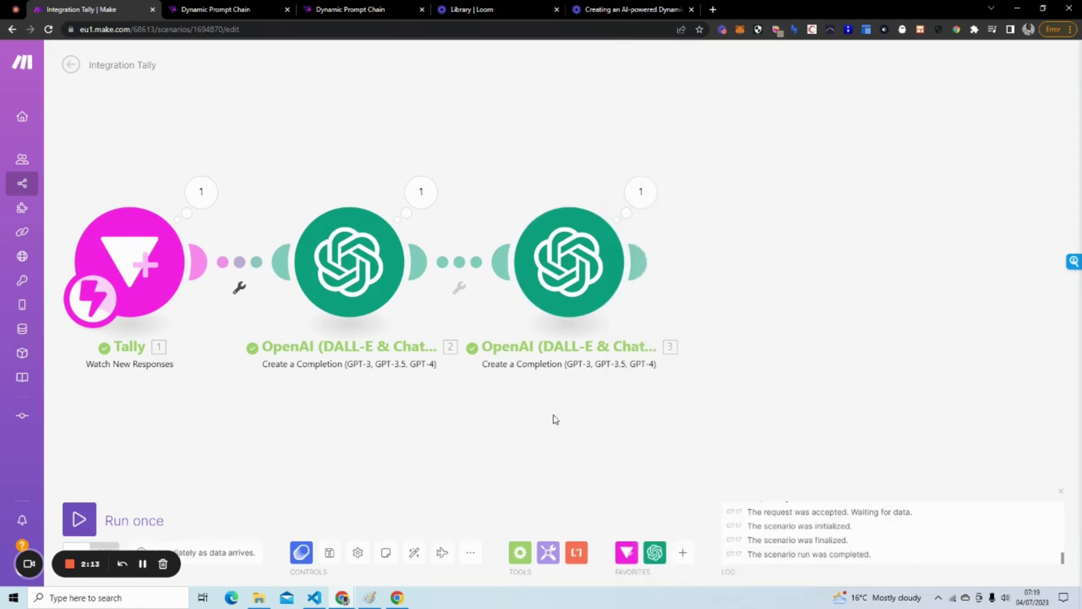
drag(452, 445, 410, 423)
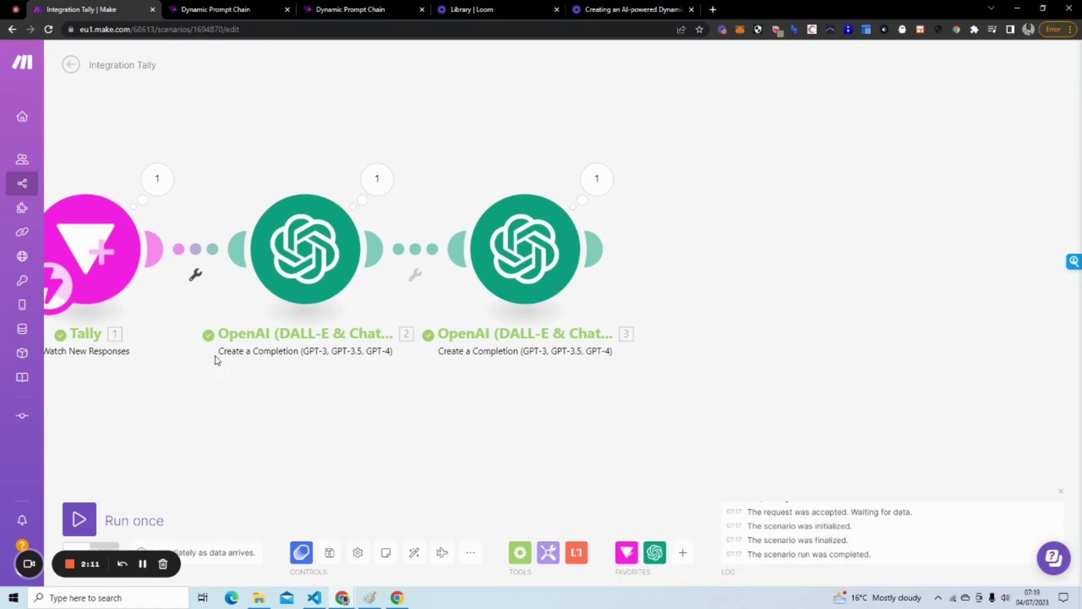
click(381, 10)
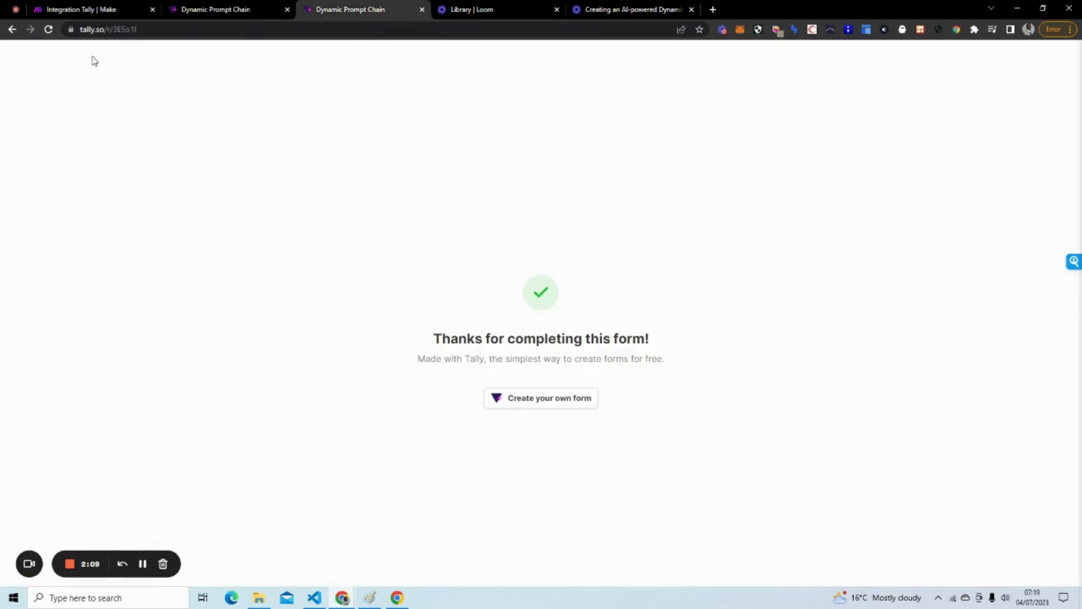
click(49, 29)
click(402, 221)
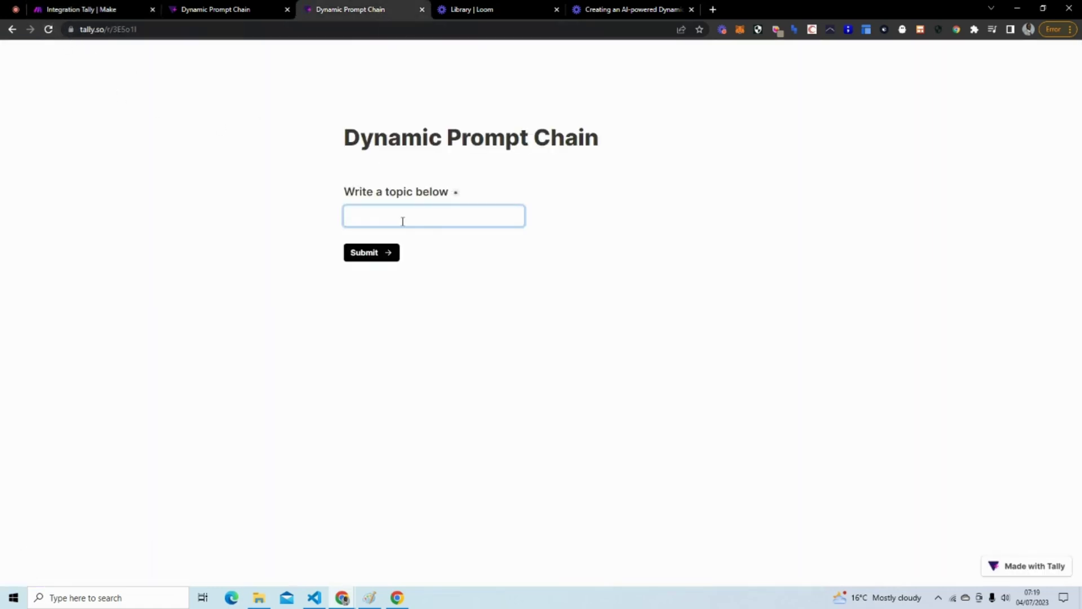
text(Dance)
click(368, 249)
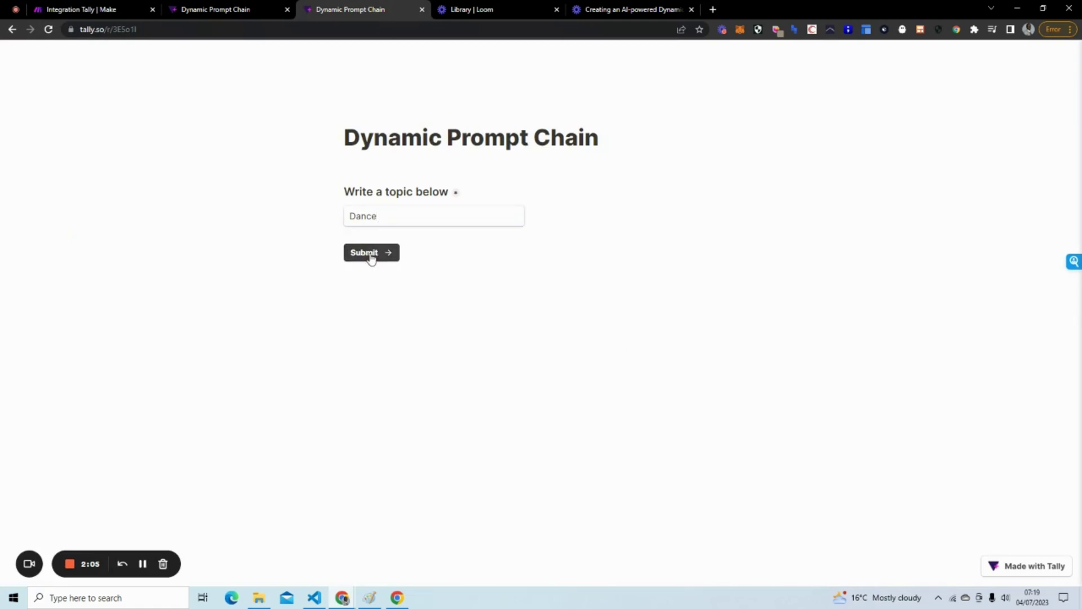
Run the scenario once on the queued Dance response using existing data.
click(82, 10)
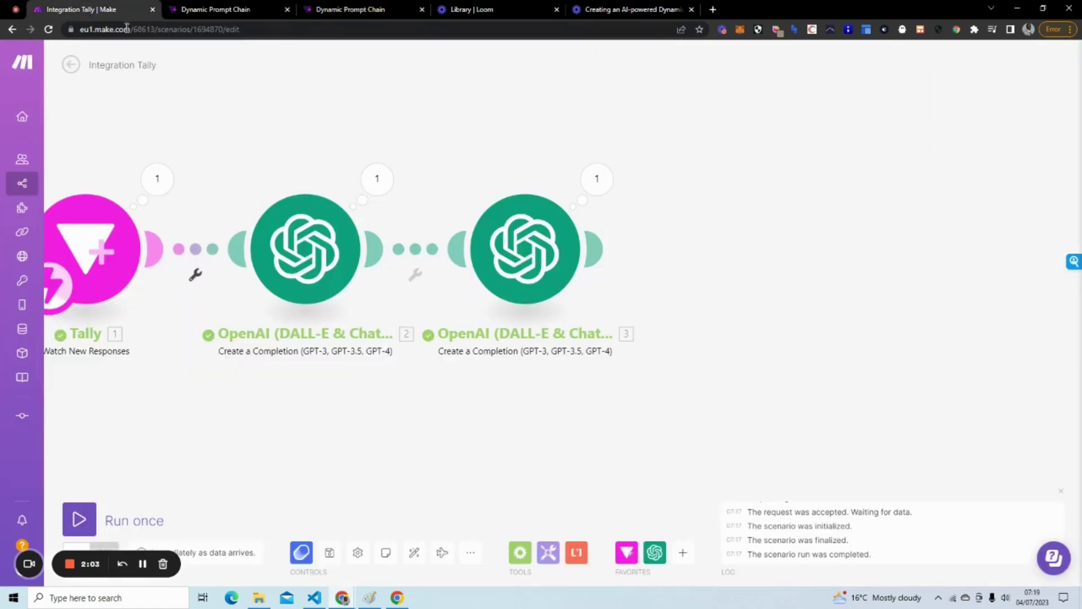
click(96, 511)
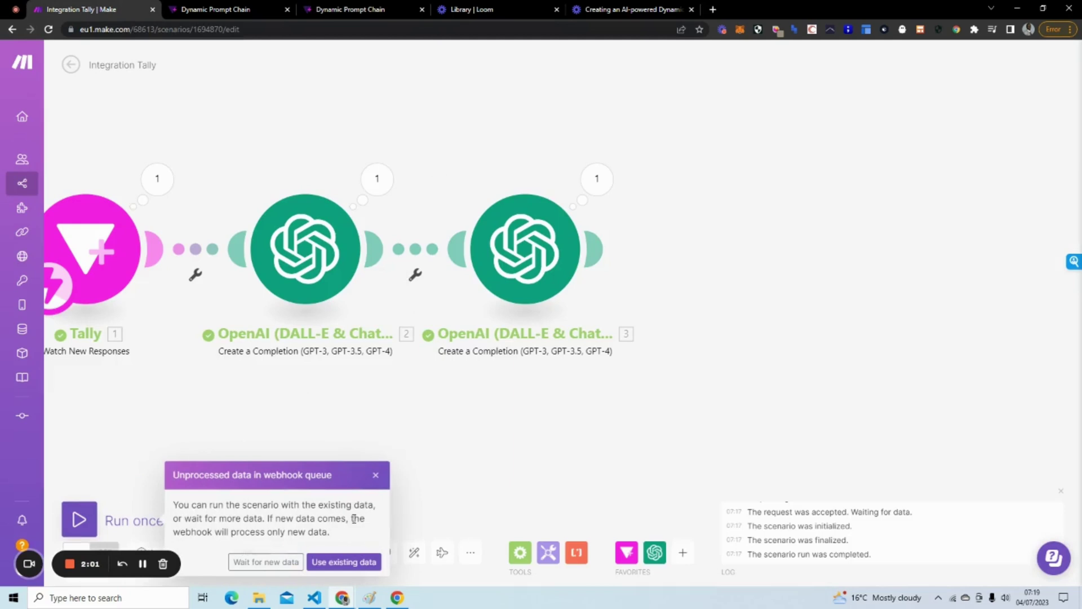
click(336, 562)
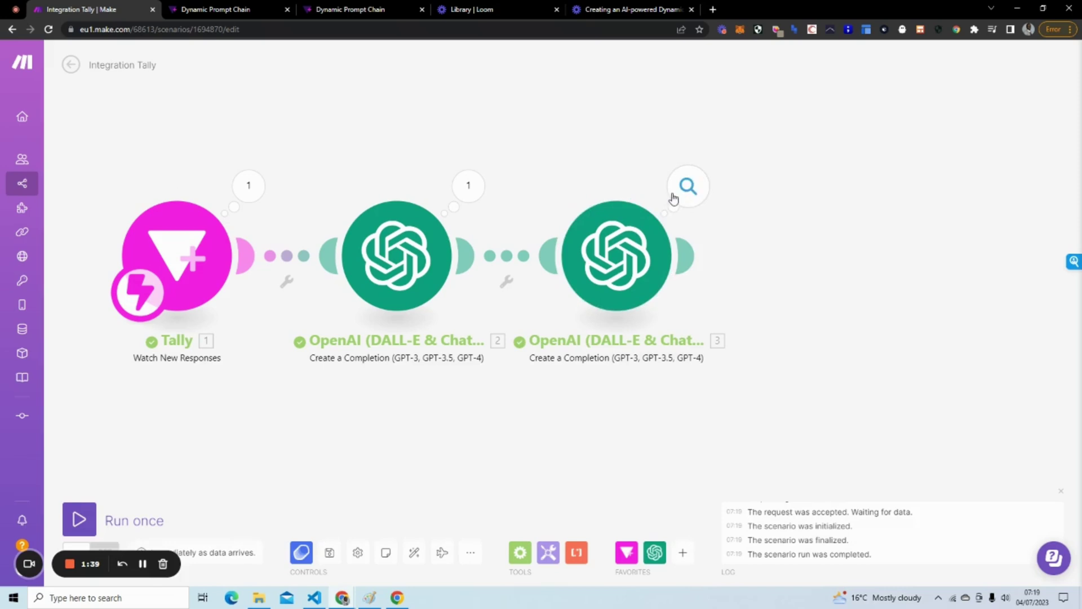
click(672, 196)
click(760, 313)
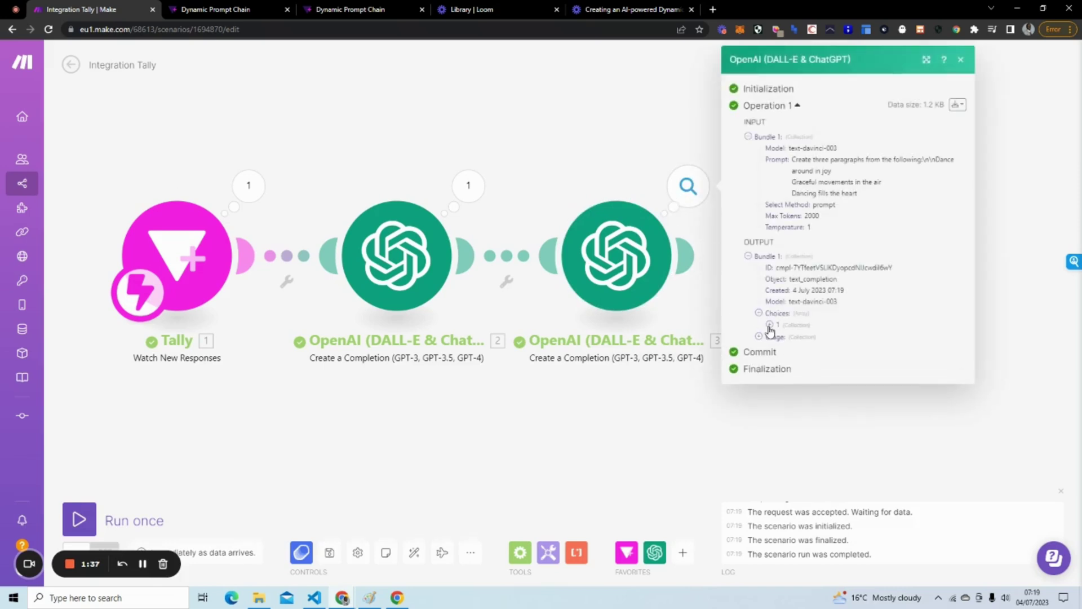
click(769, 325)
scroll(817, 262, down, 3)
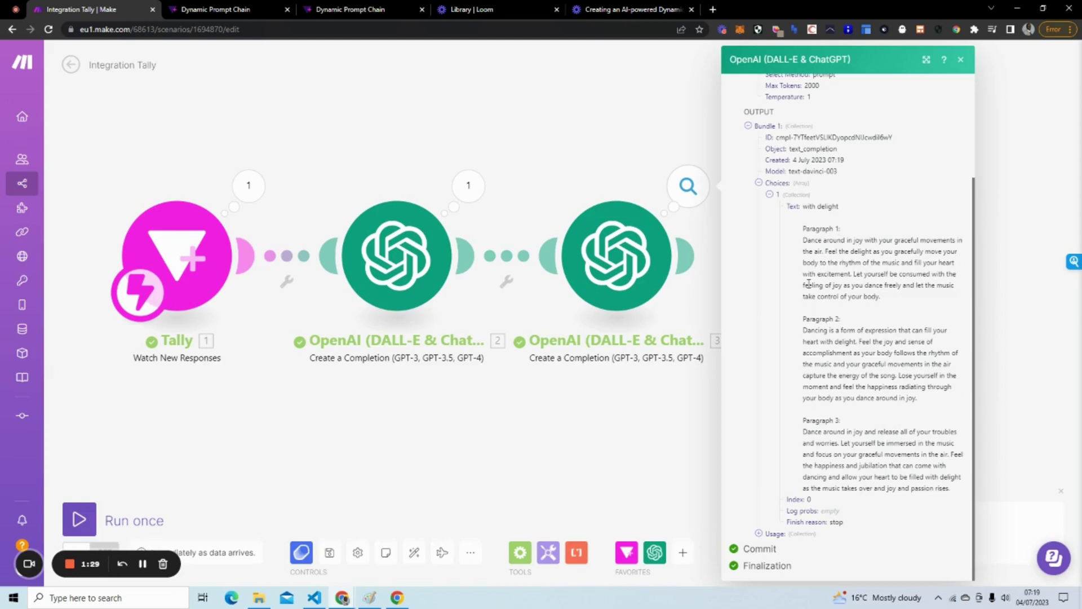
click(680, 433)
drag(706, 429, 688, 414)
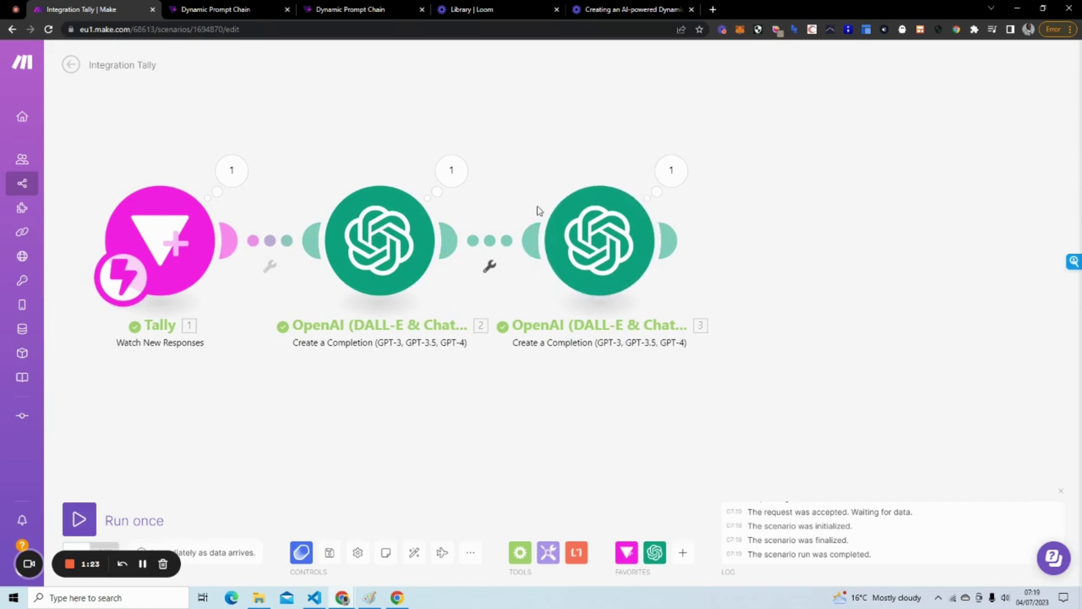
Add a fourth OpenAI Create a Completion module using model text-davinci-003.
click(672, 240)
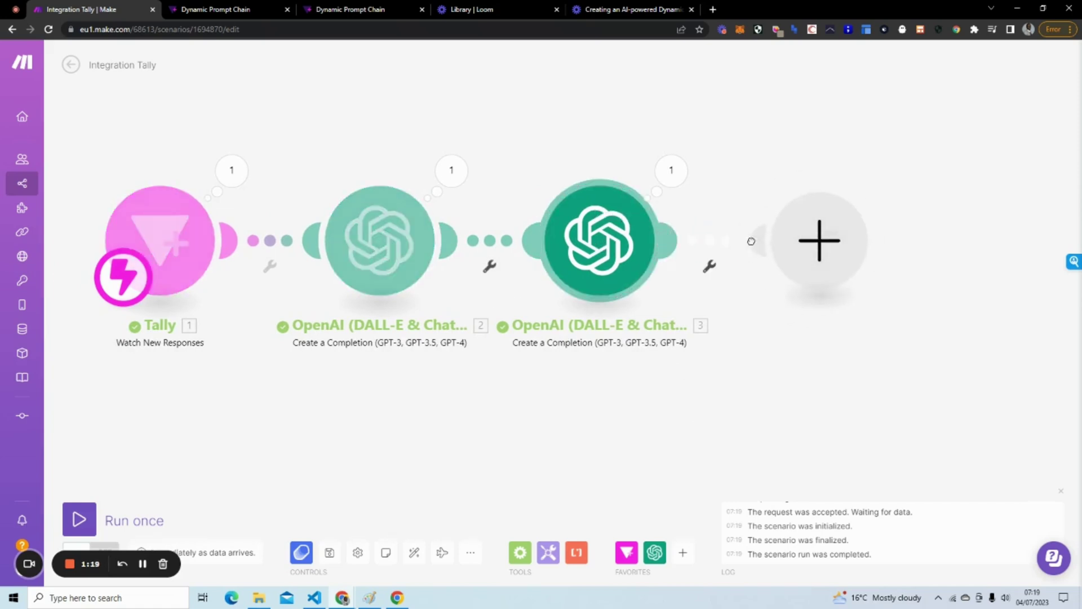
click(881, 236)
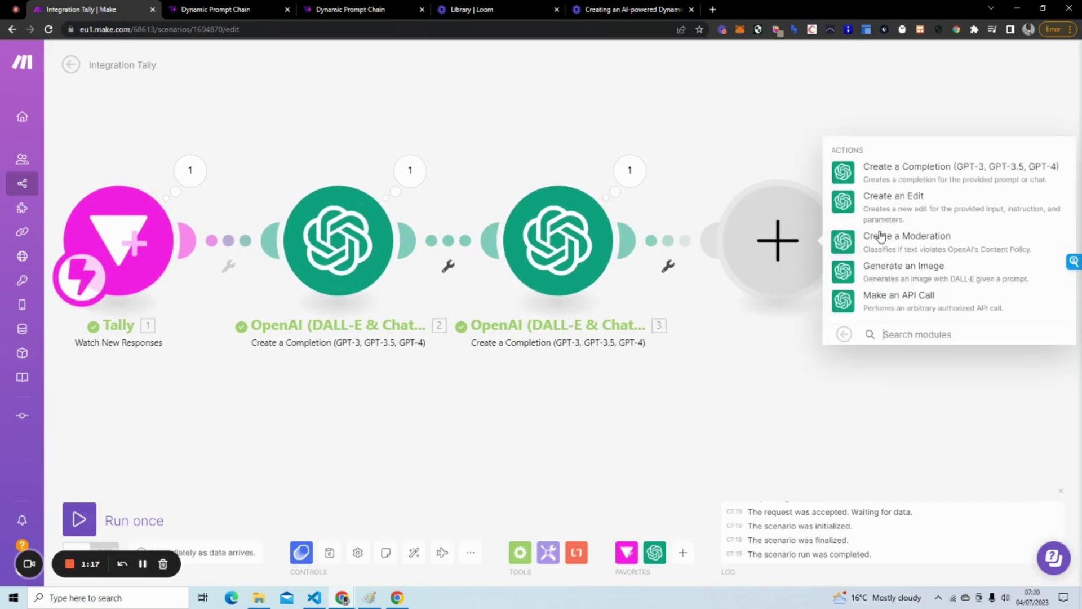
click(886, 168)
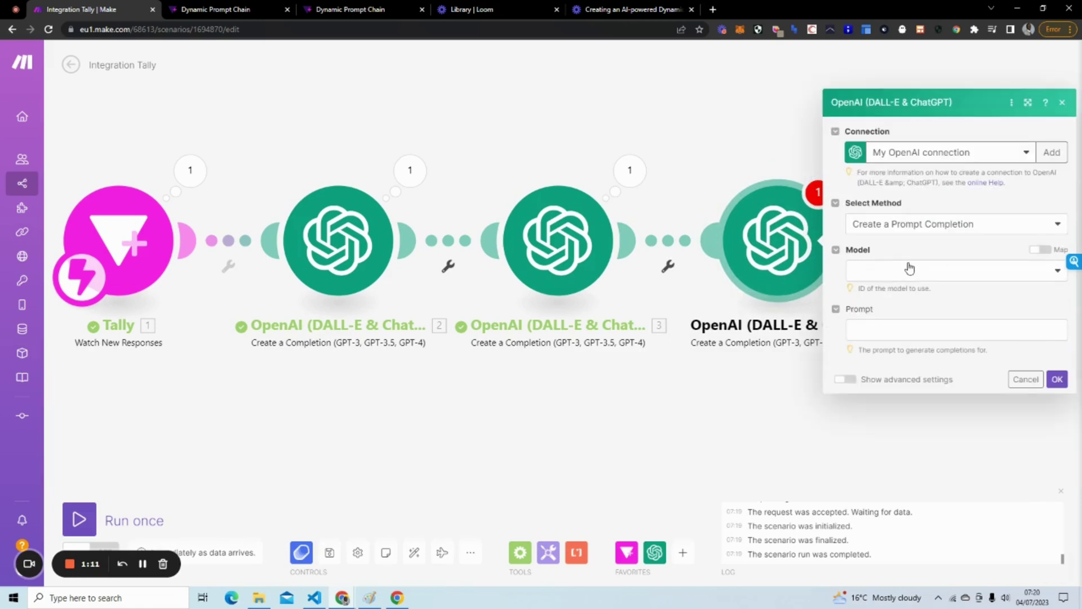
click(906, 271)
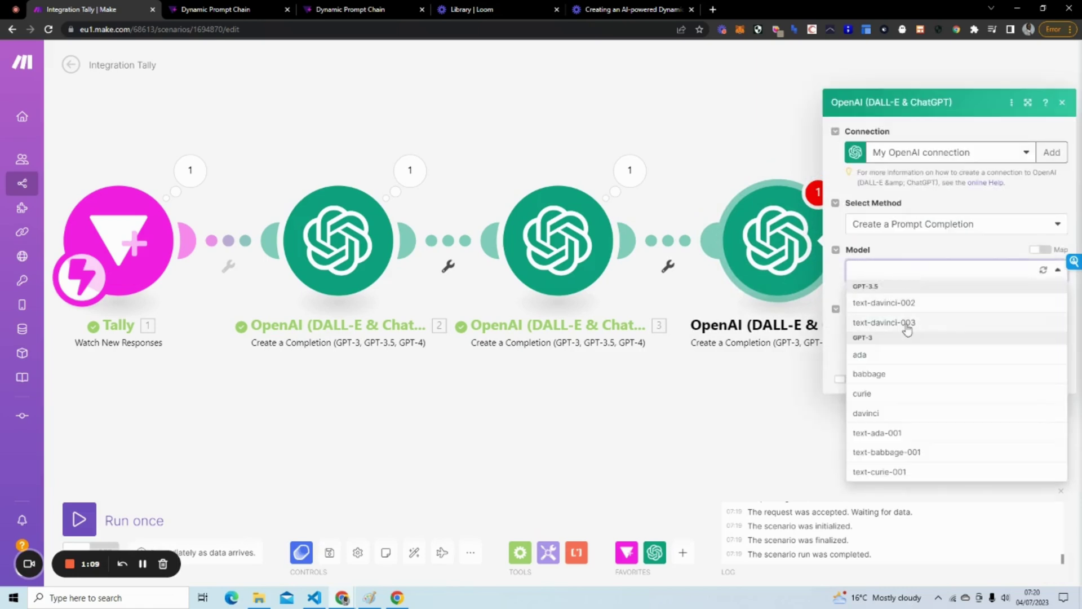
click(907, 323)
Set its prompt to 'Generate an email subject line from the following:' plus module 3's Choices Text.
click(883, 328)
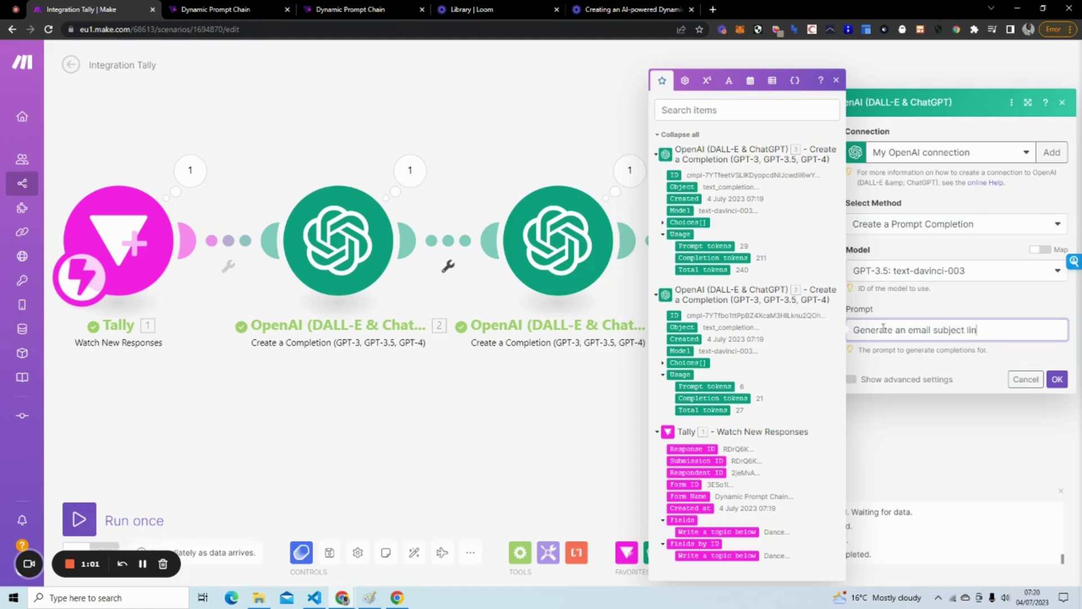
text(the following)
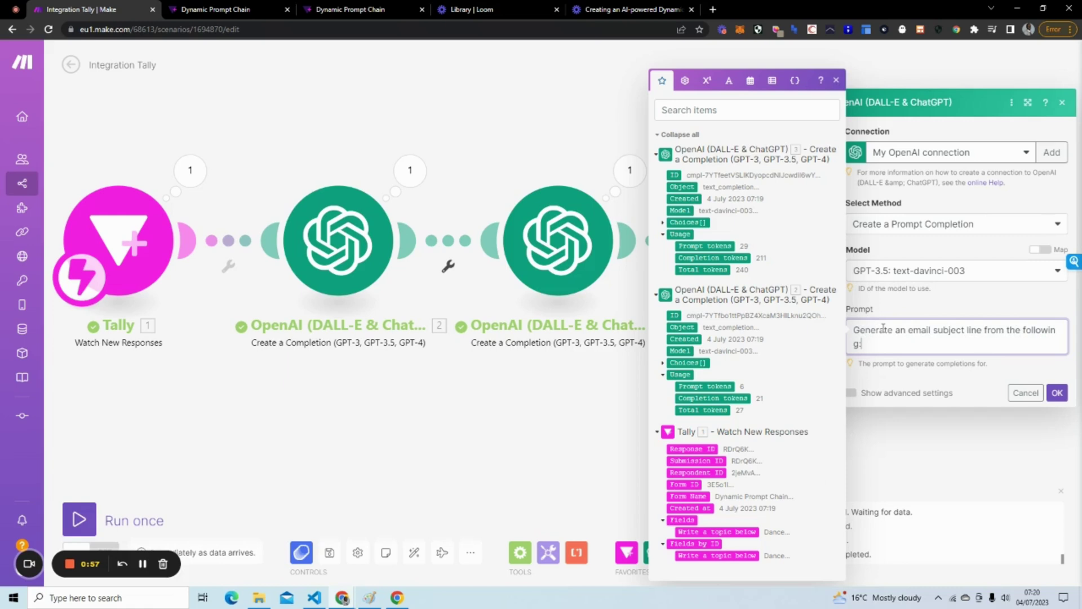
text(:)
key(Return)
key(BackSpace)
click(668, 222)
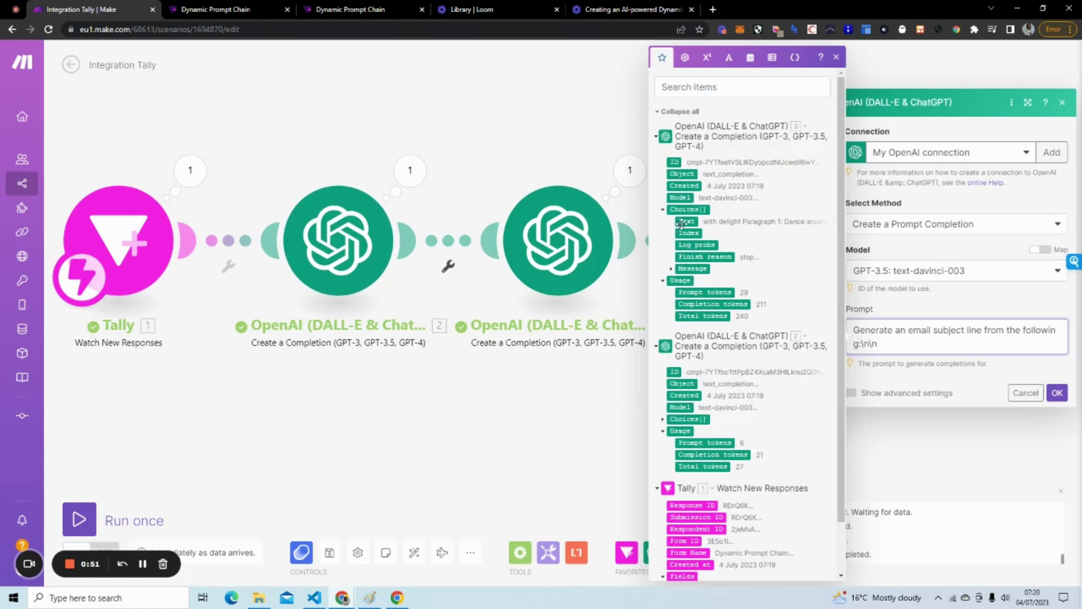
click(685, 222)
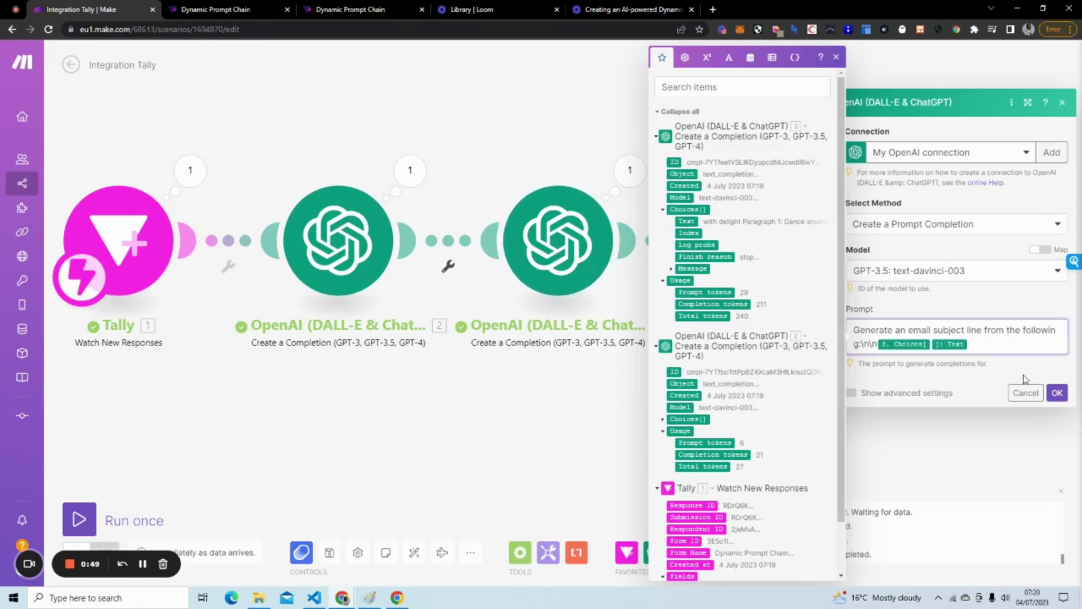
click(1056, 393)
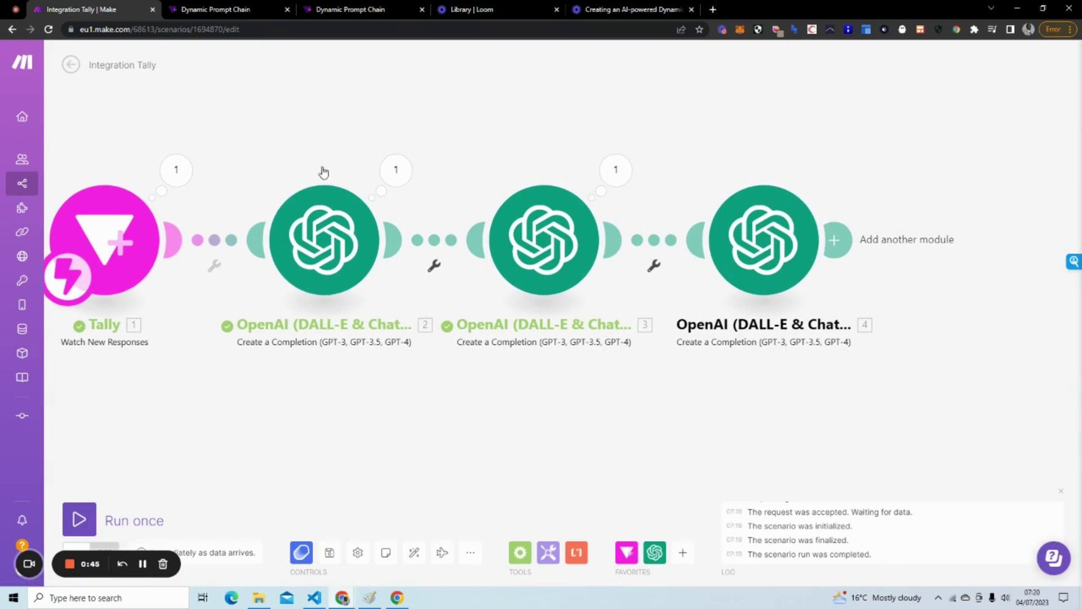
Submit a new Tally response with the topic Travelling.
click(359, 10)
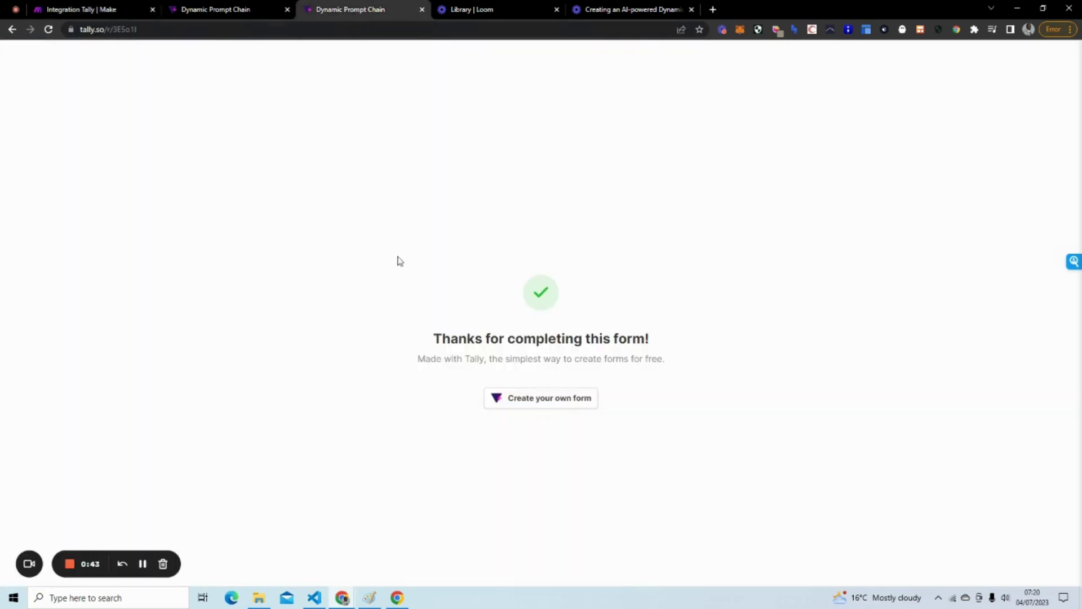
click(49, 28)
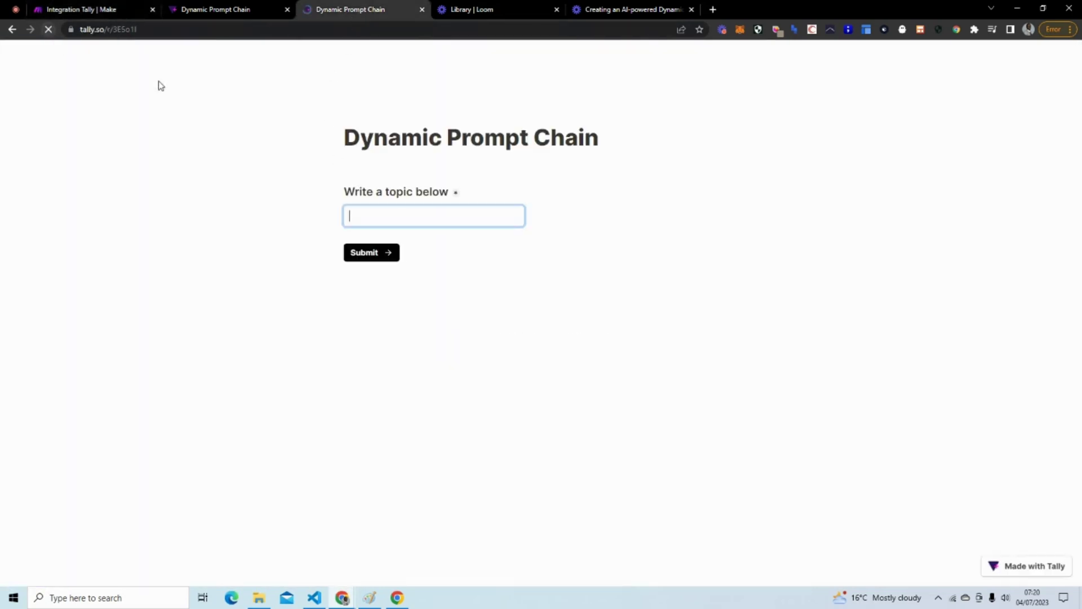
click(406, 218)
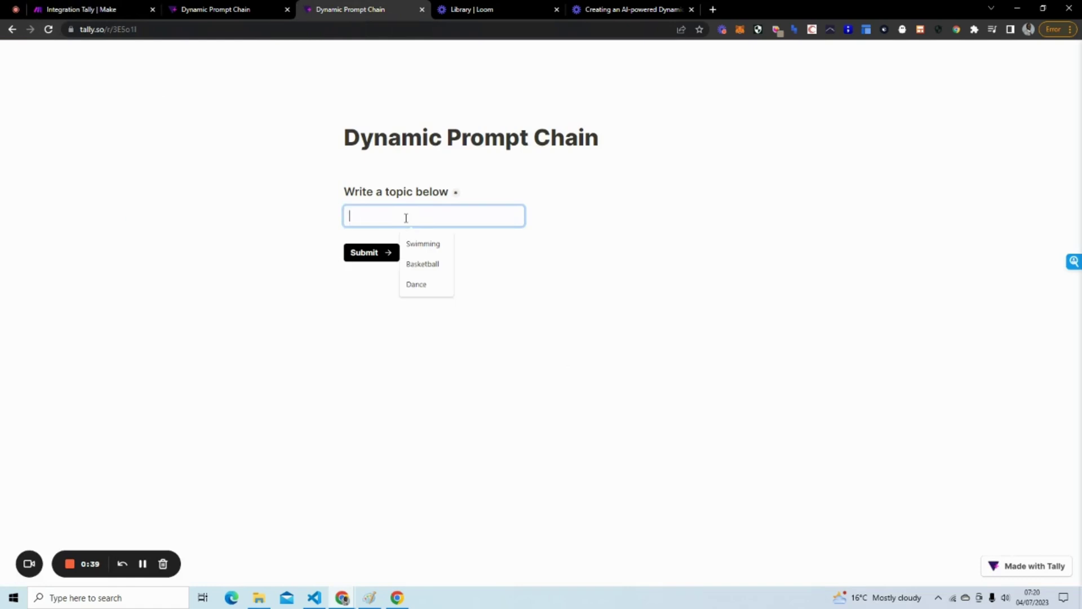
text(T)
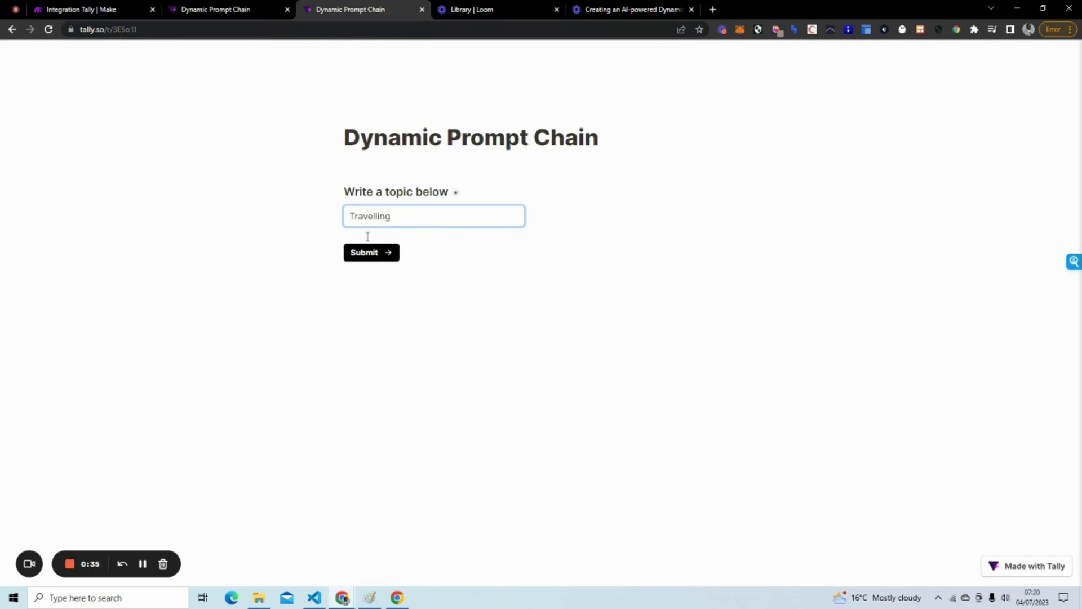
text(ravelling)
click(355, 252)
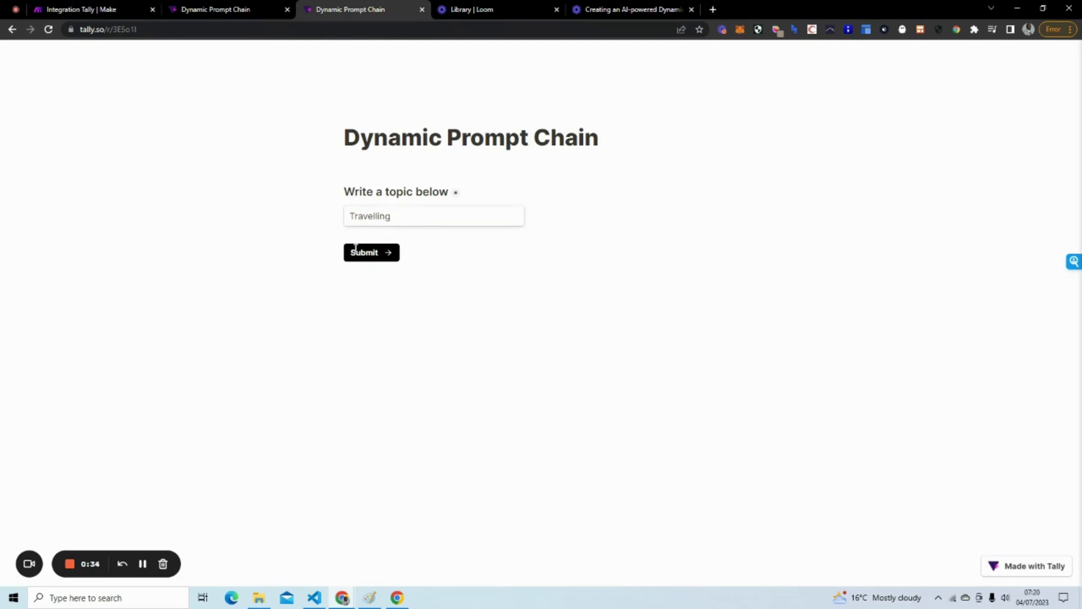
Run the Make scenario once using the existing queued response data.
click(113, 10)
click(82, 518)
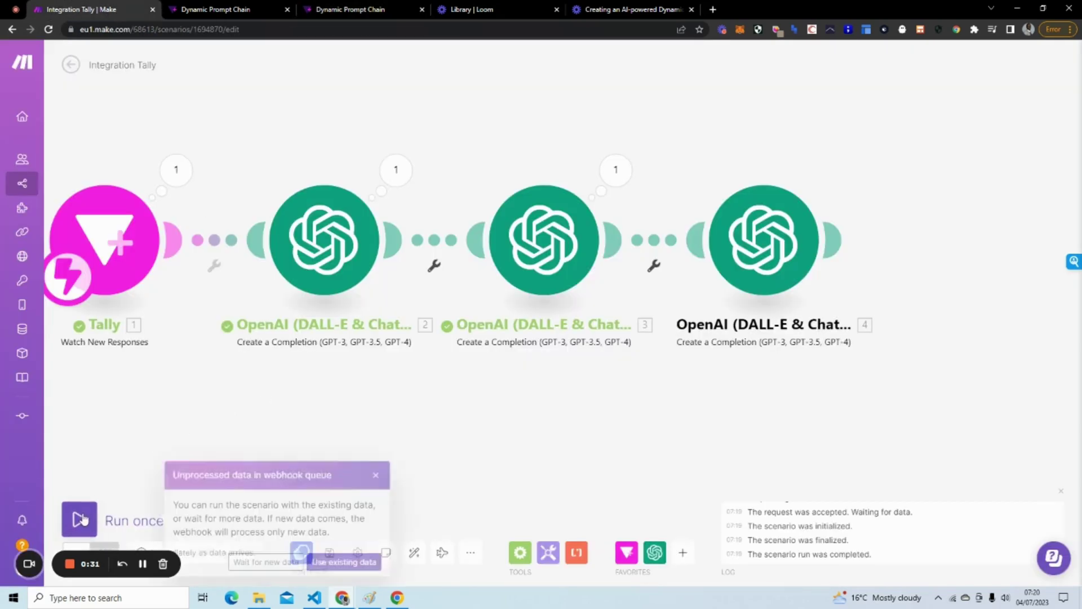
click(352, 560)
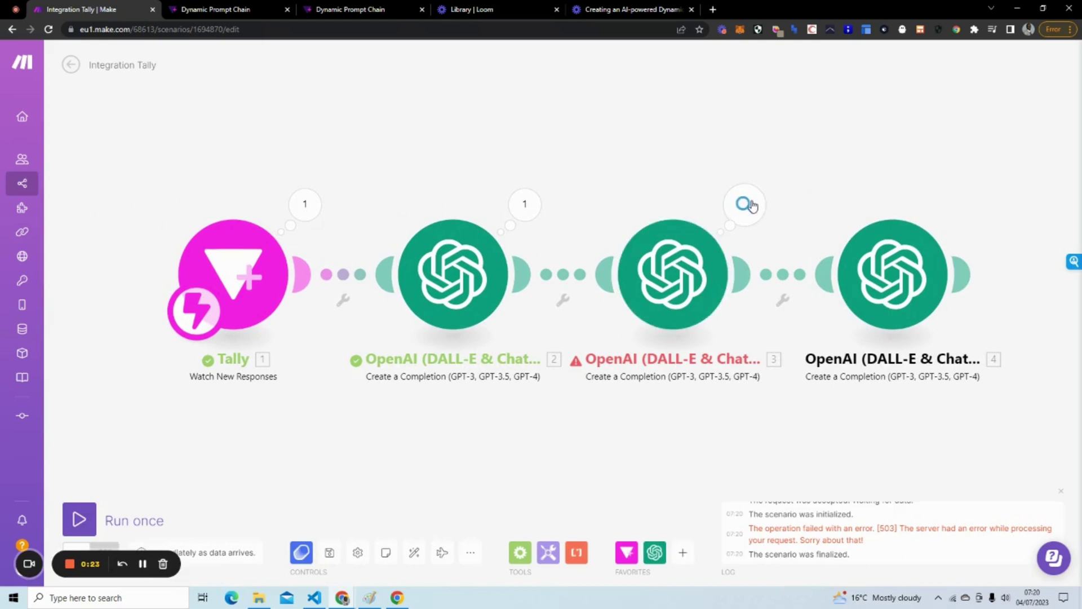
click(750, 204)
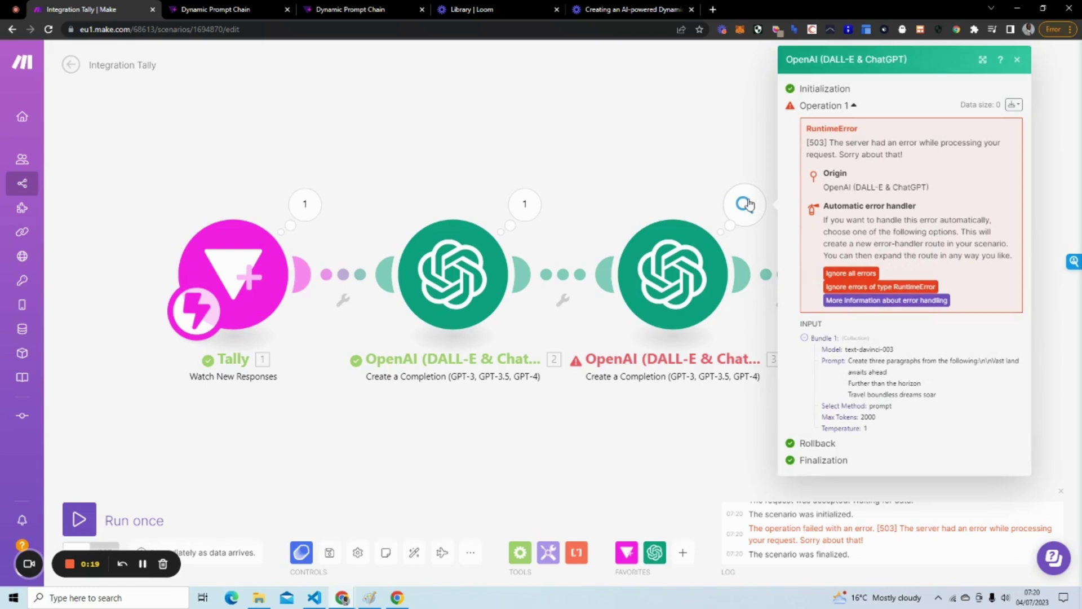
click(88, 572)
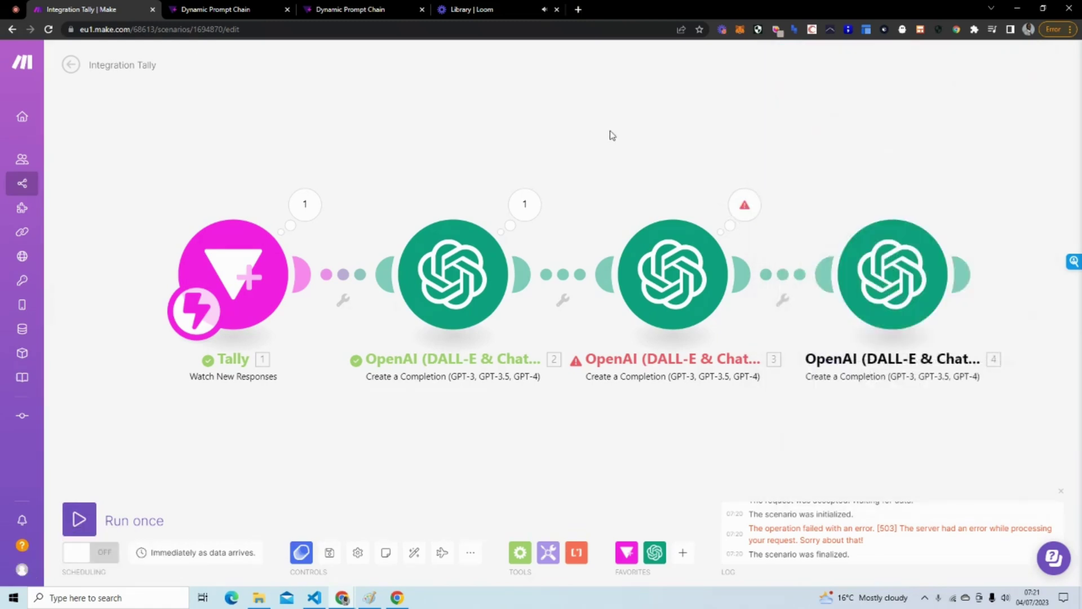
Resubmit the Tally form with topic Travelling chosen from autofill.
click(342, 10)
click(48, 30)
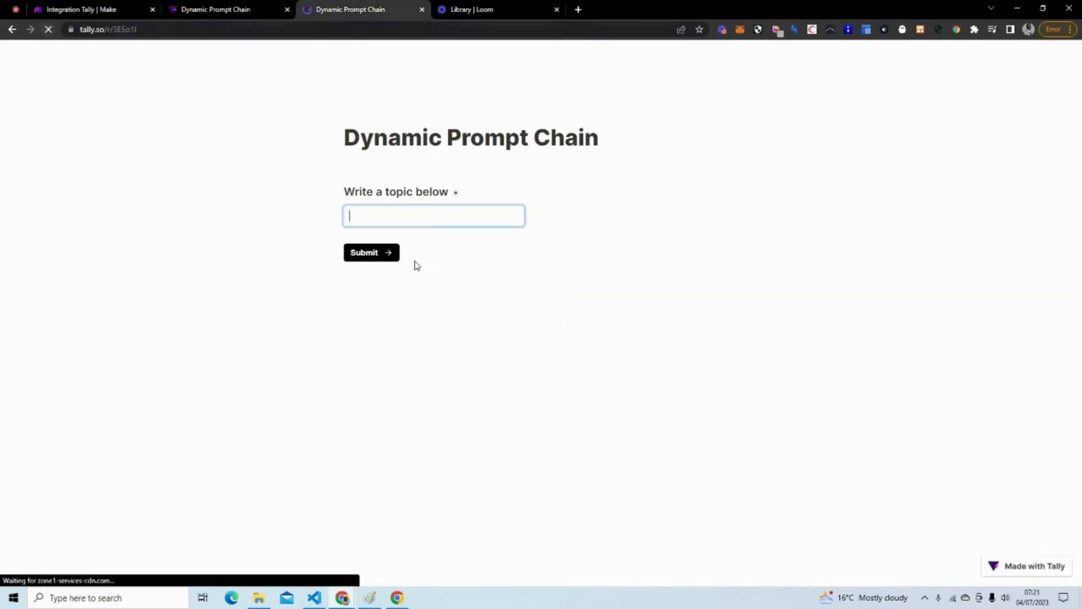
text(Trave)
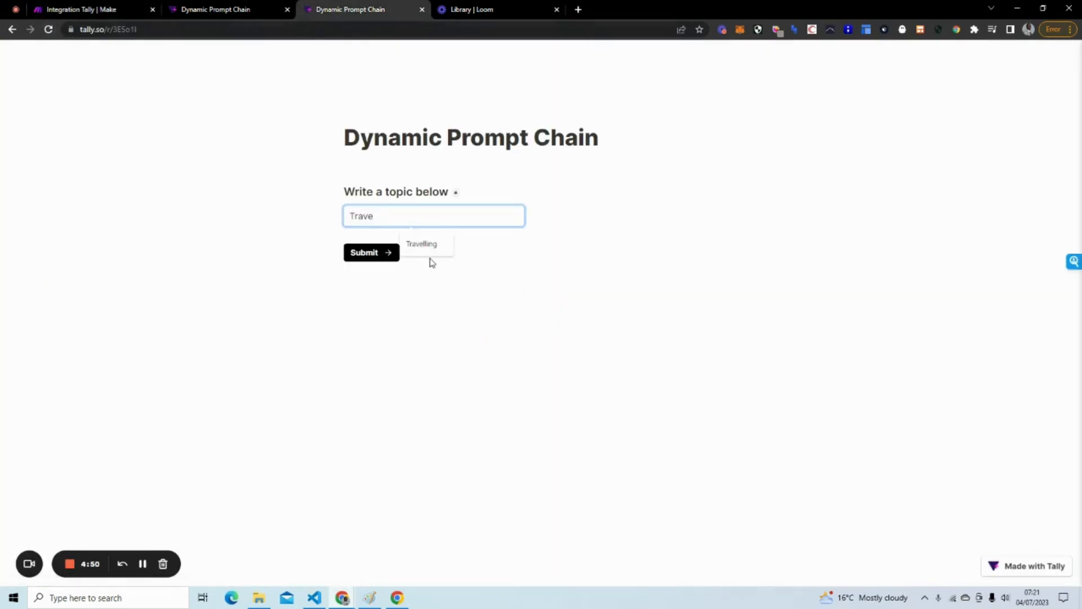
click(431, 250)
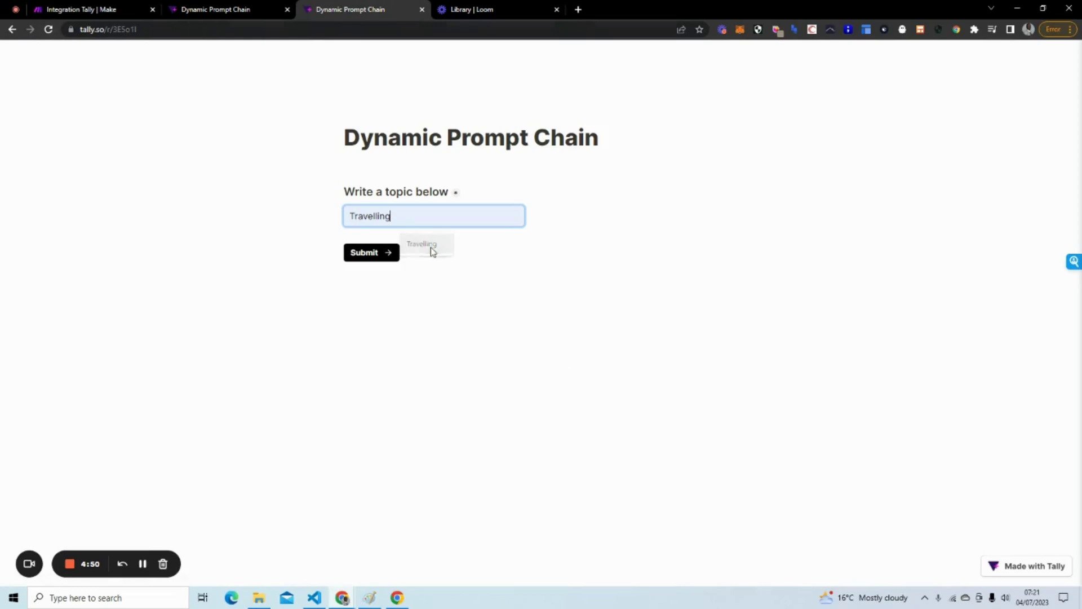
click(371, 253)
Run the Make scenario once on the queued Travelling response with existing data.
click(36, 12)
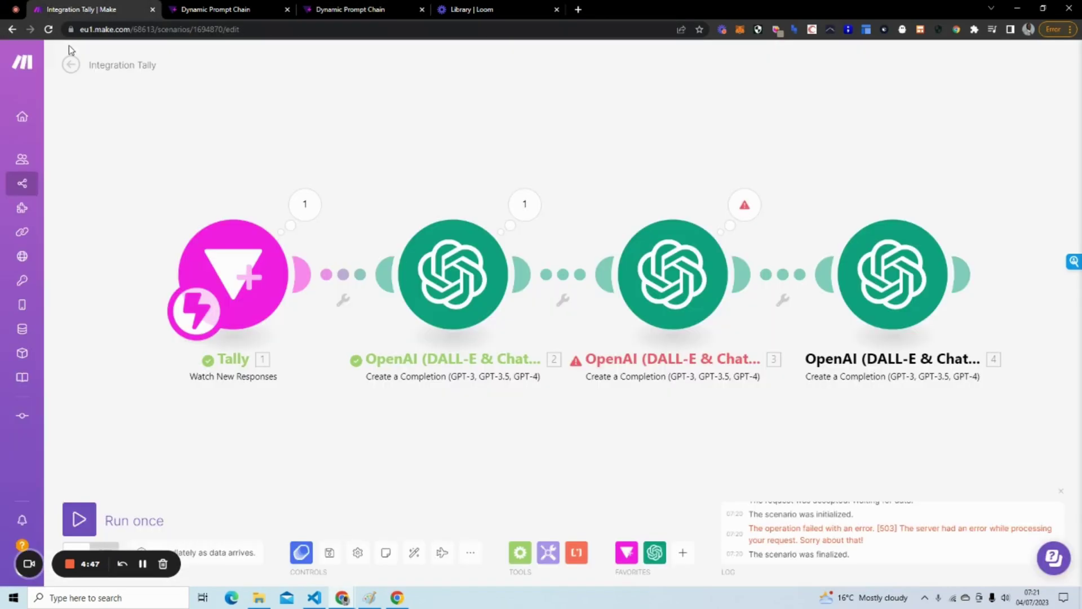
click(80, 519)
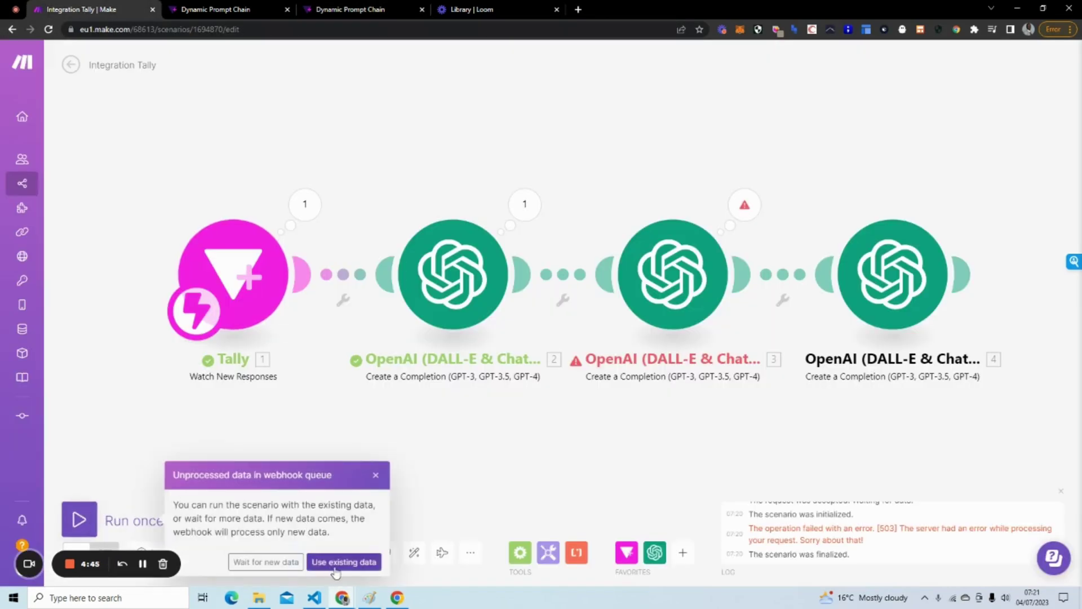
click(337, 563)
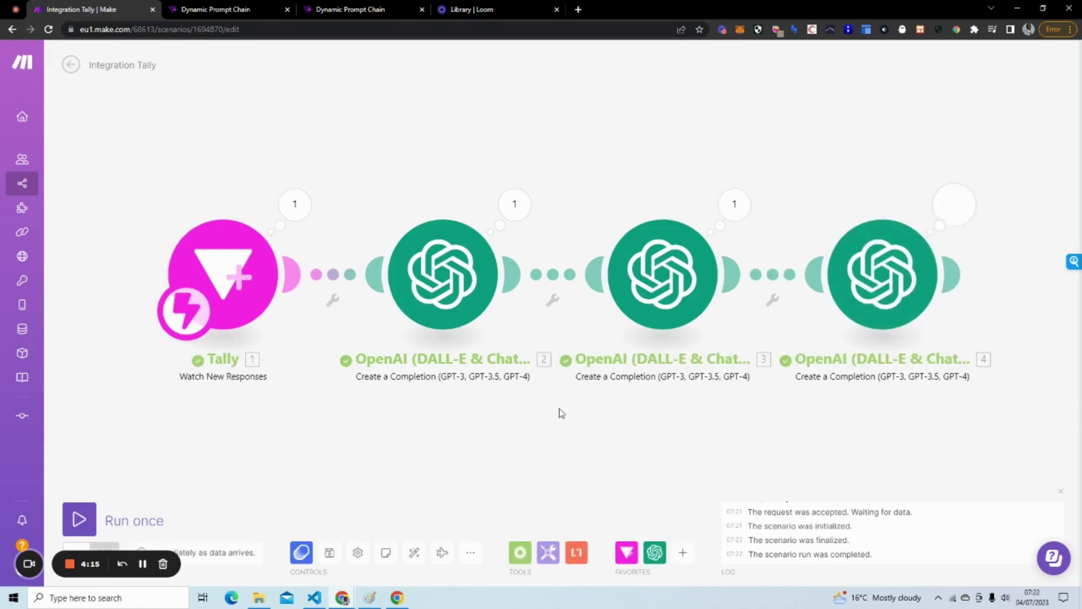
Inspect the fourth module's subject line 'Unlocking New Opportunities: Take on the Thrilling'.
drag(561, 413, 438, 405)
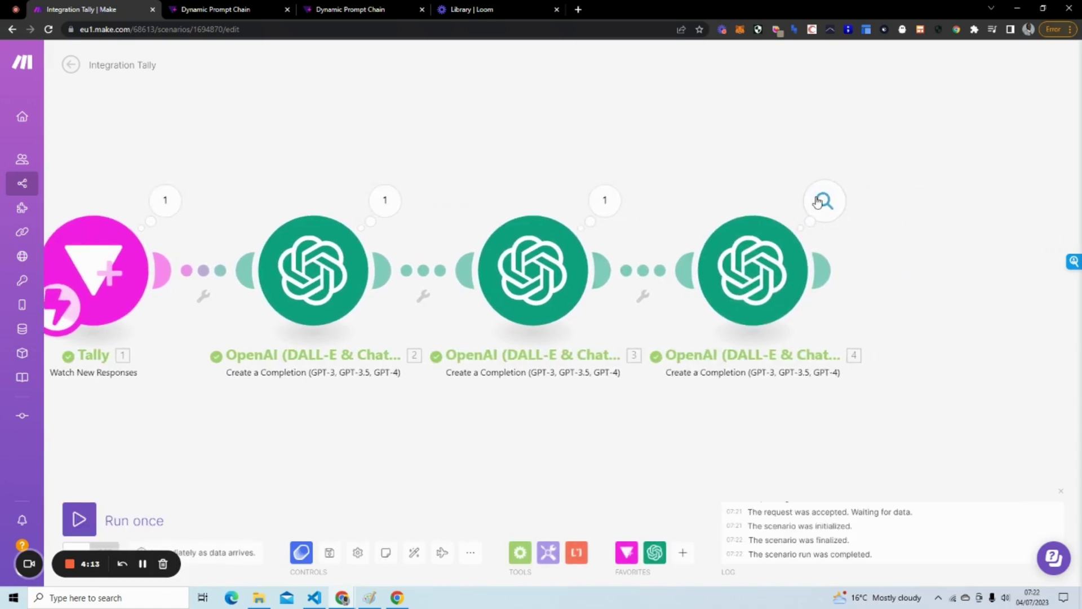
click(817, 202)
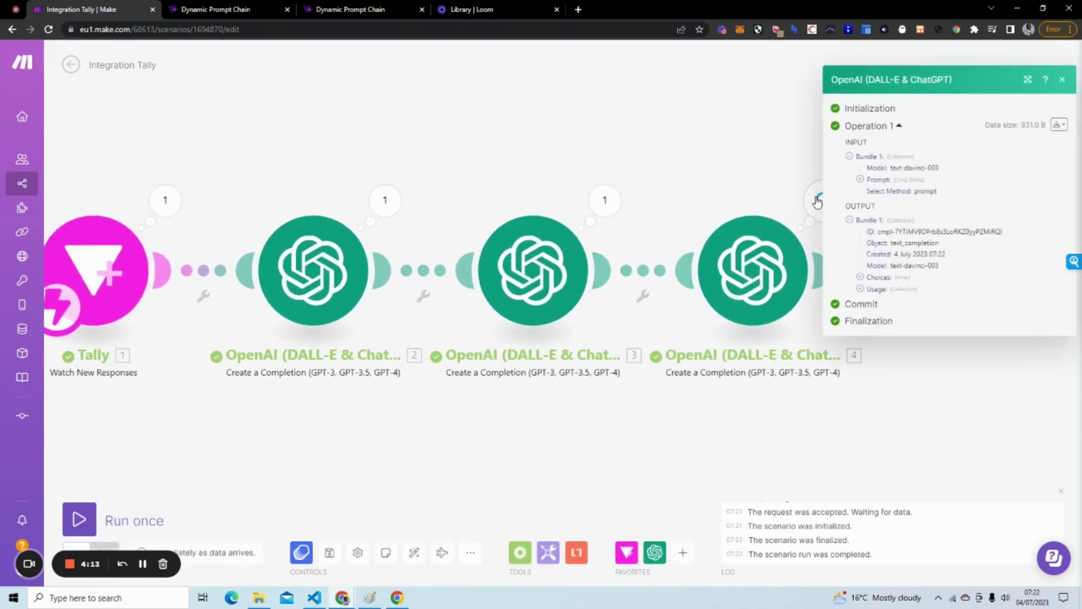
click(860, 277)
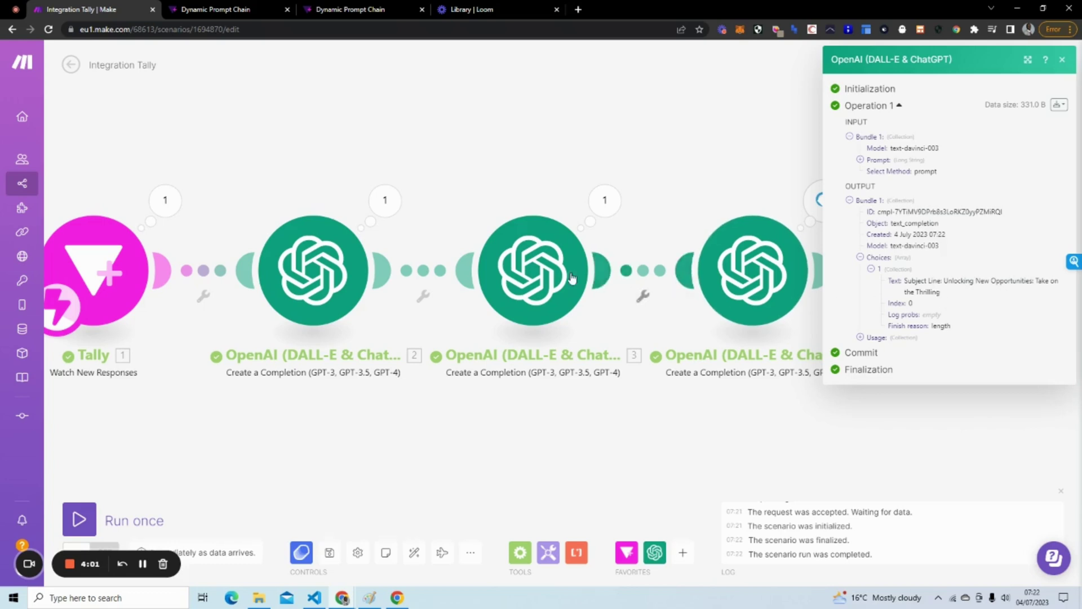
Read the third module's full three-paragraph travel text, then close the results.
click(604, 207)
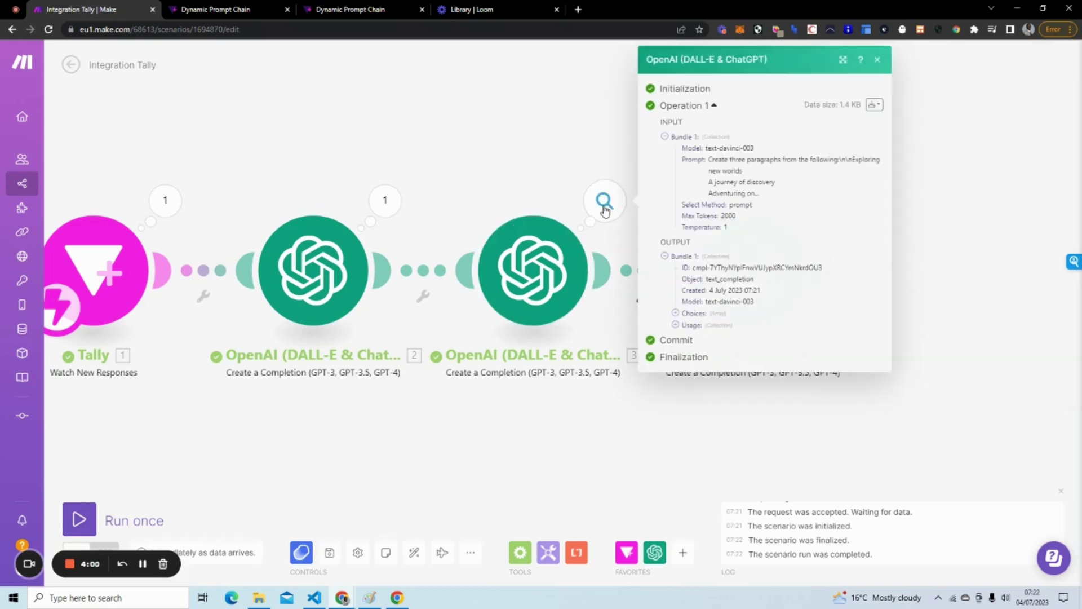
click(676, 313)
click(687, 325)
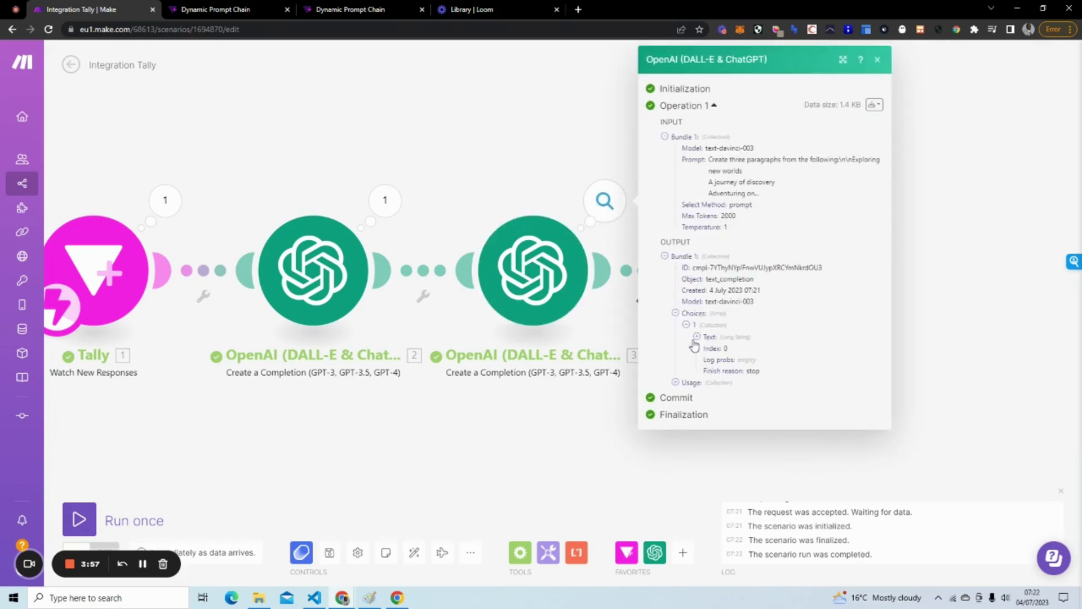
click(696, 337)
scroll(755, 287, down, 3)
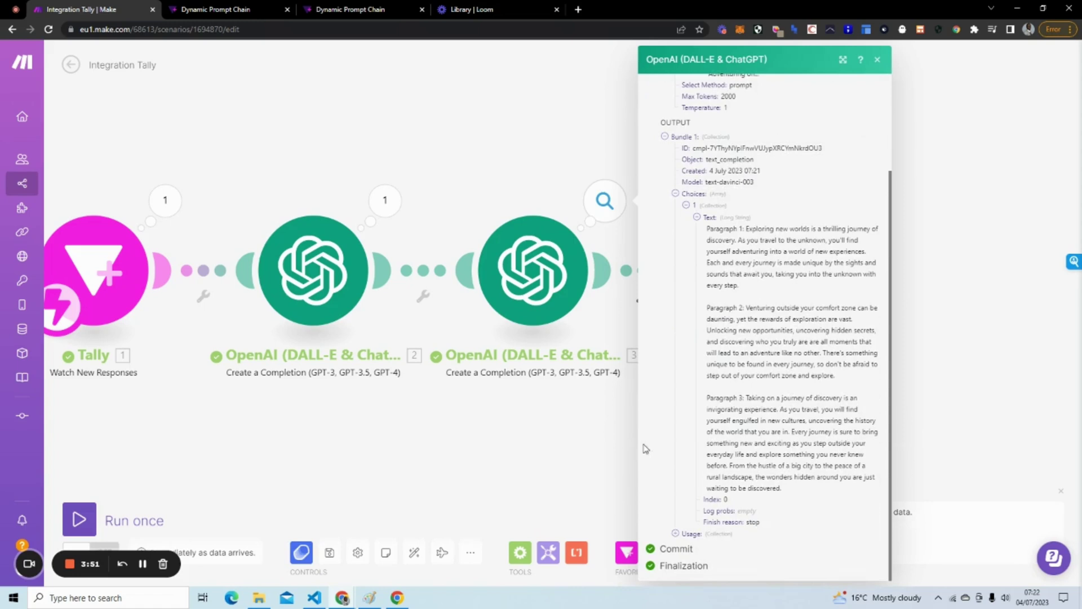
click(504, 442)
drag(908, 239, 614, 244)
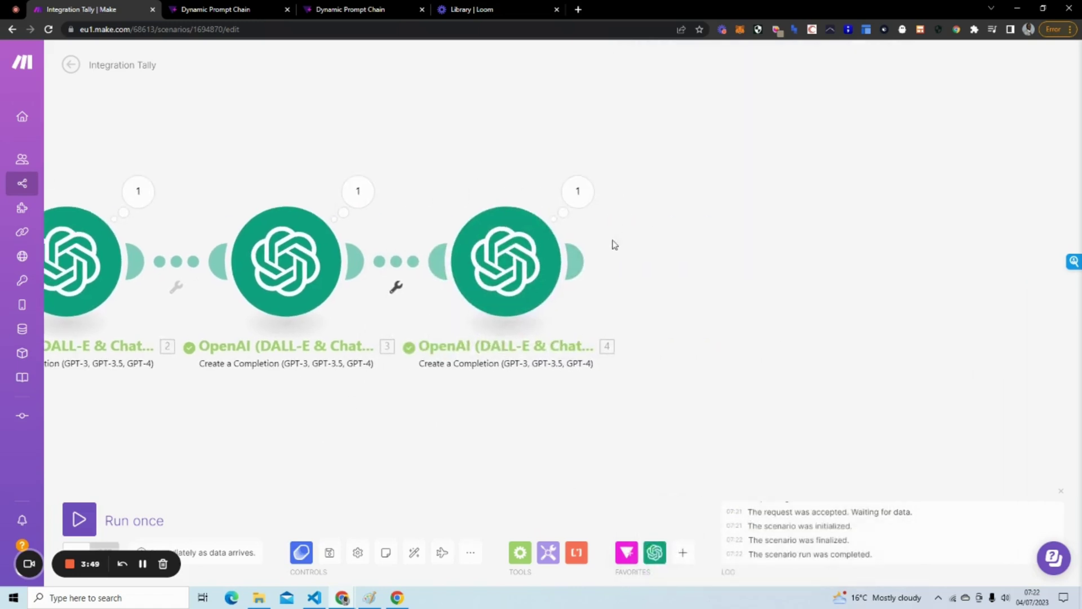
Add a Gmail 'Send an Email' module at the end of the chain.
click(574, 258)
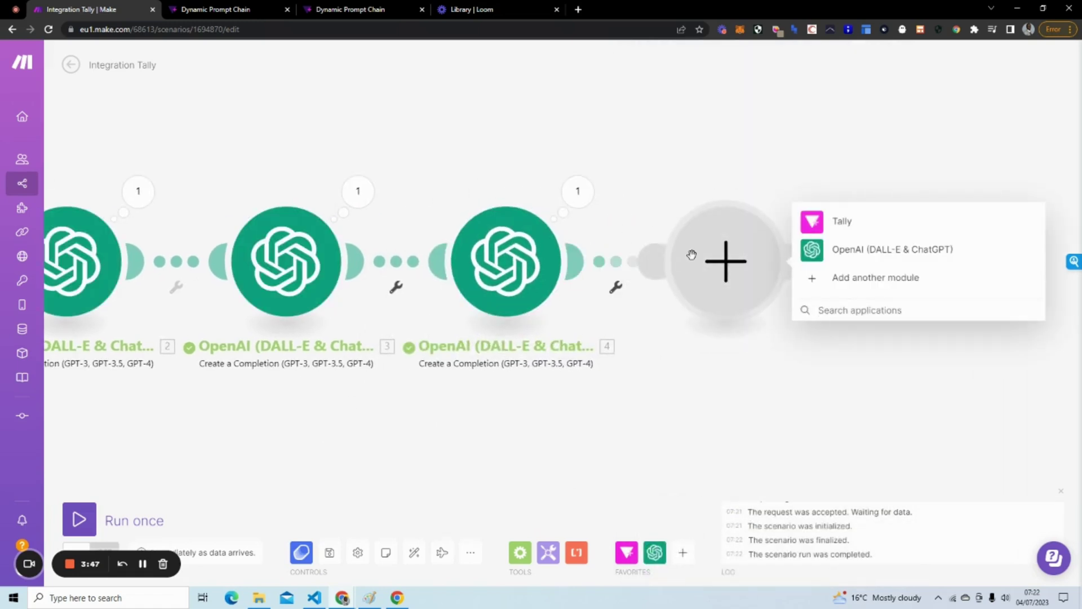
text(gm)
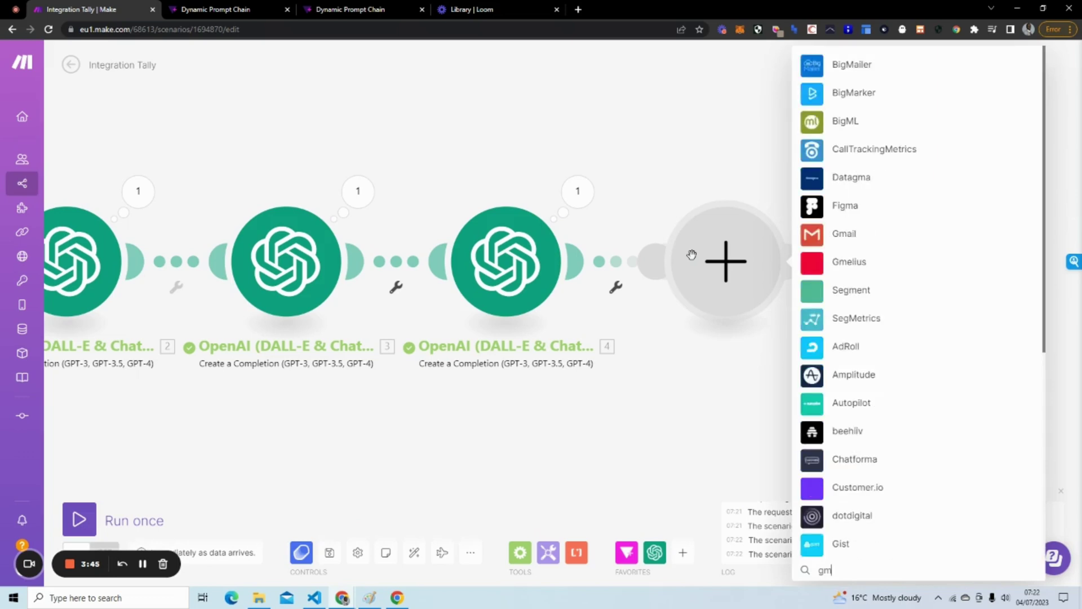
text(ail)
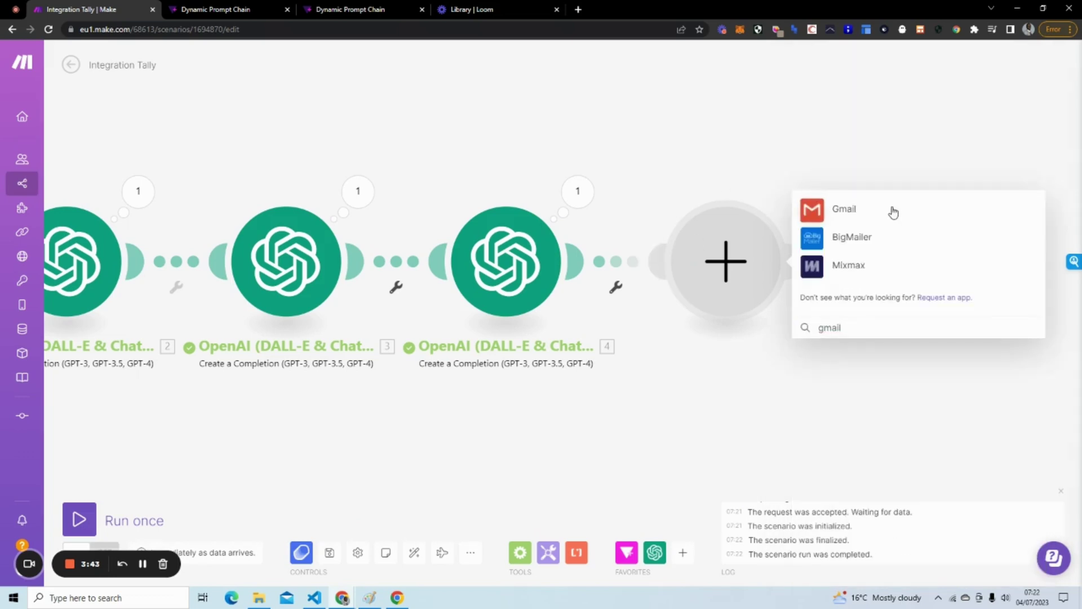
click(891, 209)
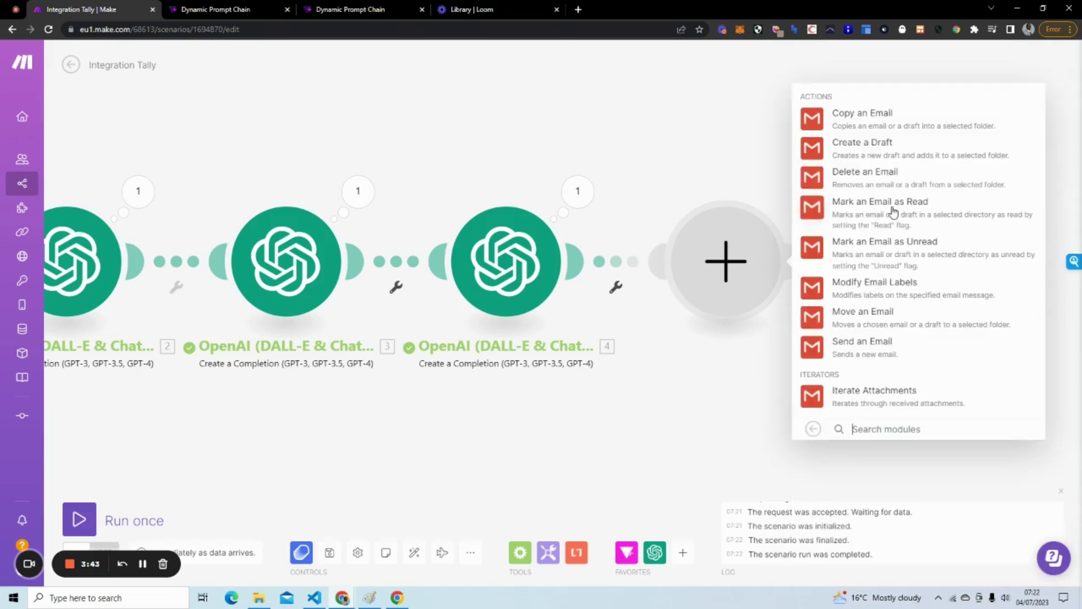
click(863, 354)
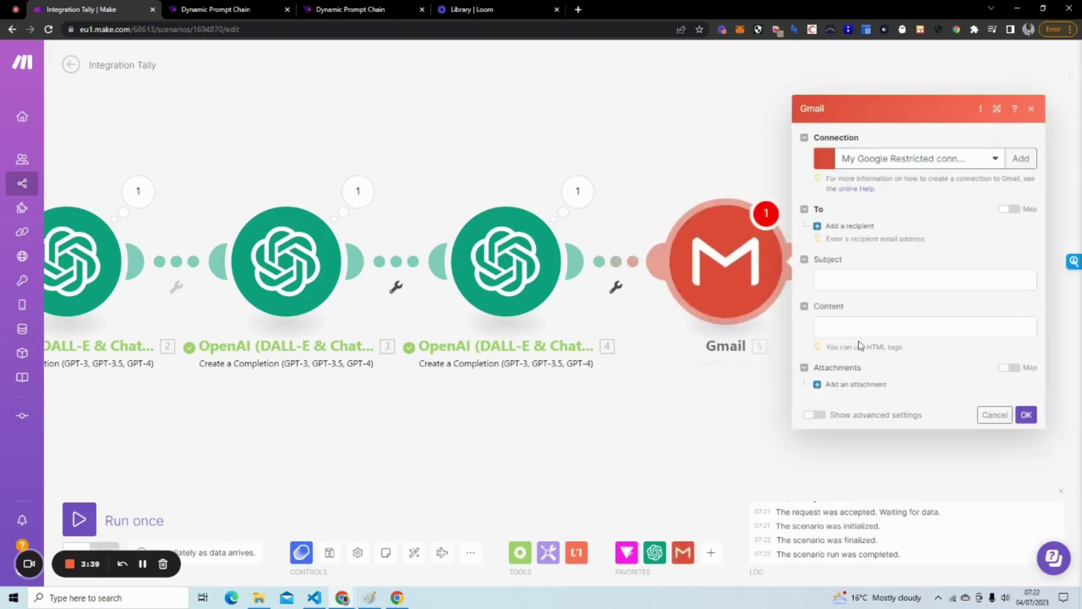
Map module 4's Choices[] Text to Subject and module 3's Choices[] Text to Content.
click(826, 288)
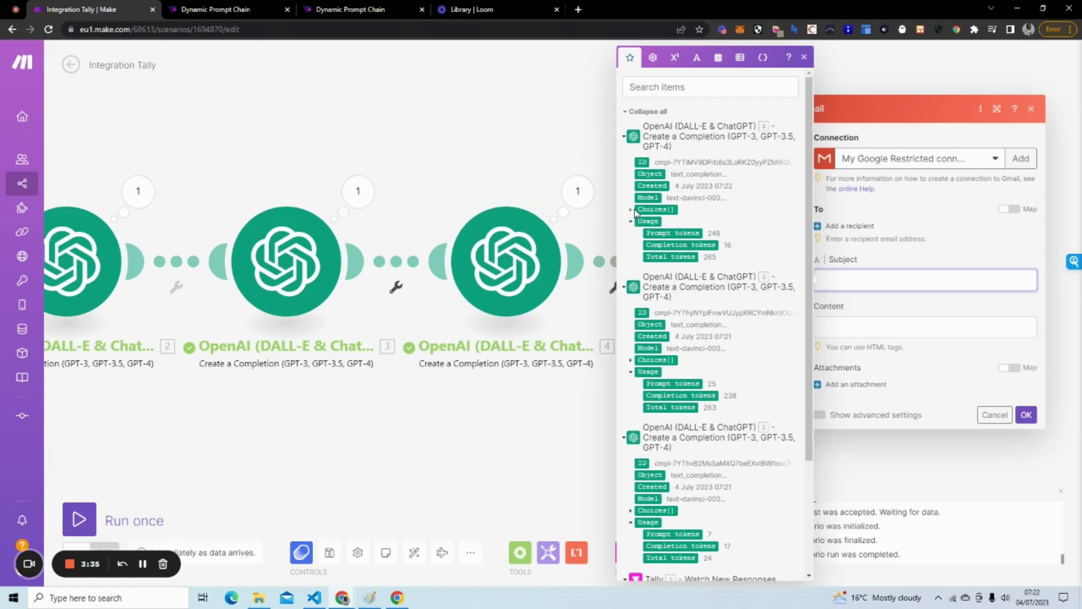
click(656, 209)
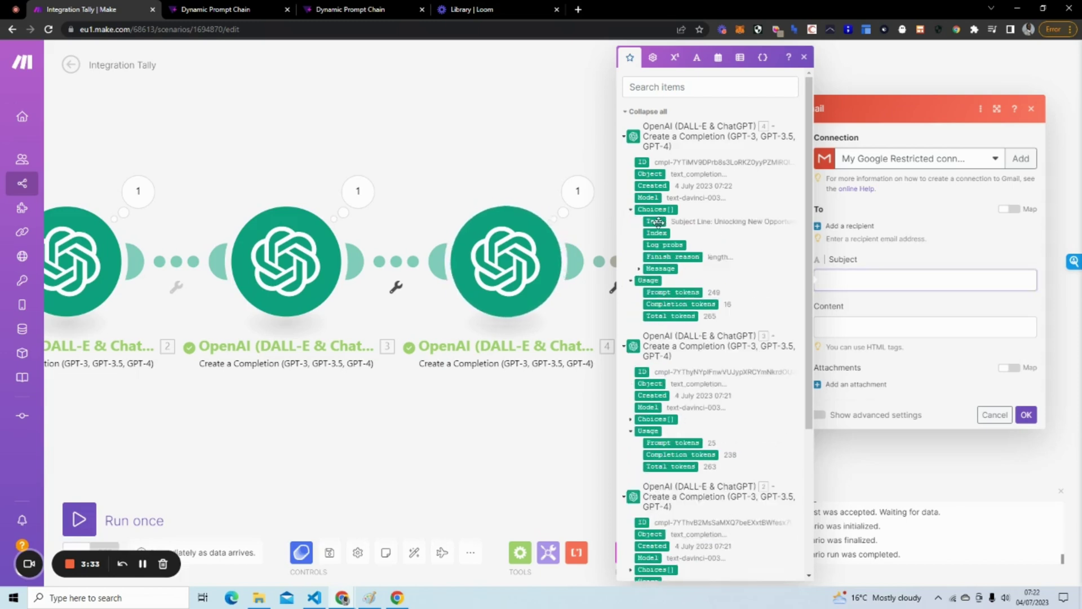
click(962, 251)
click(852, 322)
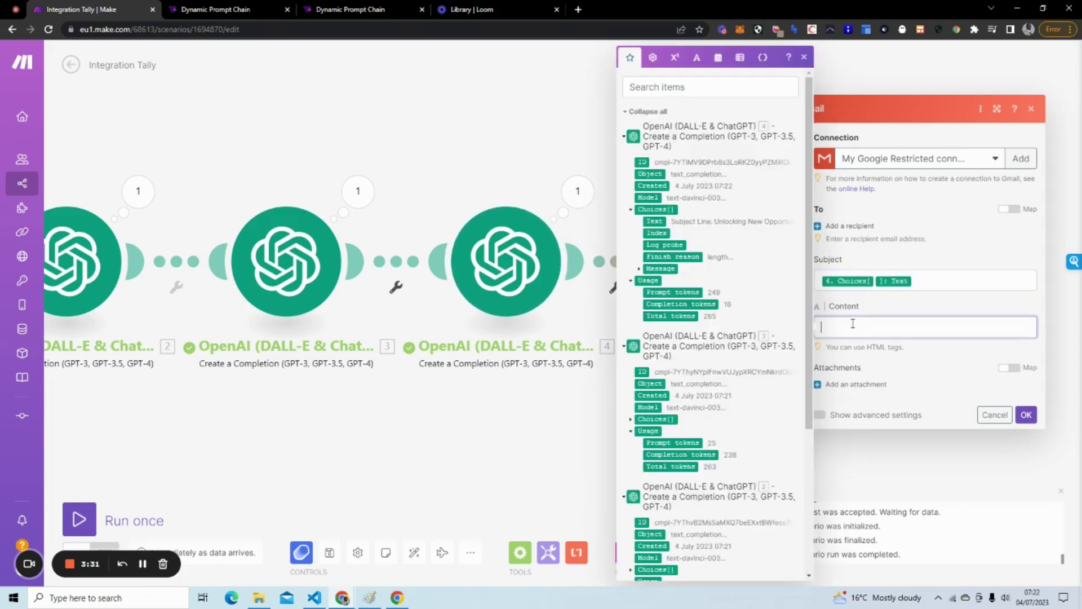
scroll(659, 275, down, 2)
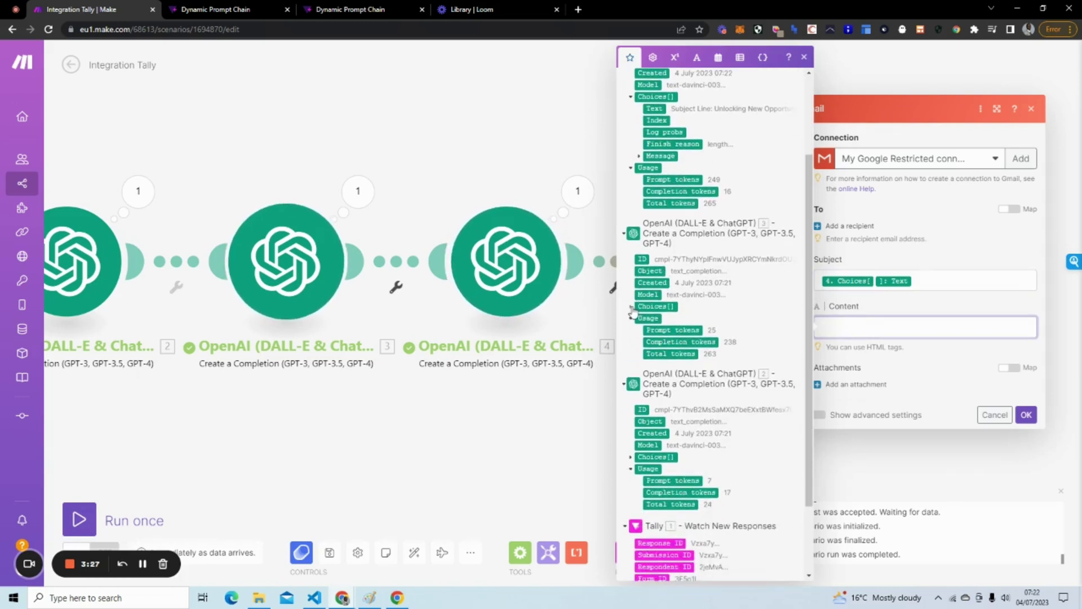
click(634, 307)
click(653, 318)
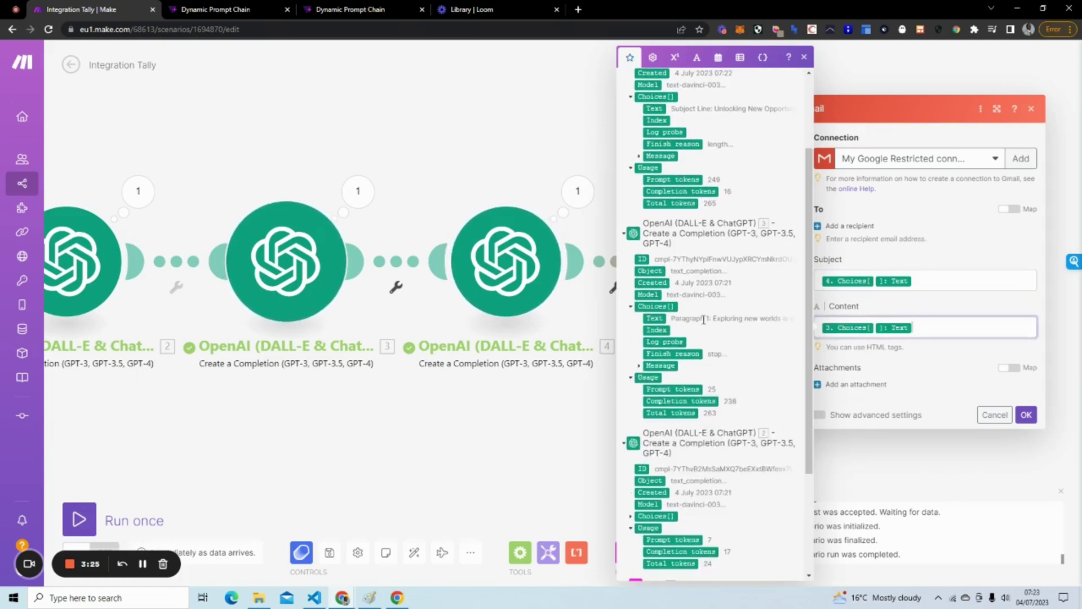
click(889, 310)
Add the recipient's e-mail address and confirm the Gmail module with OK.
click(846, 225)
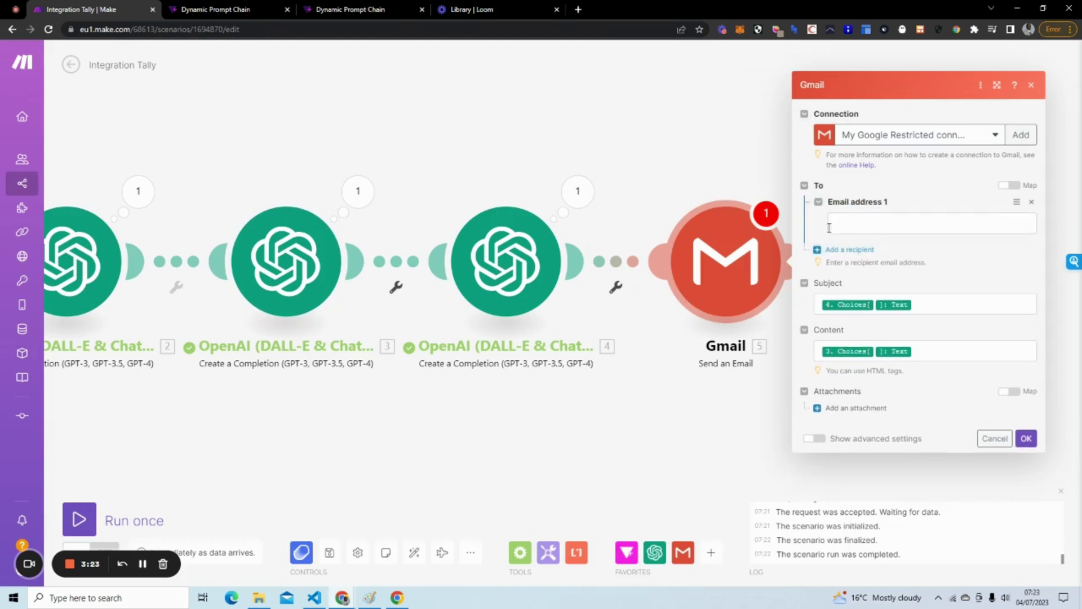
click(844, 228)
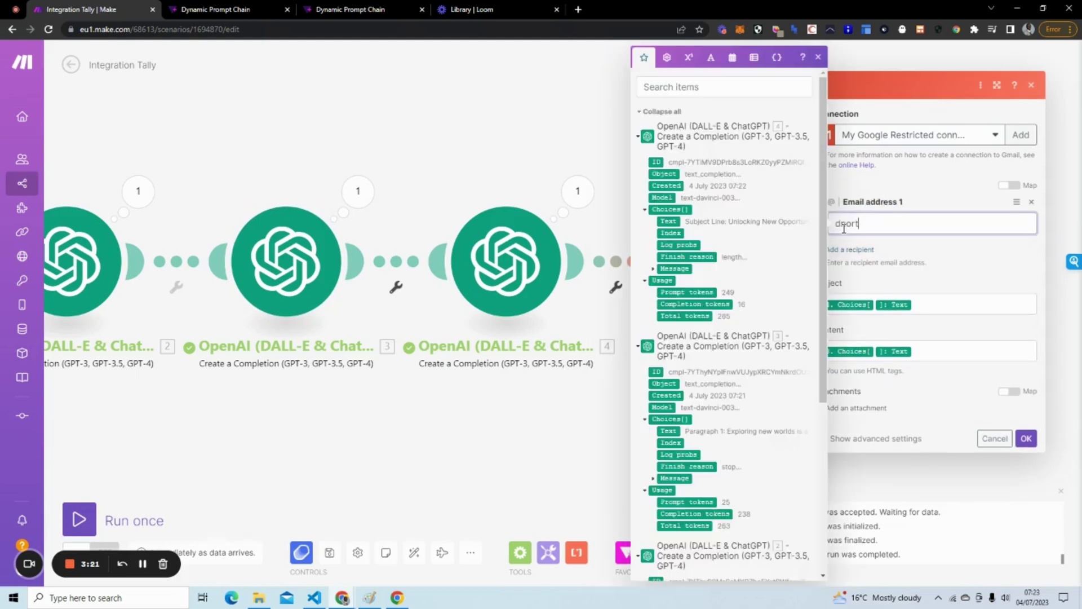
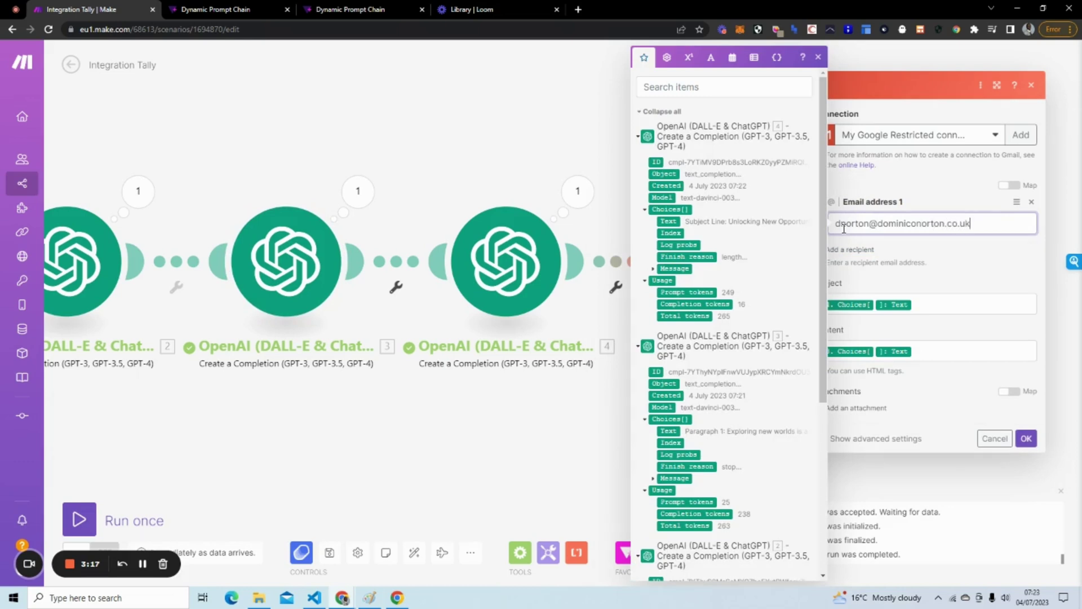
click(1003, 263)
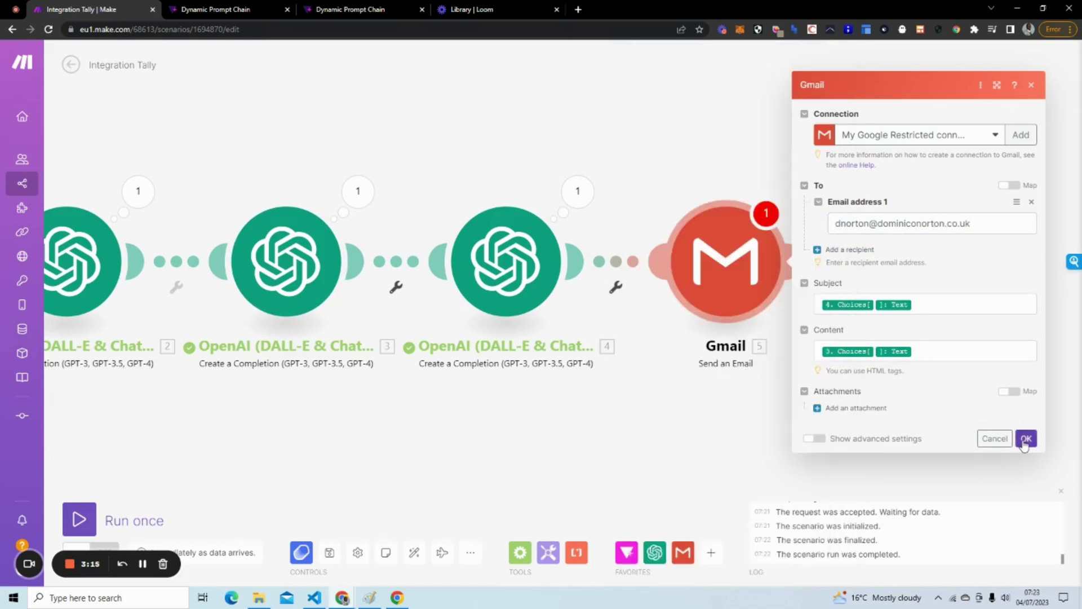
click(1026, 438)
Submit the Tally form with the topic 'Computer Science'.
drag(534, 454, 713, 447)
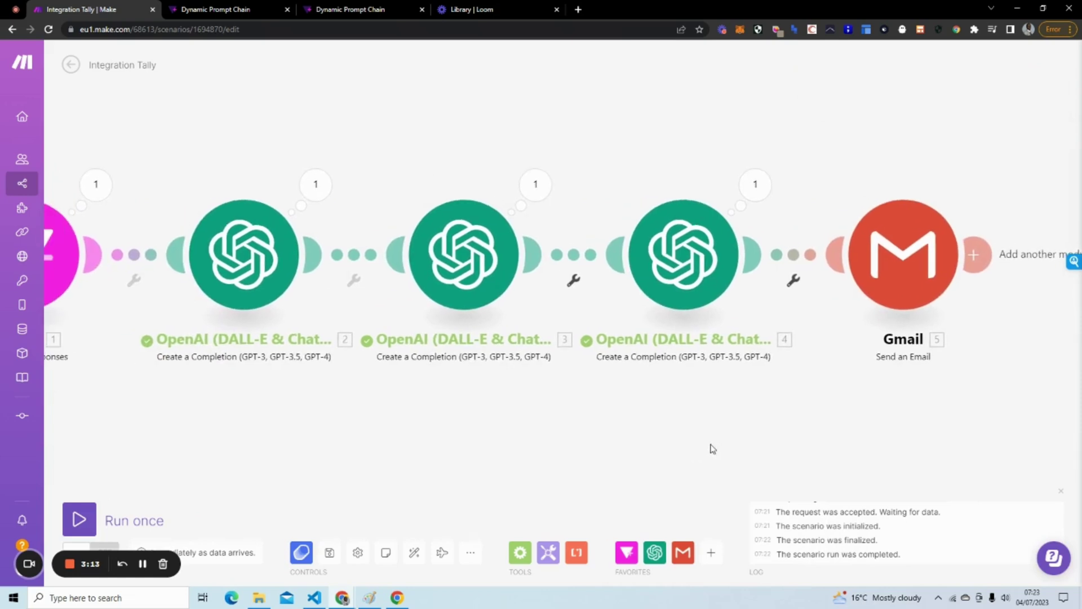
scroll(463, 254, down, 2)
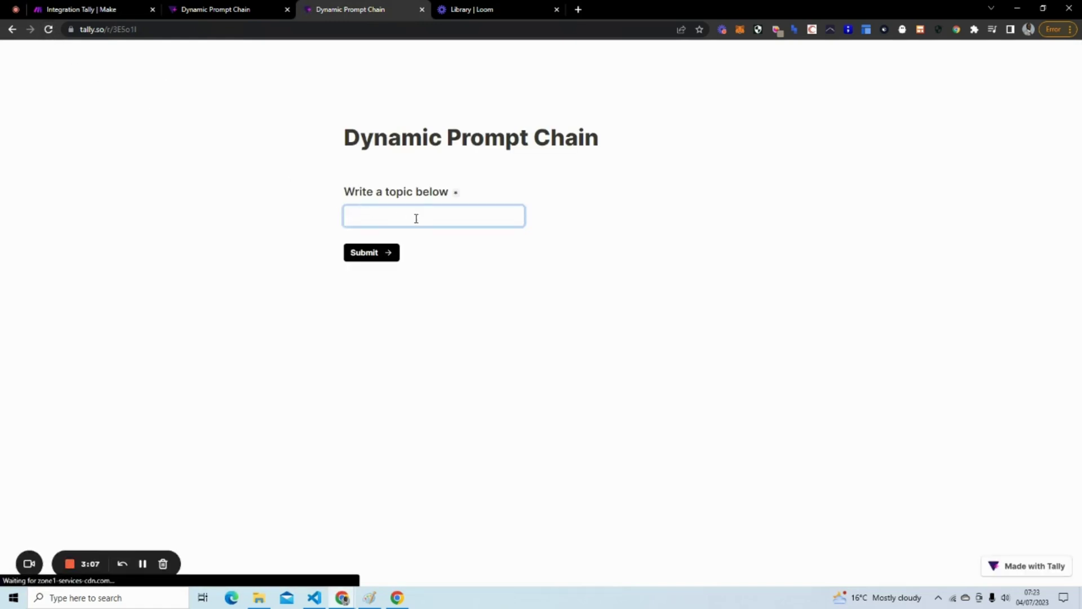
text(Comput)
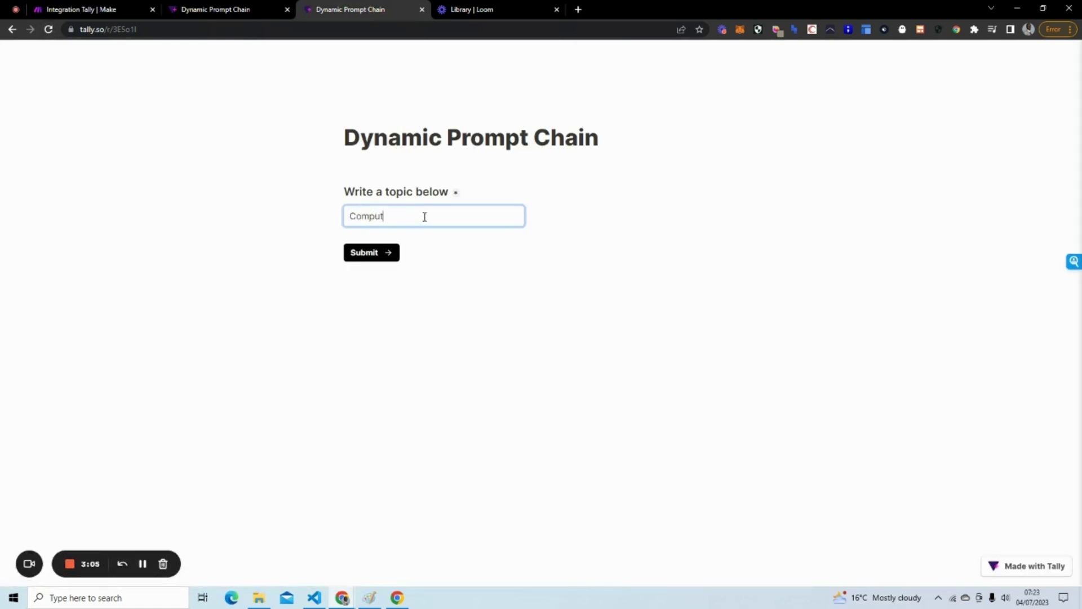
text(er Science)
click(361, 253)
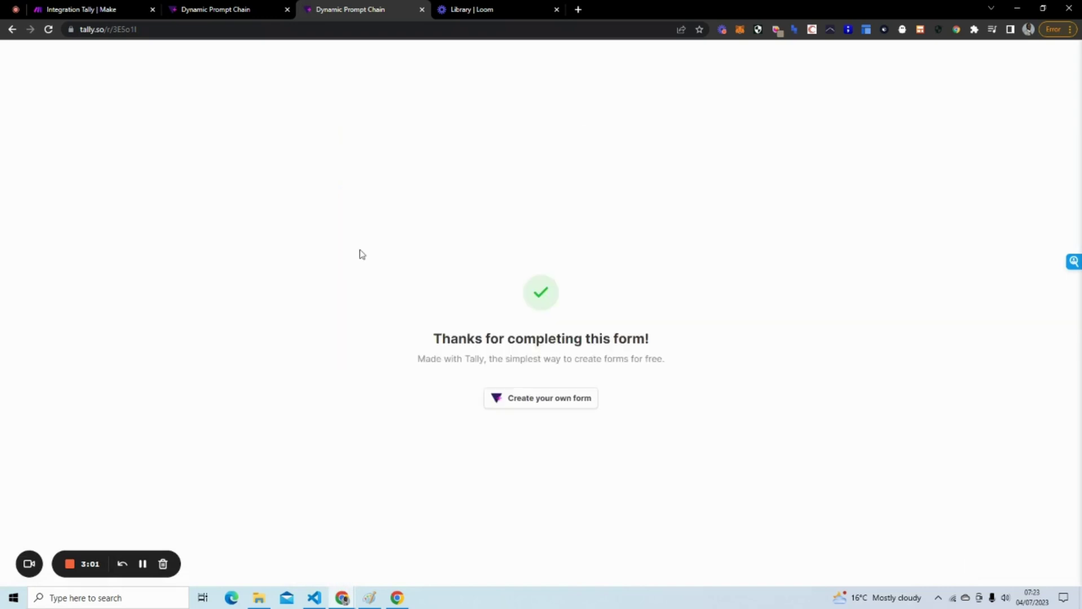
Run the Make scenario once using the existing form response.
click(84, 9)
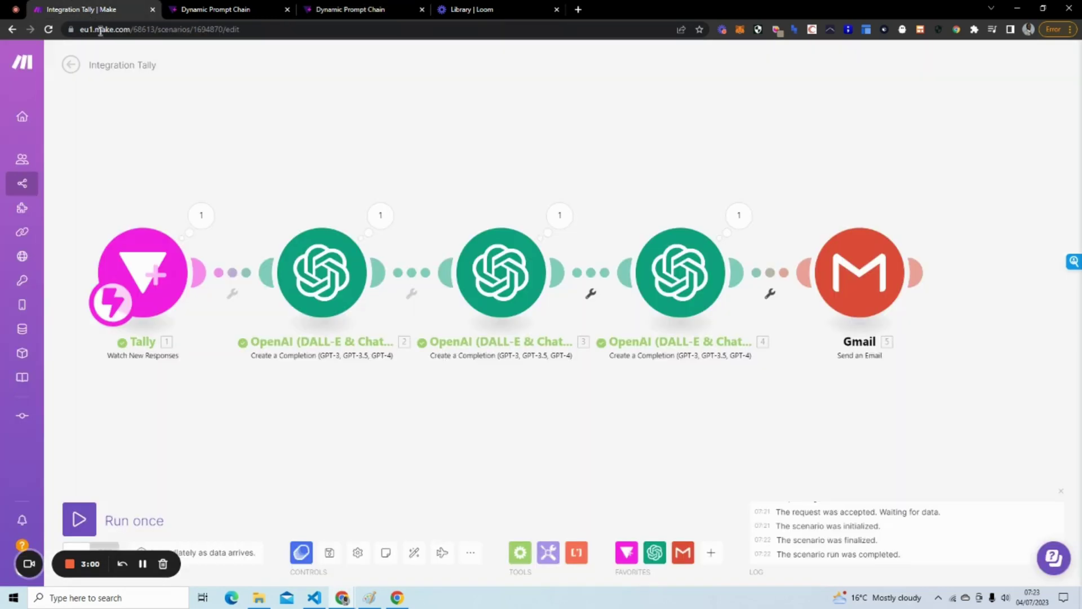
click(79, 518)
click(331, 566)
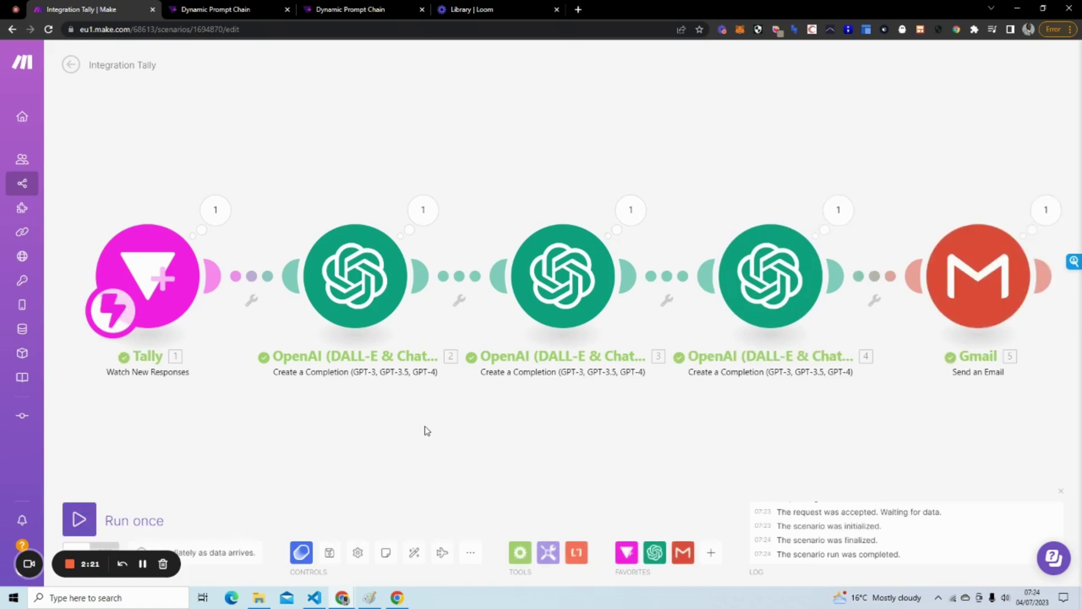
In the recipient's Gmail inbox, open the new 'Exploring the Joys of the World' email.
click(578, 9)
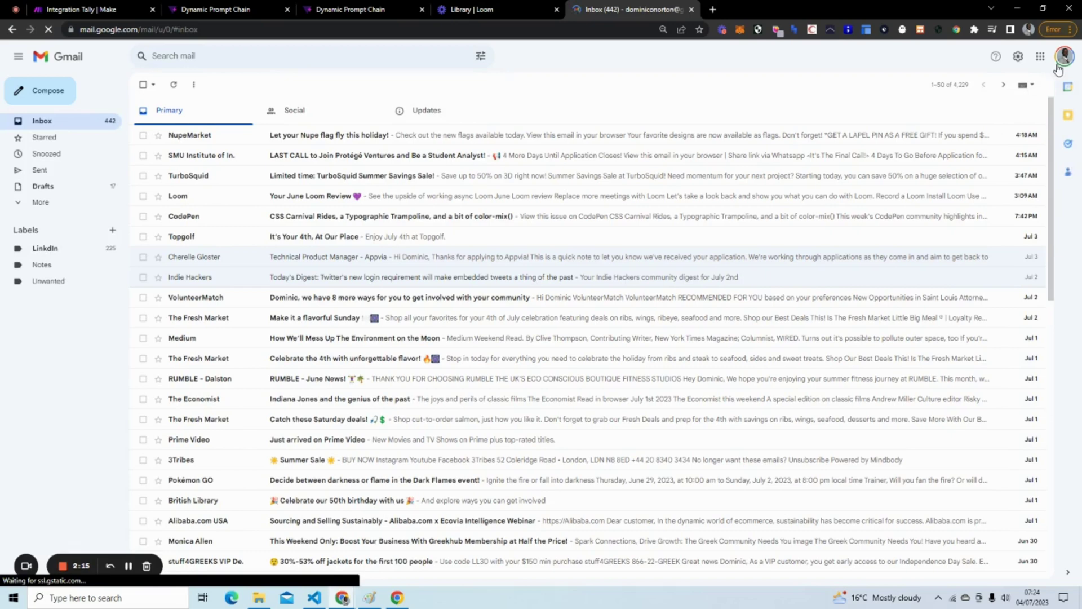
click(1063, 56)
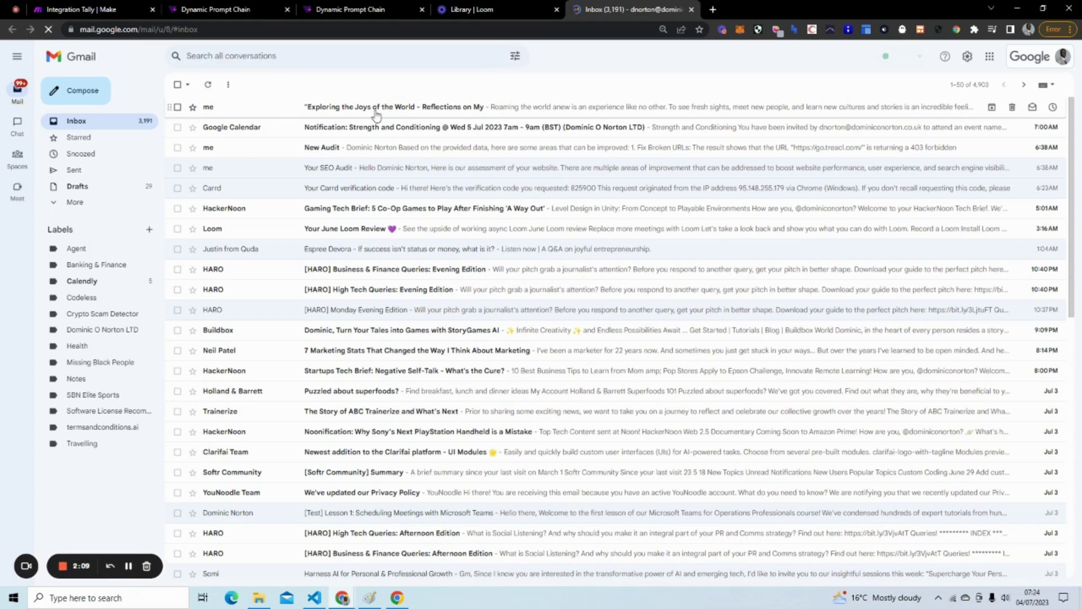
click(335, 112)
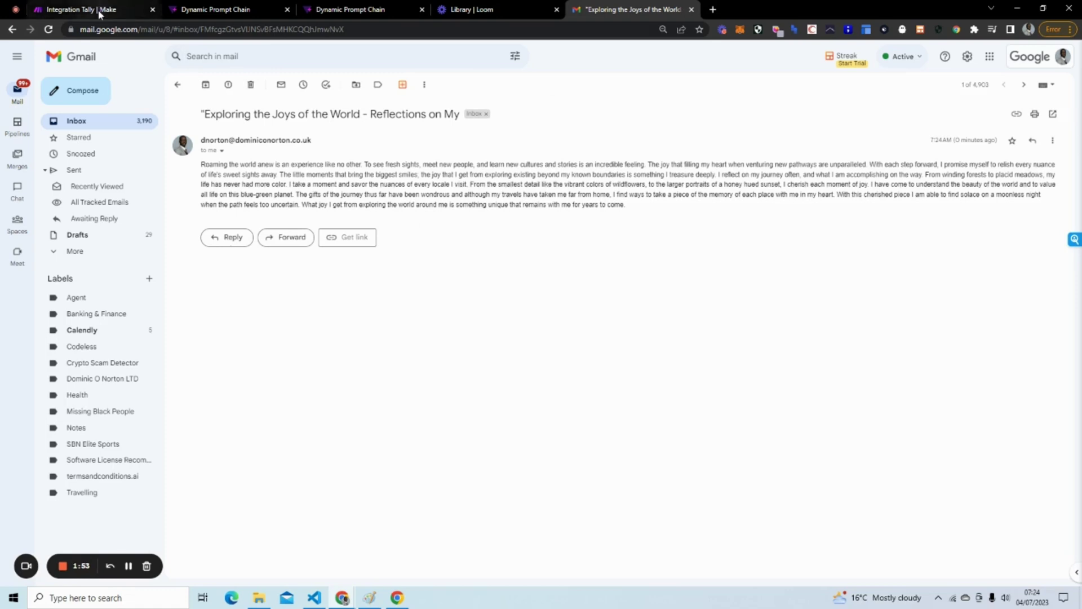
click(204, 11)
Expand module 3's Choices > 1 > Text output and compare its paragraphs with the email.
click(105, 10)
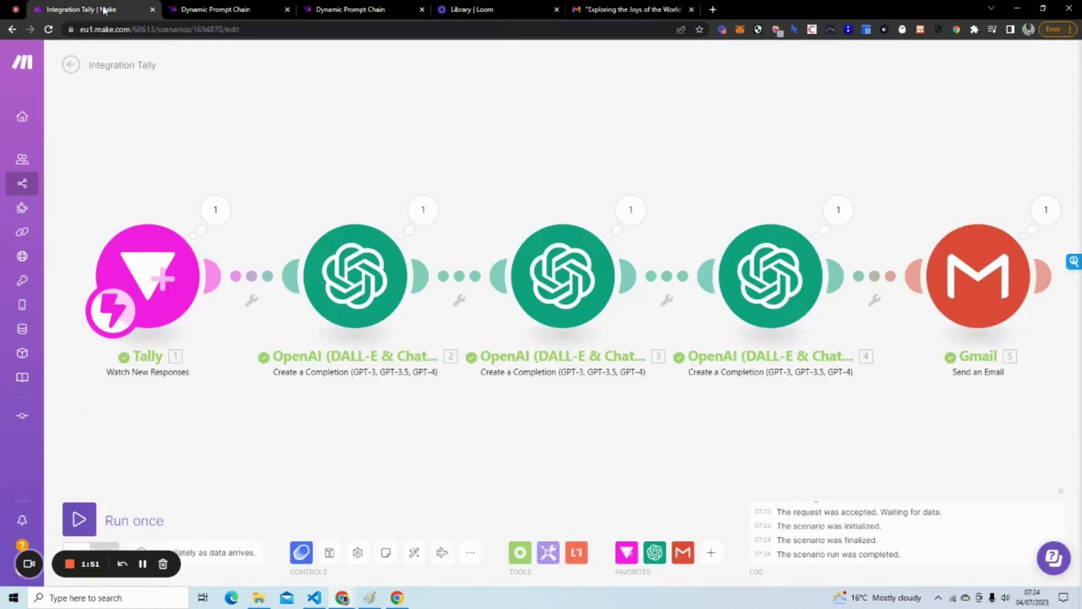
click(829, 210)
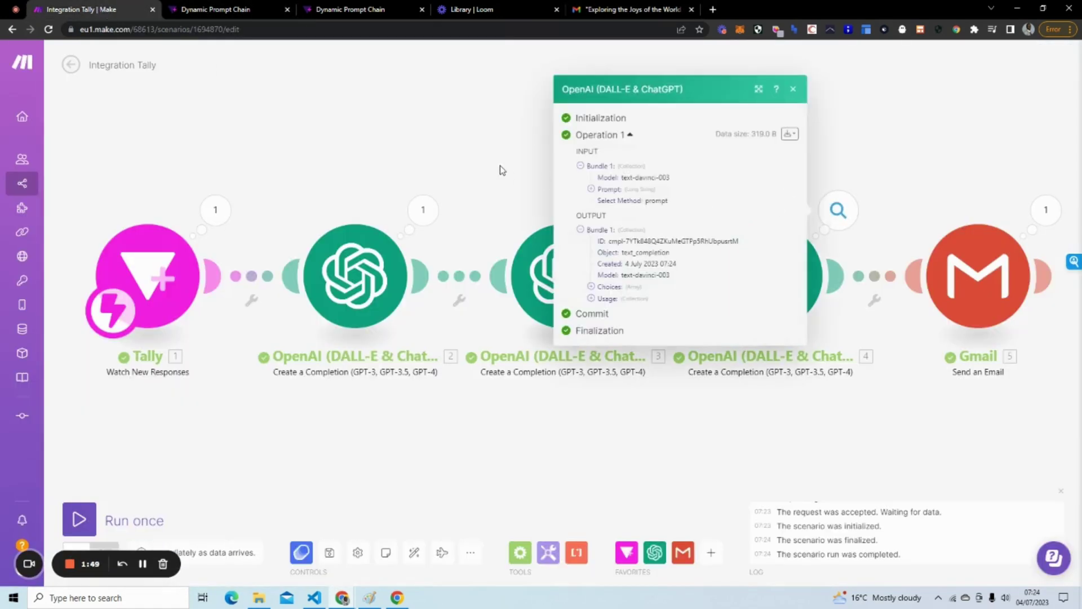
click(499, 169)
click(628, 209)
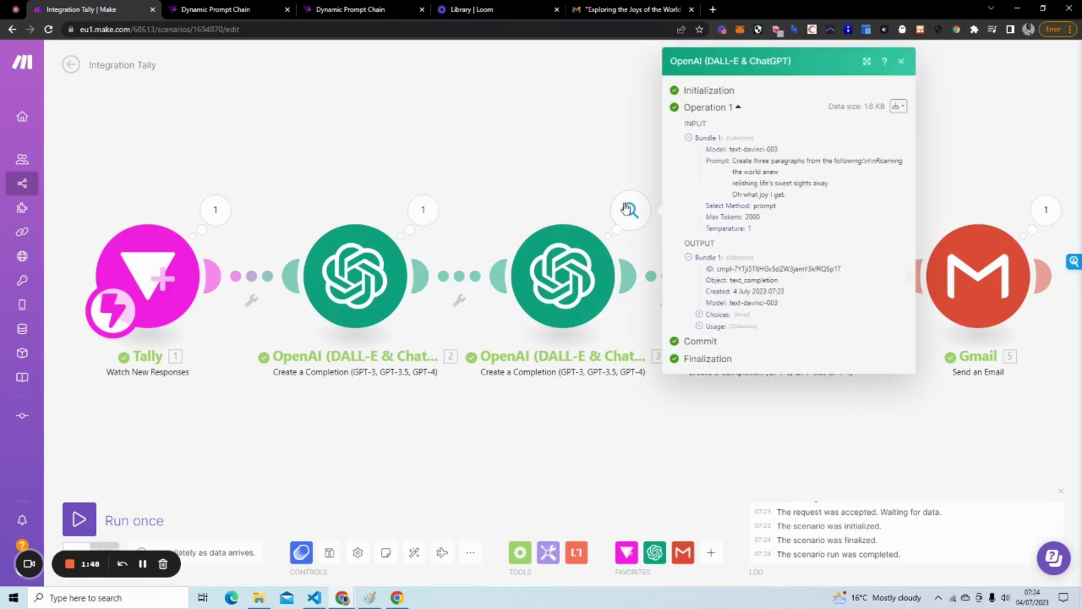
click(699, 314)
click(711, 324)
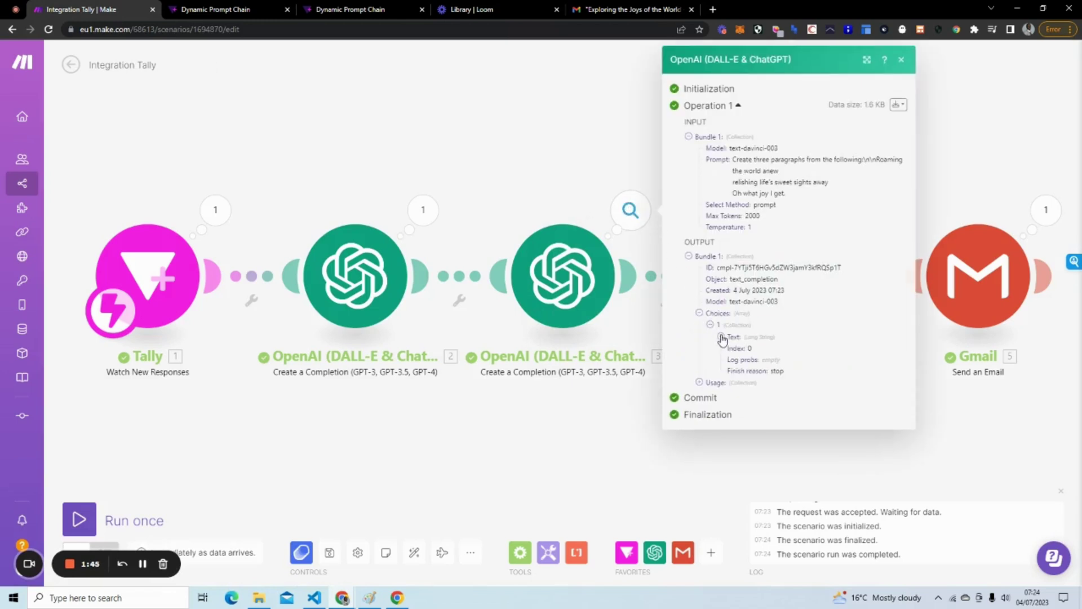
click(721, 336)
scroll(801, 265, down, 1)
scroll(801, 264, down, 4)
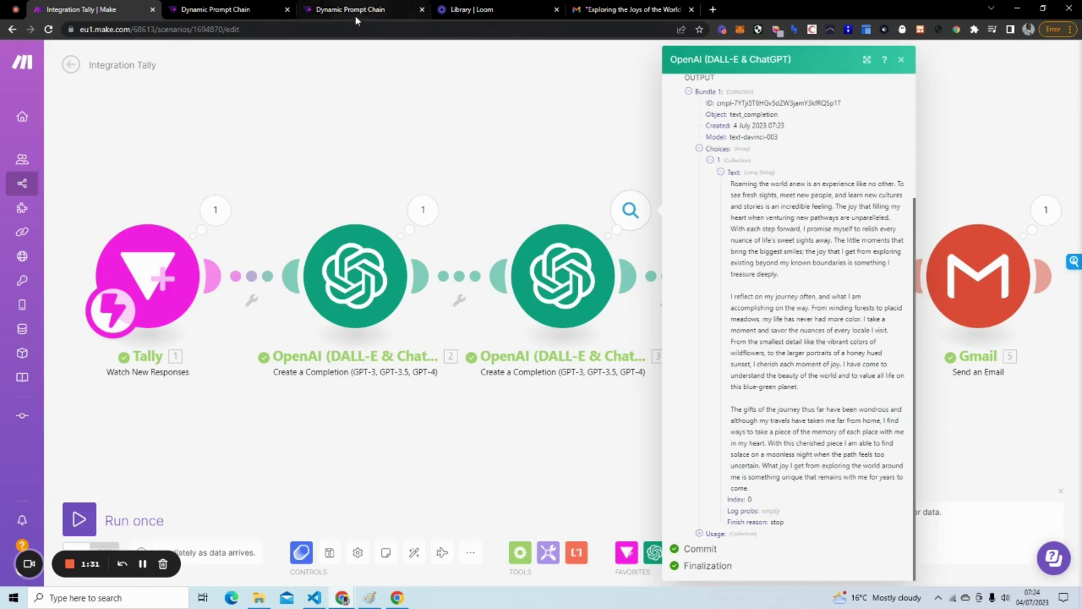
click(645, 10)
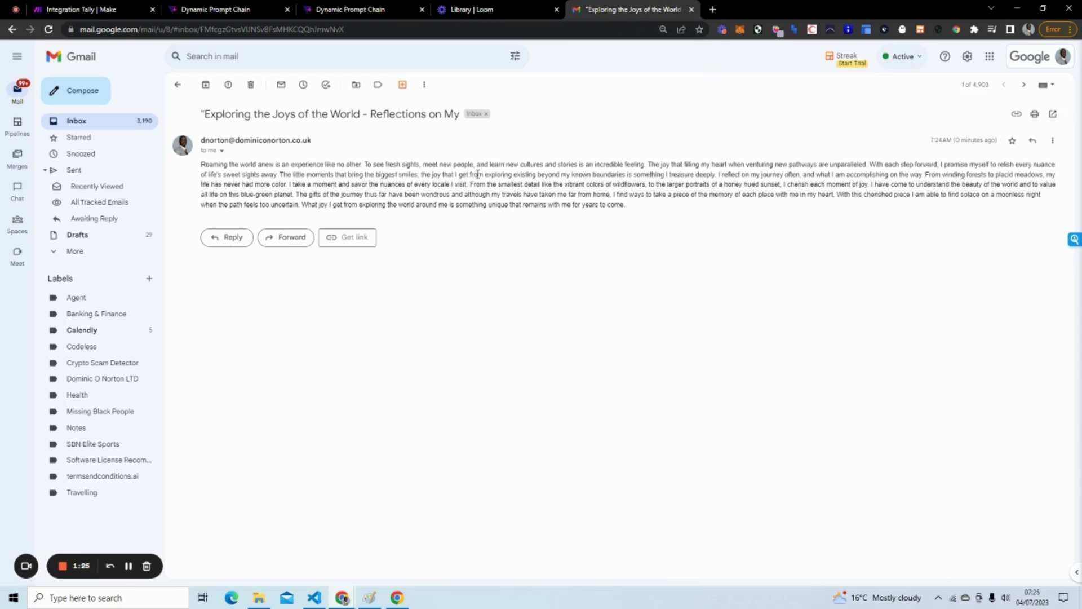
click(234, 11)
click(53, 10)
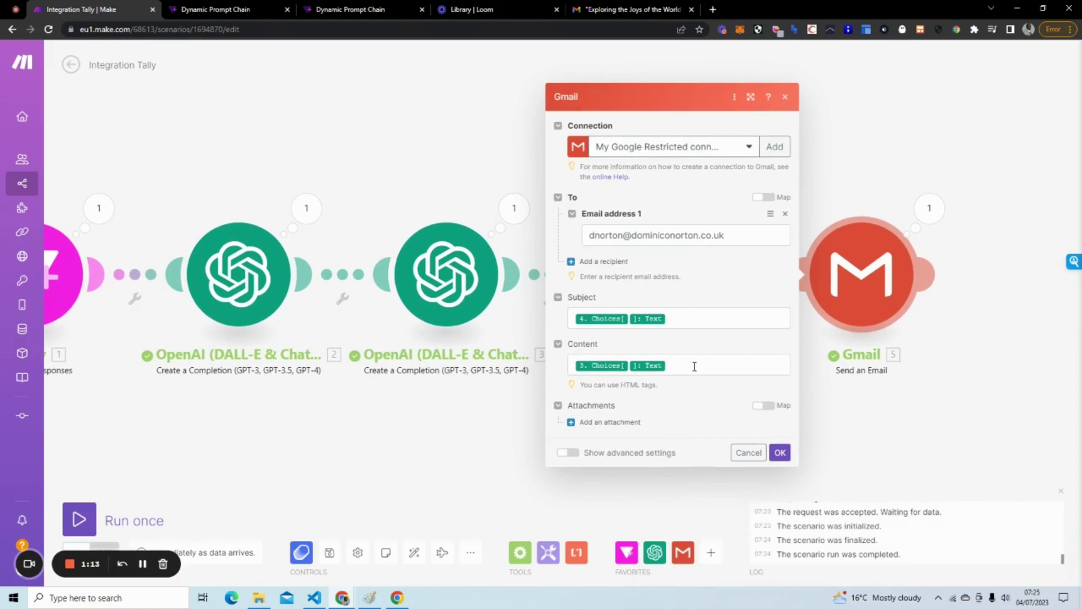
click(608, 11)
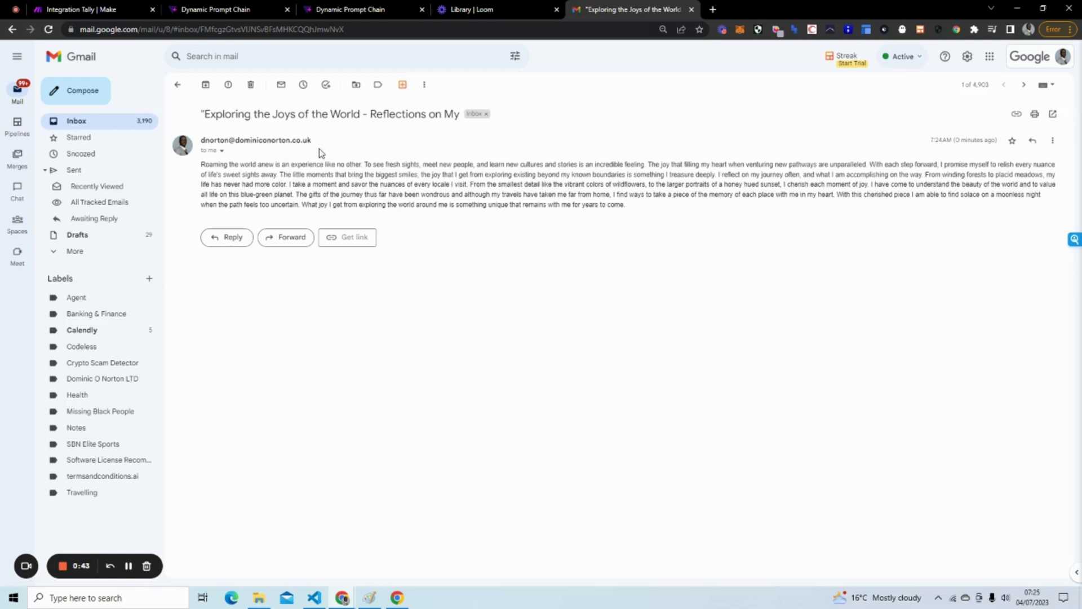
Close the Gmail module settings to show the whole Tally-to-Gmail scenario.
click(115, 10)
click(325, 100)
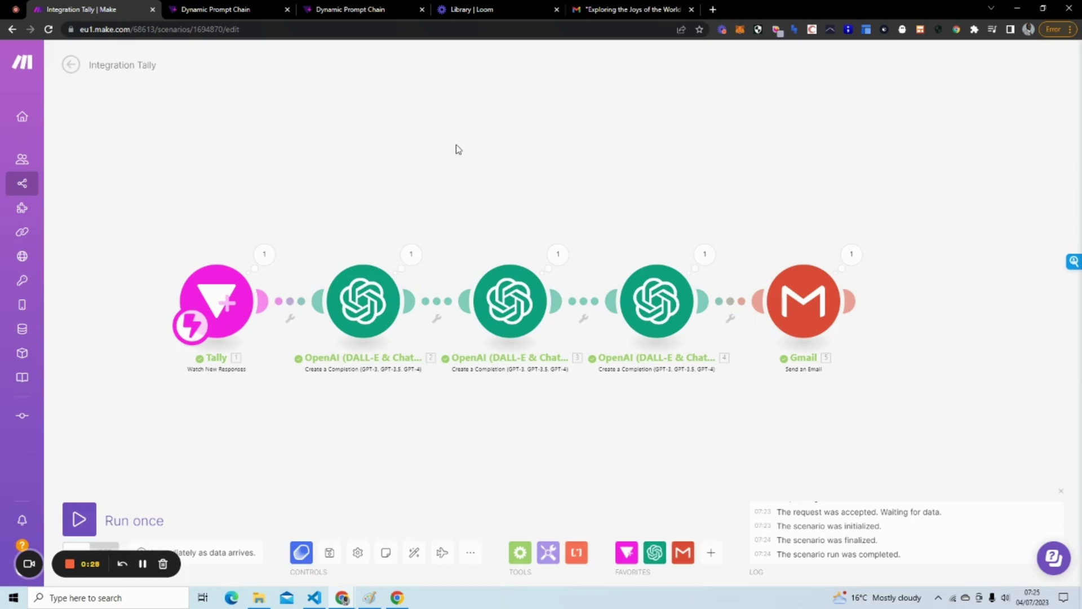
drag(452, 165, 479, 153)
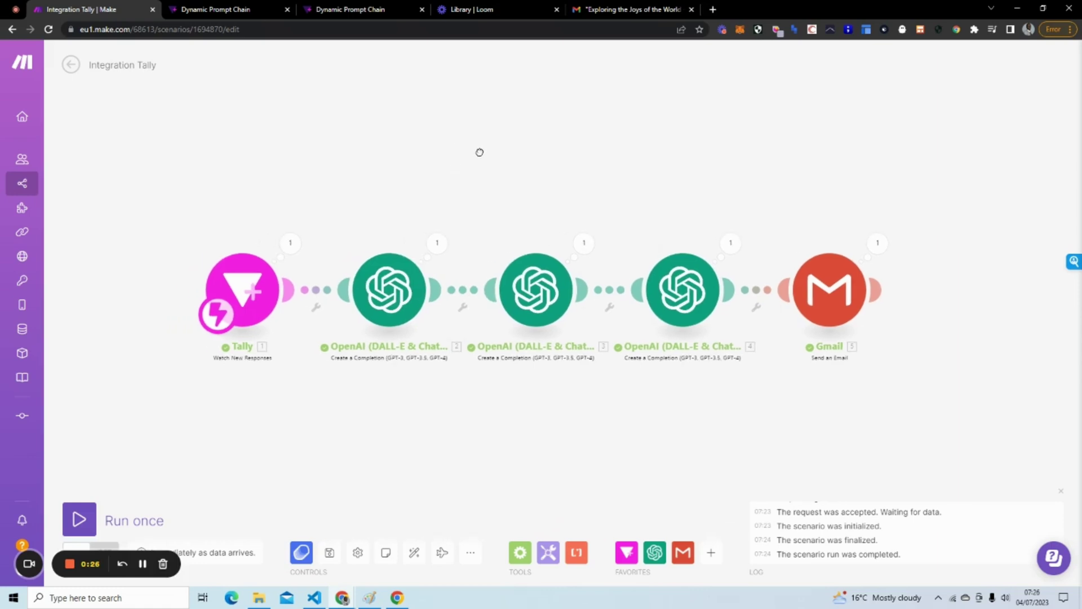